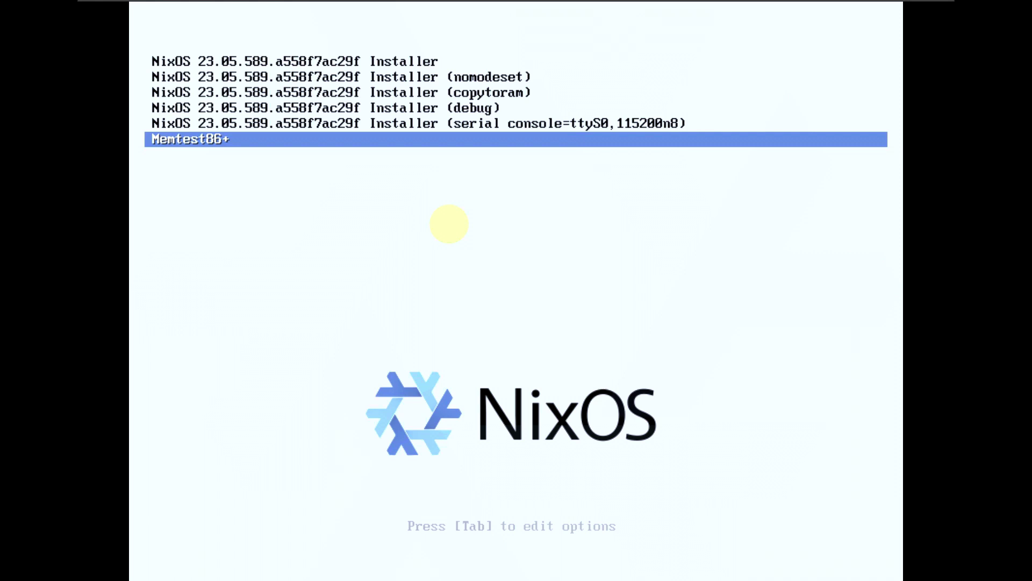
Select the first Installer entry in the NixOS 23.05 boot menu and boot it.
{"action": "key", "text": "Up"}
{"action": "key", "text": "Up"}
{"action": "key", "text": "Up"}
{"action": "key", "text": "Up"}
{"action": "key", "text": "Up"}
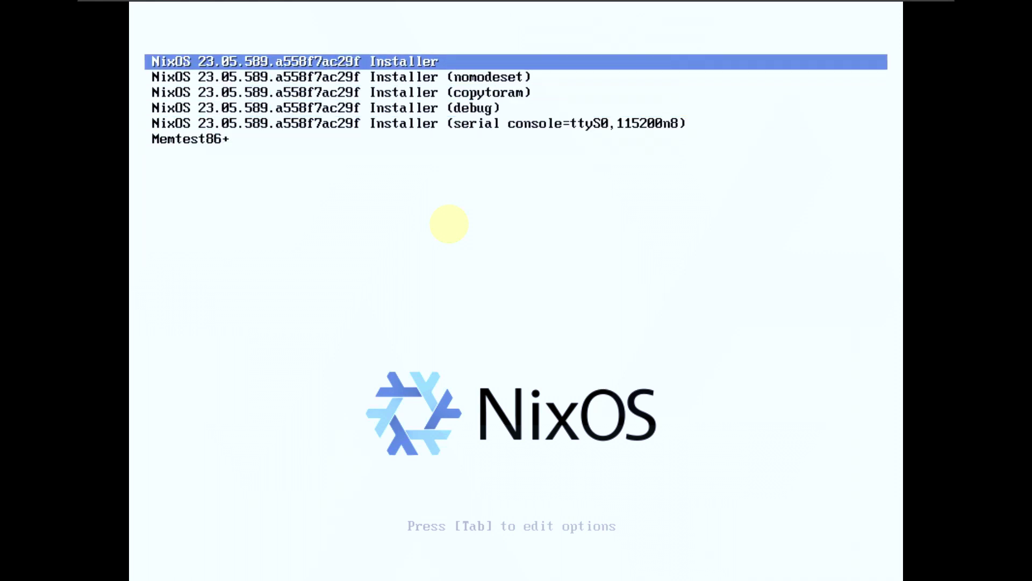
{"action": "key", "text": "Return"}
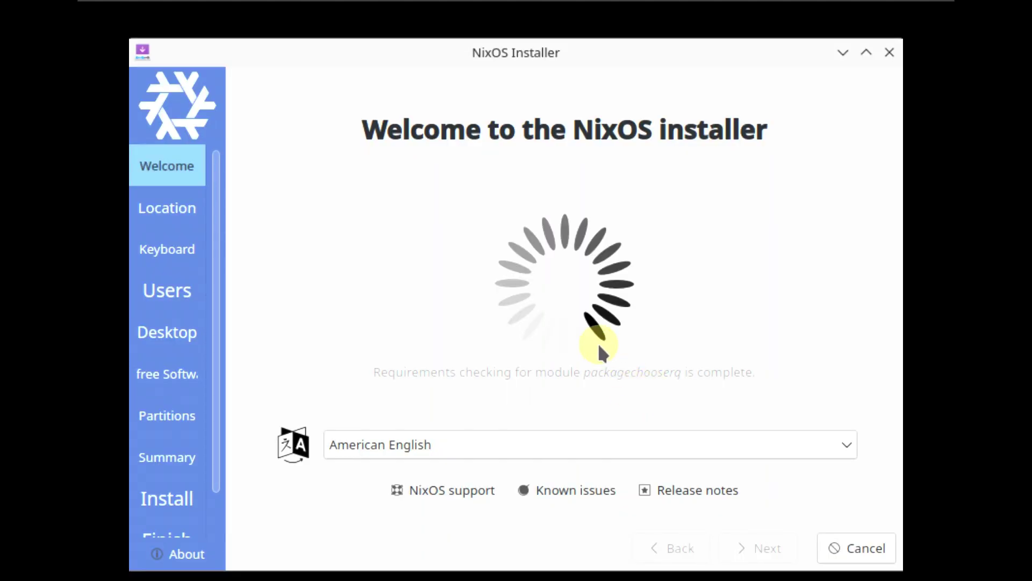
Keep American English on the welcome page, then pick Los Angeles on the time-zone map.
{"action": "scroll", "coordinate": [217, 302], "scroll_direction": "down", "scroll_amount": 1}
{"action": "scroll", "coordinate": [201, 308], "scroll_direction": "up", "scroll_amount": 1}
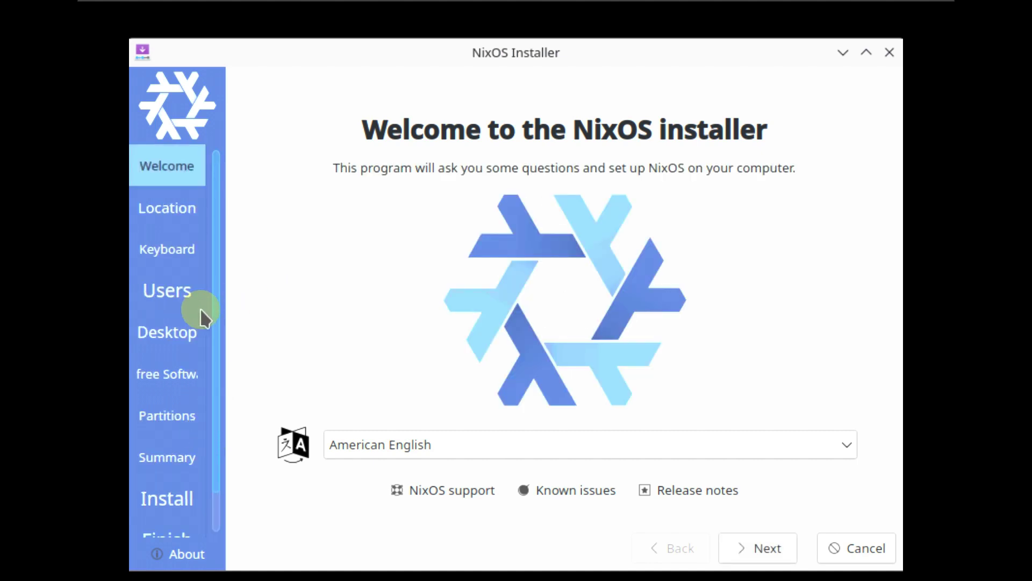
{"action": "left_click", "coordinate": [536, 444]}
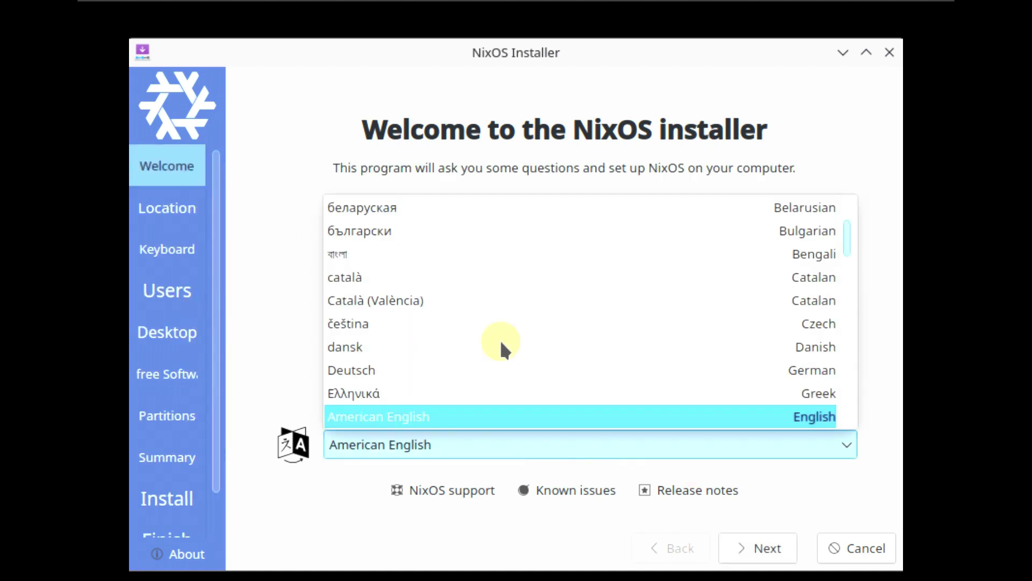
{"action": "left_click", "coordinate": [299, 524]}
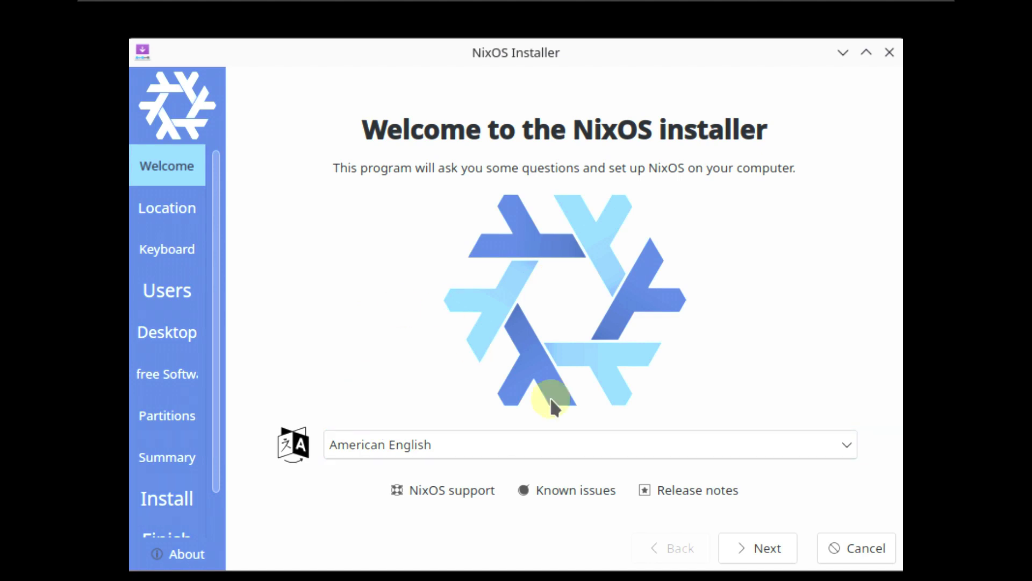
{"action": "left_click", "coordinate": [765, 535]}
{"action": "left_click", "coordinate": [334, 222]}
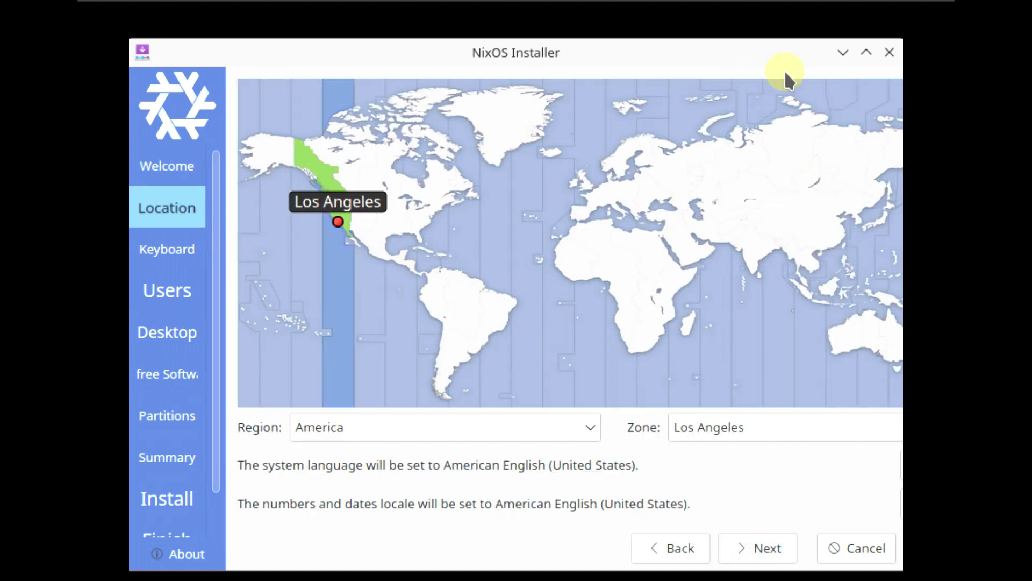
{"action": "left_click", "coordinate": [842, 52]}
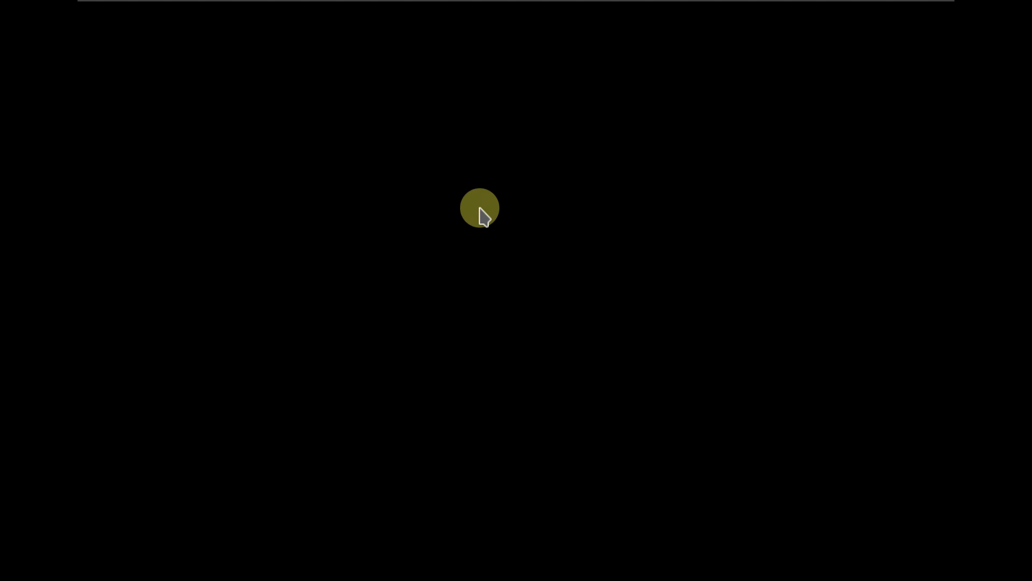
Change the screen resolution to 1920x1080 (16:9) in Display Settings and keep it.
{"action": "right_click", "coordinate": [482, 214]}
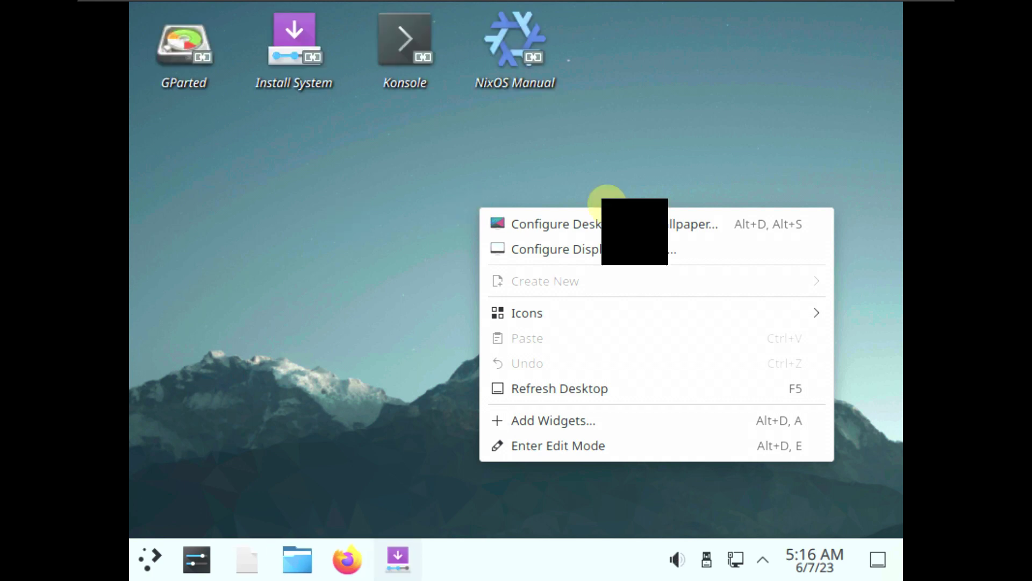
{"action": "left_click", "coordinate": [613, 247]}
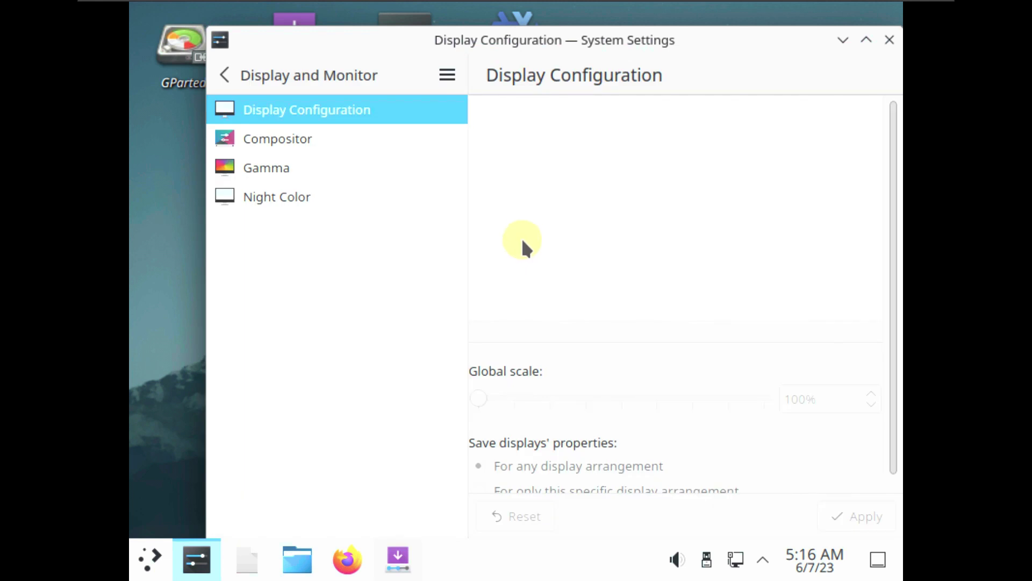
{"action": "left_click", "coordinate": [534, 388]}
{"action": "scroll", "coordinate": [528, 350], "scroll_direction": "up", "scroll_amount": 3}
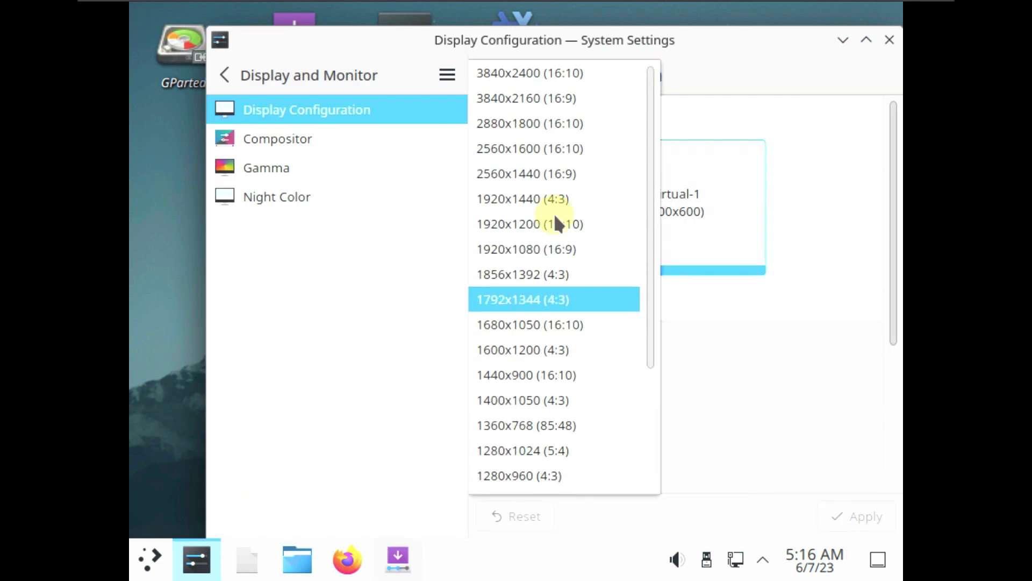
{"action": "left_click", "coordinate": [549, 248]}
{"action": "left_click", "coordinate": [857, 516]}
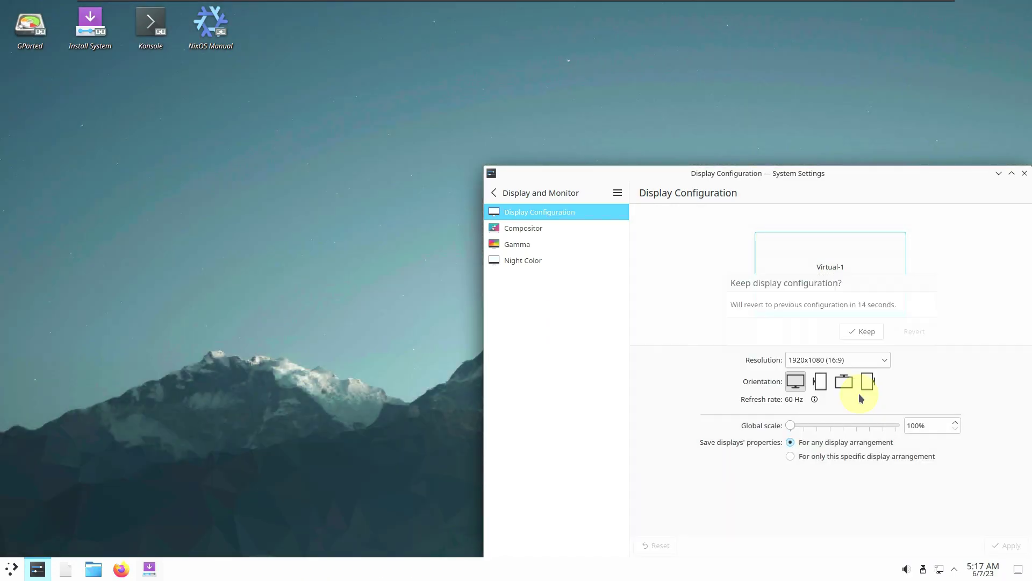
{"action": "left_click", "coordinate": [862, 331]}
Review the About this System page for NixOS 23.05, then minimise System Settings.
{"action": "mouse_move", "coordinate": [749, 5]}
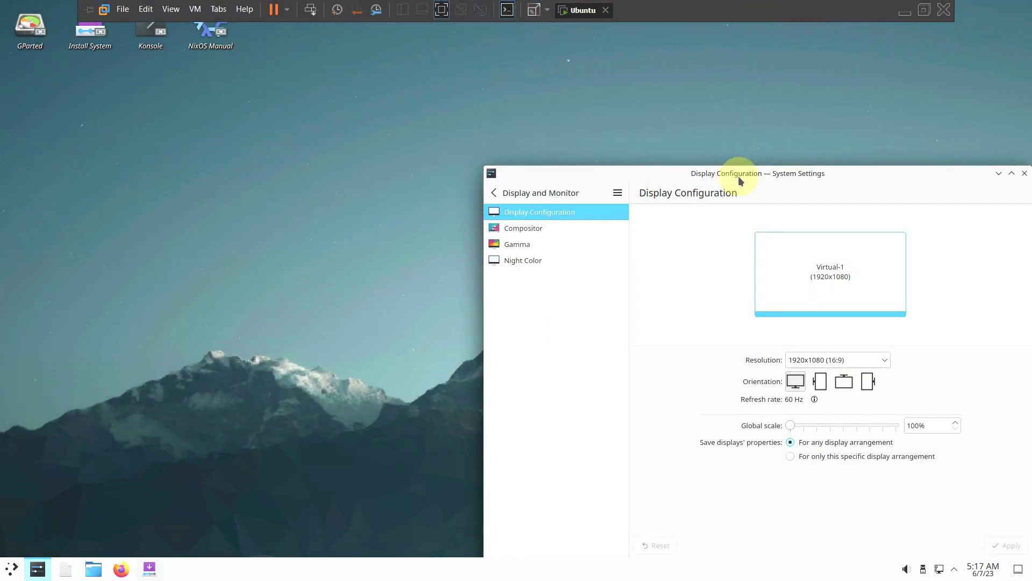
{"action": "left_click_drag", "start_coordinate": [740, 171], "coordinate": [489, 122]}
{"action": "left_click", "coordinate": [348, 144]}
{"action": "scroll", "coordinate": [317, 419], "scroll_direction": "down", "scroll_amount": 1}
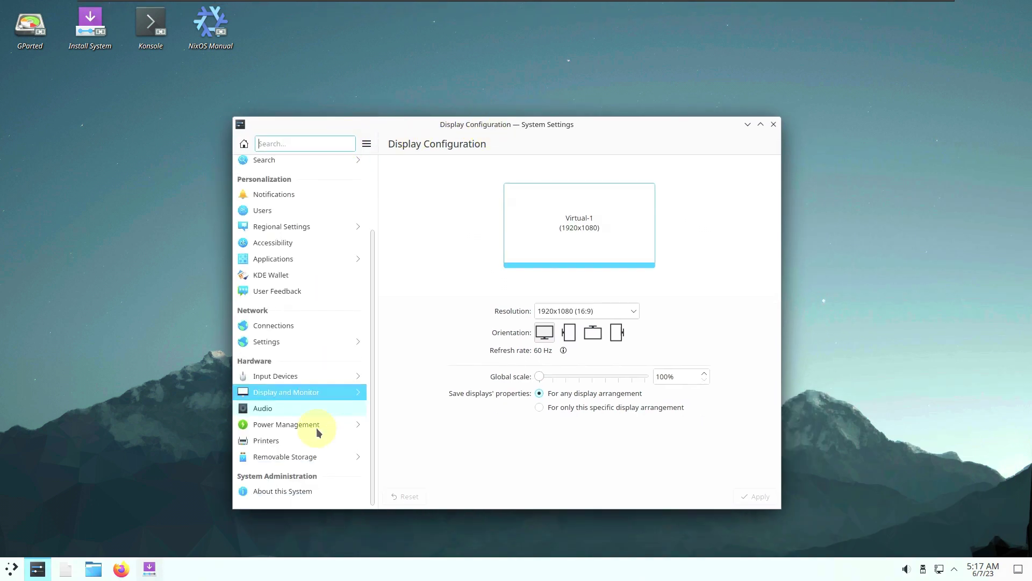
{"action": "left_click", "coordinate": [316, 486]}
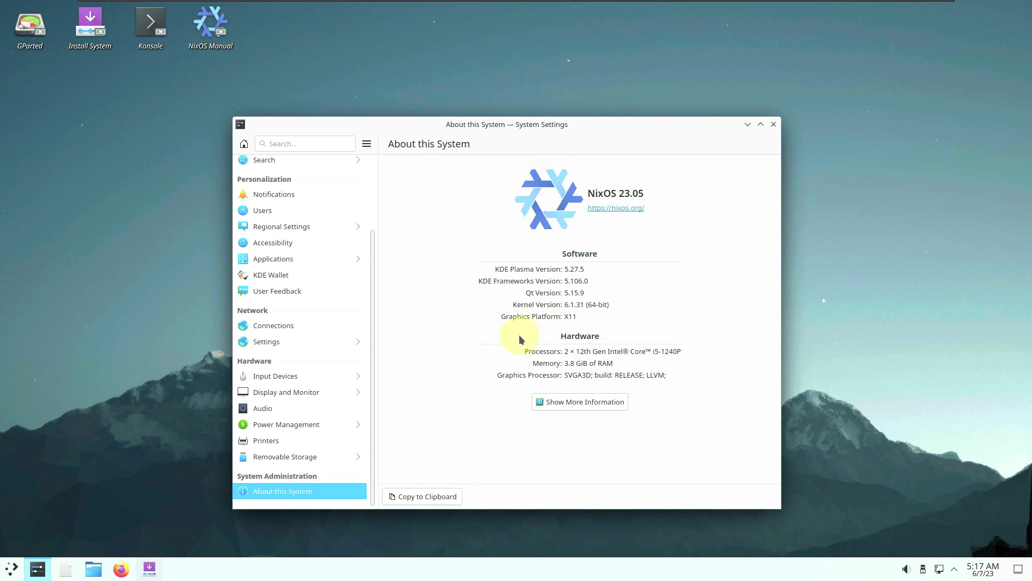
{"action": "scroll", "coordinate": [293, 249], "scroll_direction": "up", "scroll_amount": 2}
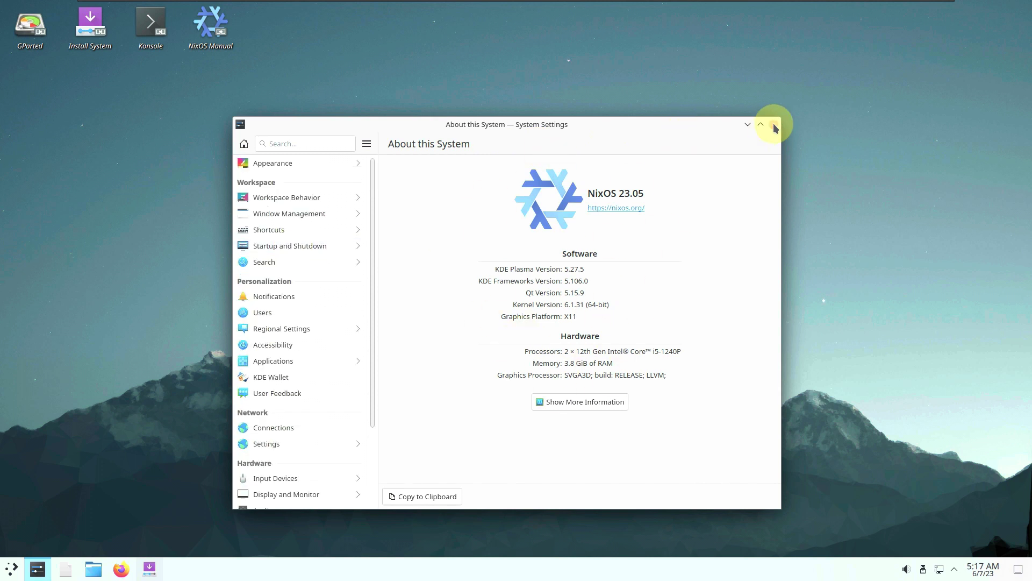
{"action": "left_click", "coordinate": [37, 569]}
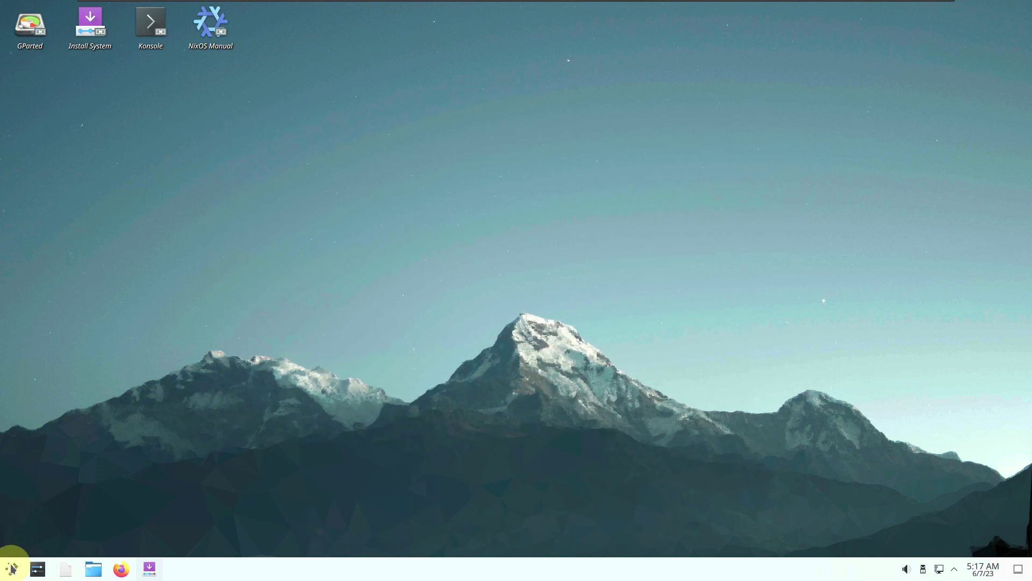
Bring up the NixOS installer and cancel the installation, confirming the quit.
{"action": "left_click", "coordinate": [12, 568]}
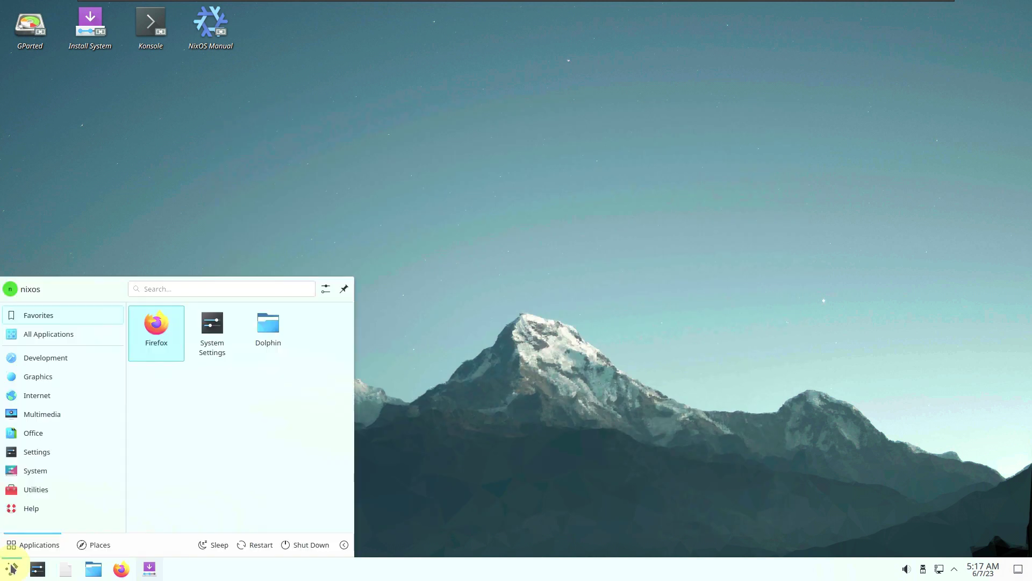
{"action": "left_click", "coordinate": [156, 572]}
{"action": "key", "text": "alt+F4"}
{"action": "left_click", "coordinate": [545, 174]}
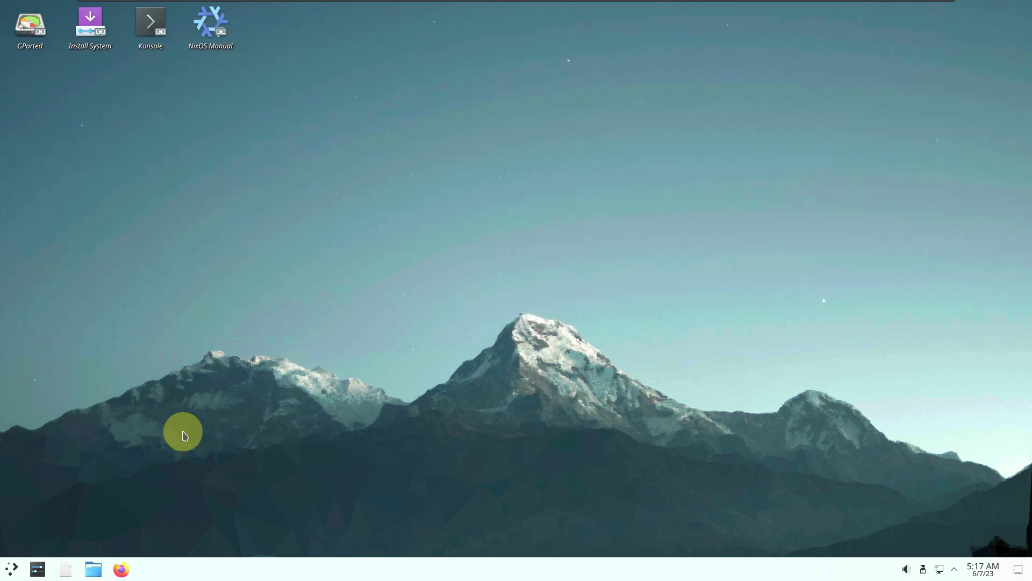
Launch System Monitor from the System apps in the application launcher.
{"action": "left_click", "coordinate": [11, 568]}
{"action": "mouse_move", "coordinate": [52, 477]}
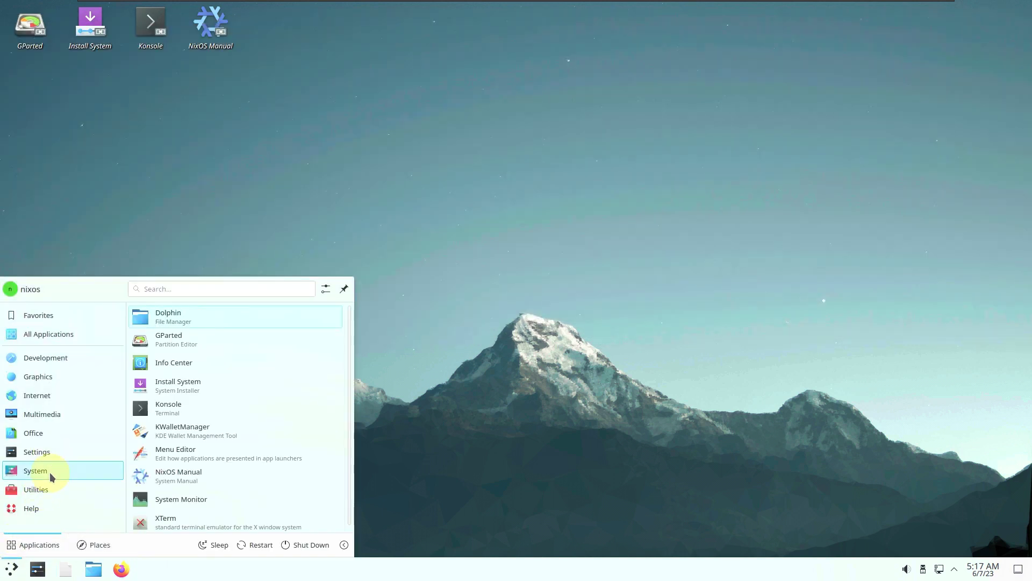
{"action": "left_click", "coordinate": [225, 495]}
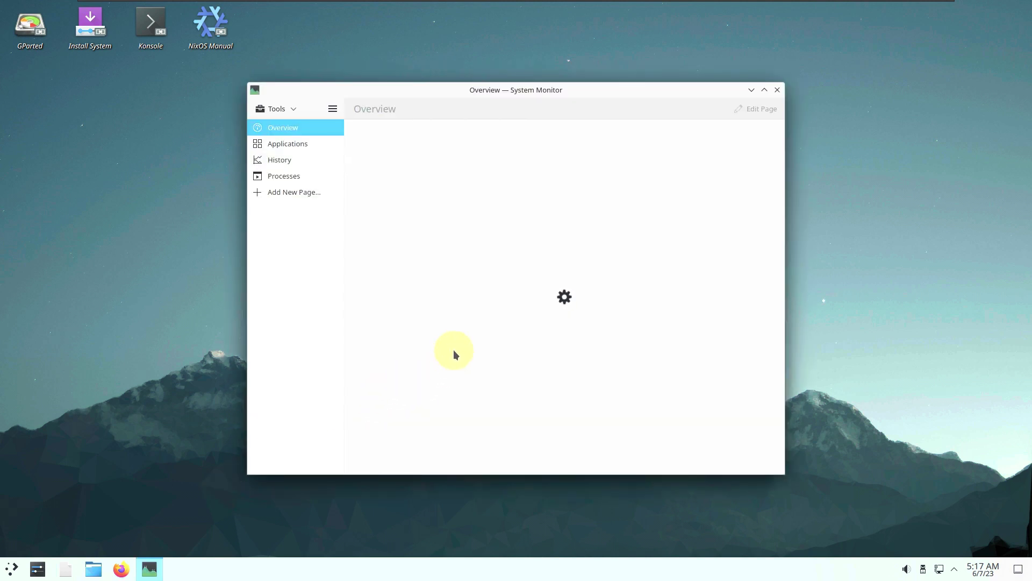
Maximise System Monitor, browse its Applications, History, Processes and Overview pages, then close it.
{"action": "left_click", "coordinate": [763, 90]}
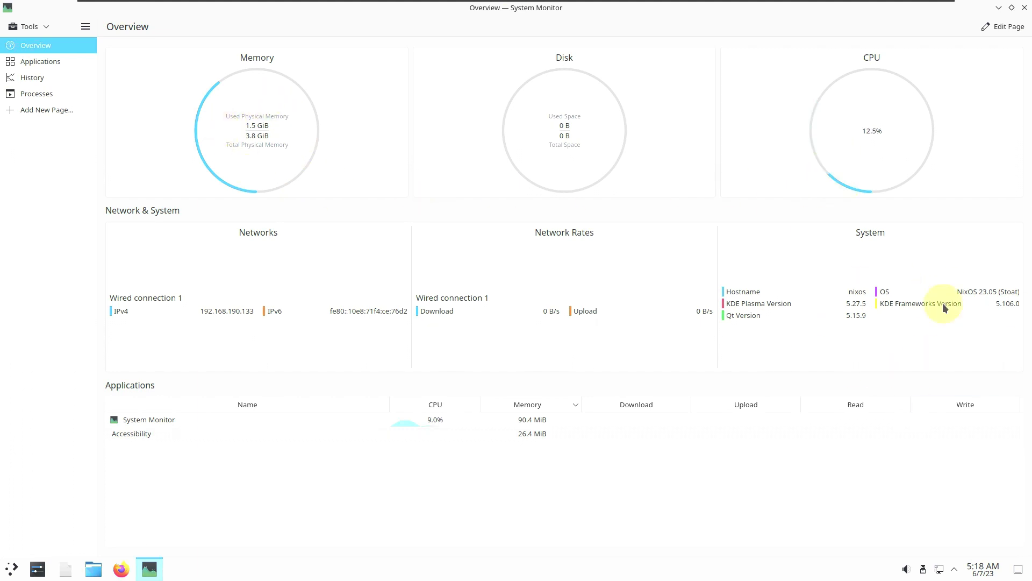
{"action": "left_click", "coordinate": [47, 63]}
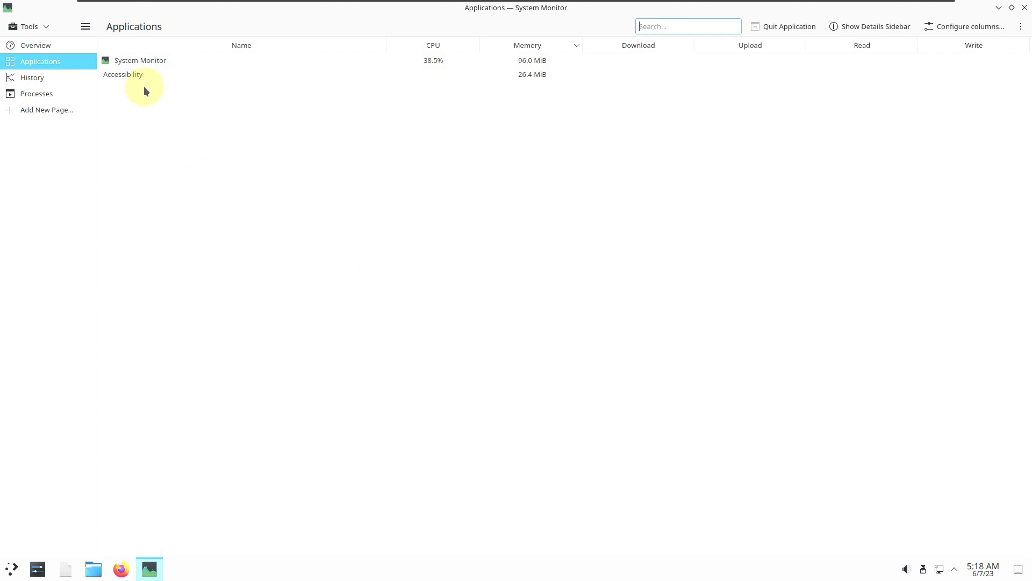
{"action": "left_click", "coordinate": [63, 77]}
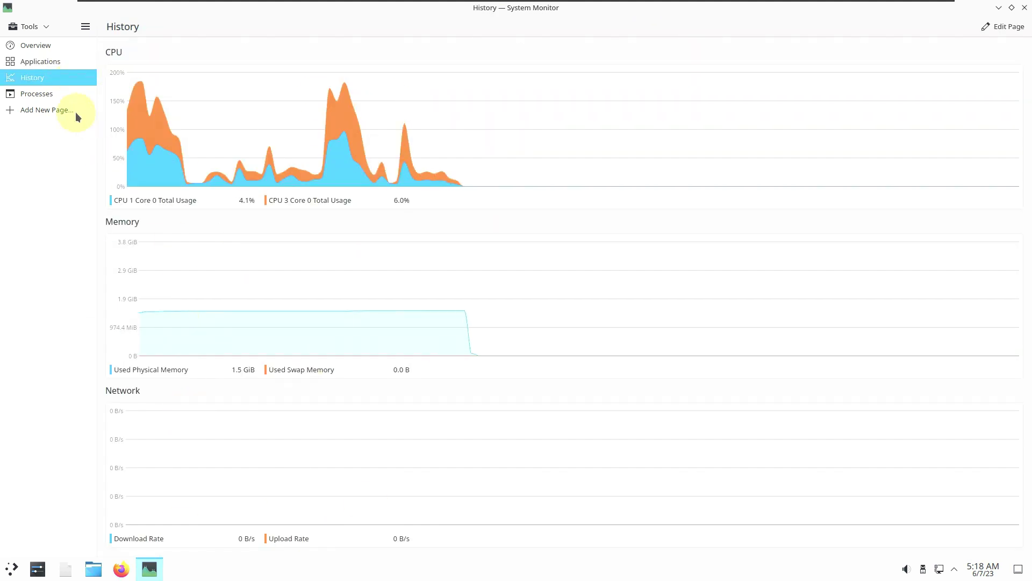
{"action": "left_click", "coordinate": [63, 96]}
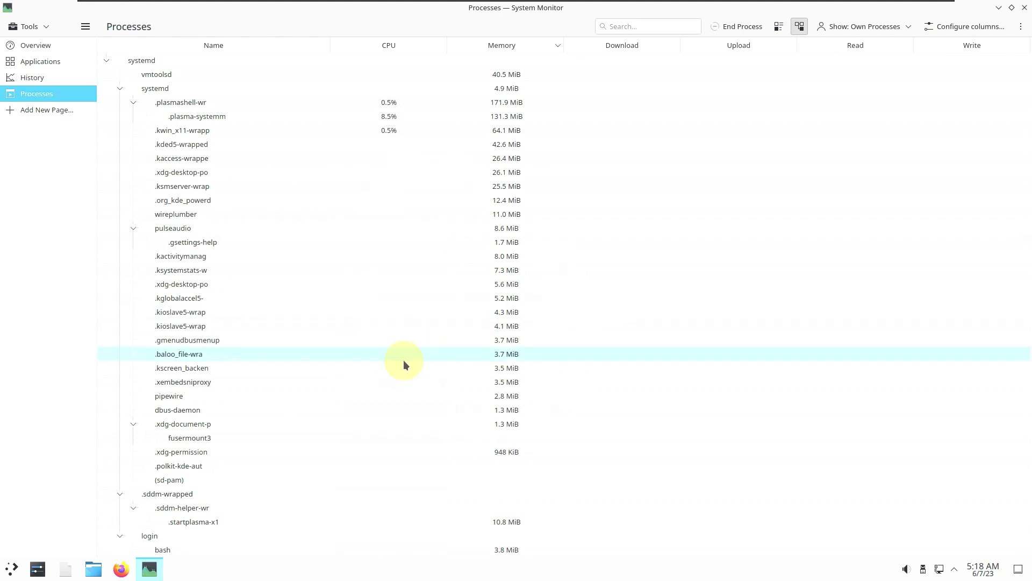
{"action": "left_click", "coordinate": [63, 81]}
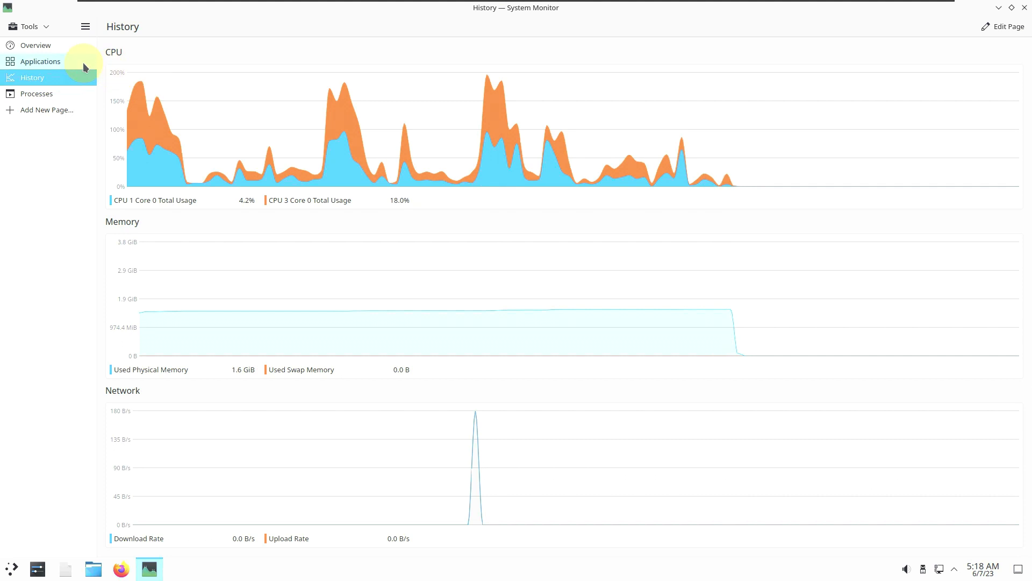
{"action": "left_click", "coordinate": [83, 62]}
{"action": "left_click", "coordinate": [85, 46]}
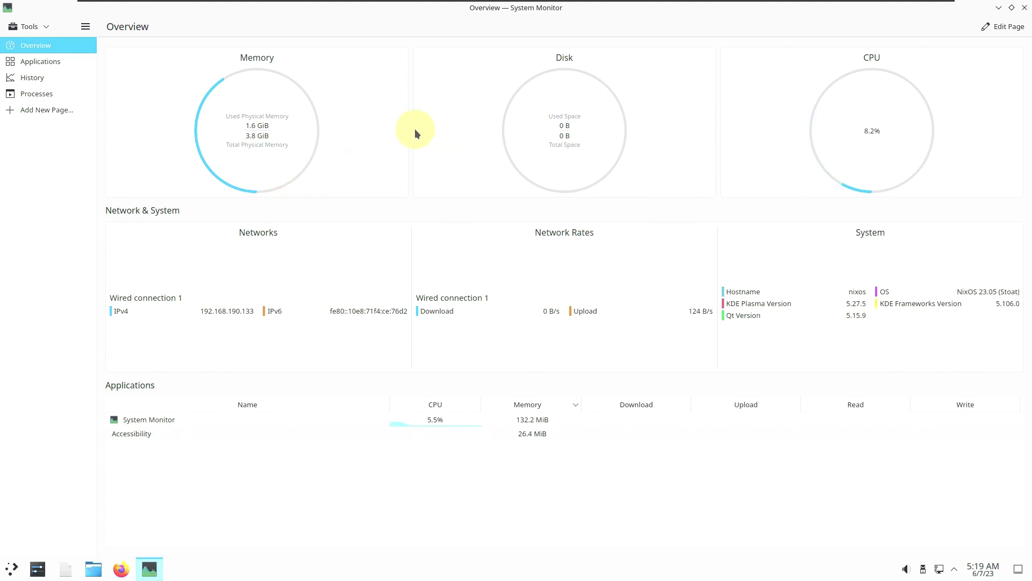
{"action": "left_click", "coordinate": [1025, 7]}
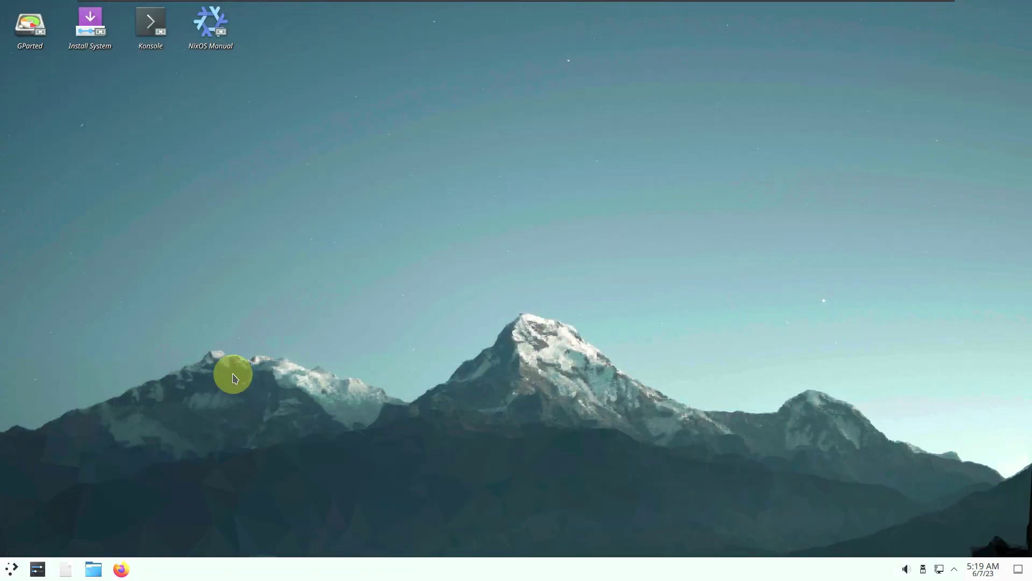
Launch Konsole from its desktop shortcut.
{"action": "right_click", "coordinate": [159, 43]}
{"action": "left_click", "coordinate": [613, 267]}
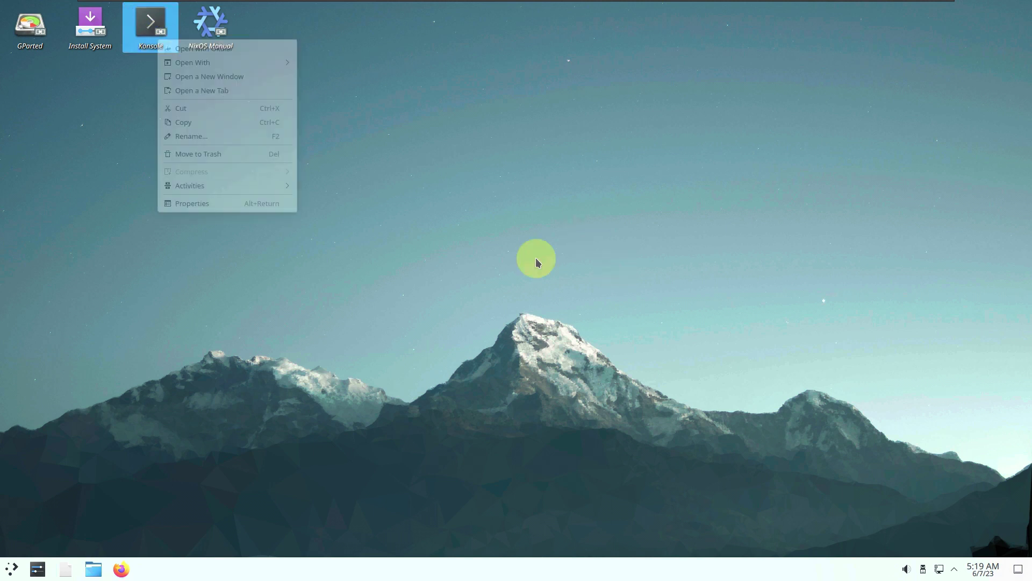
{"action": "left_click", "coordinate": [157, 41]}
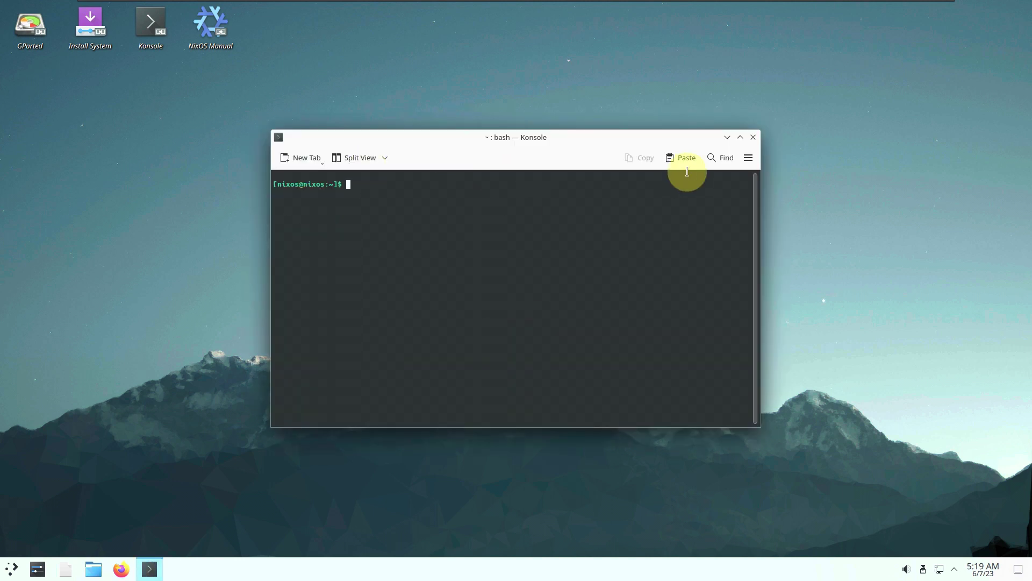
Check About Konsole shows version 23.04.1, close it, and maximise the terminal.
{"action": "left_click", "coordinate": [749, 161]}
{"action": "mouse_move", "coordinate": [775, 369]}
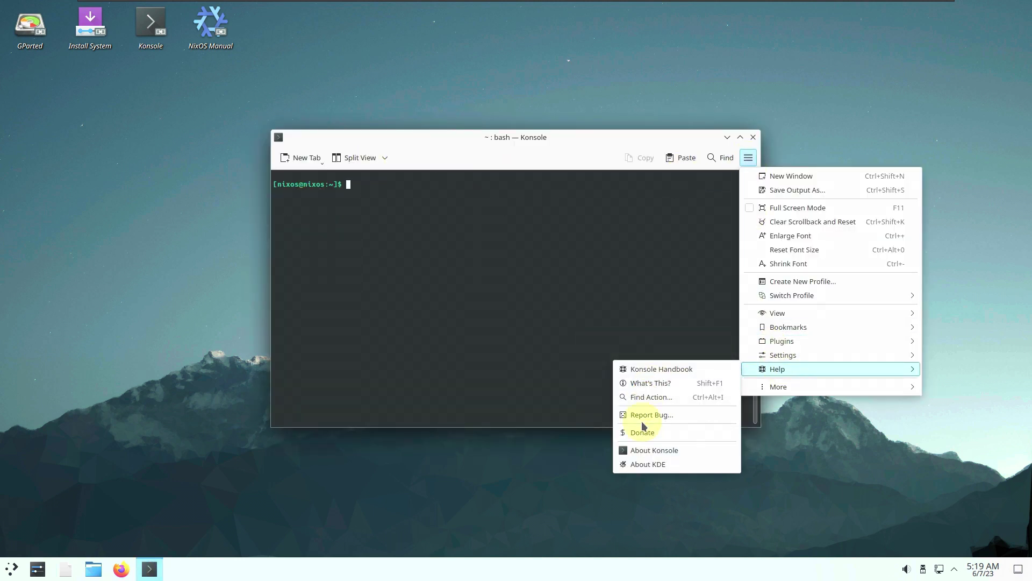
{"action": "left_click", "coordinate": [650, 449]}
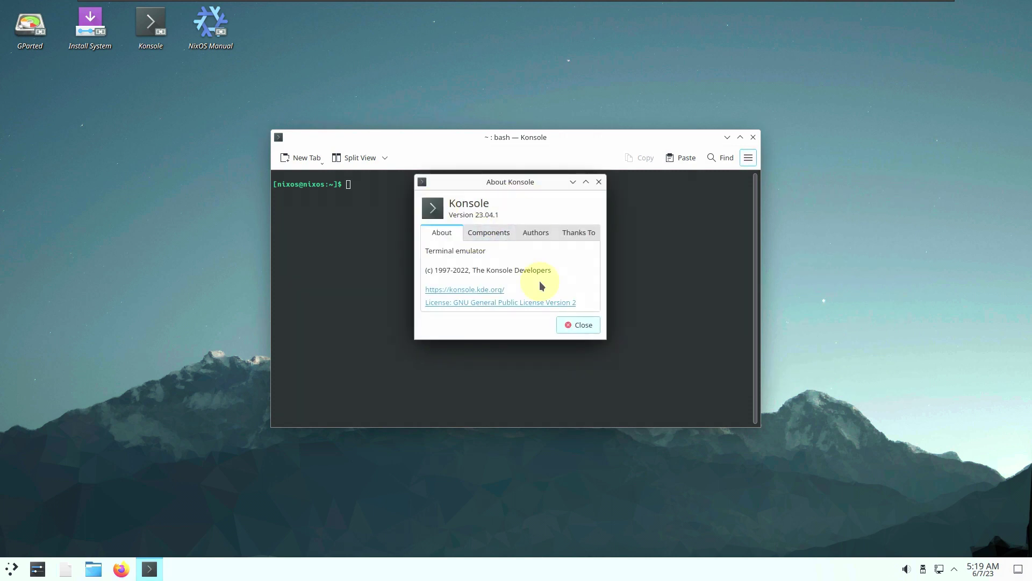
{"action": "left_click", "coordinate": [578, 324]}
{"action": "left_click", "coordinate": [740, 137]}
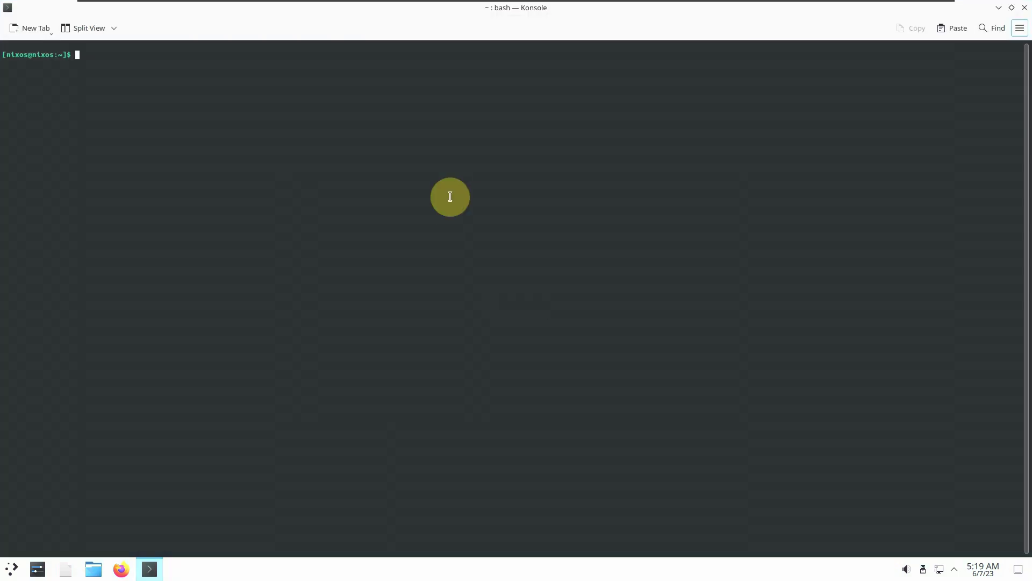
Run inxi, print /etc/issue, and run neofetch to show NixOS 23.05 system info.
{"action": "type", "text": "inxi"}
{"action": "key", "text": "Return"}
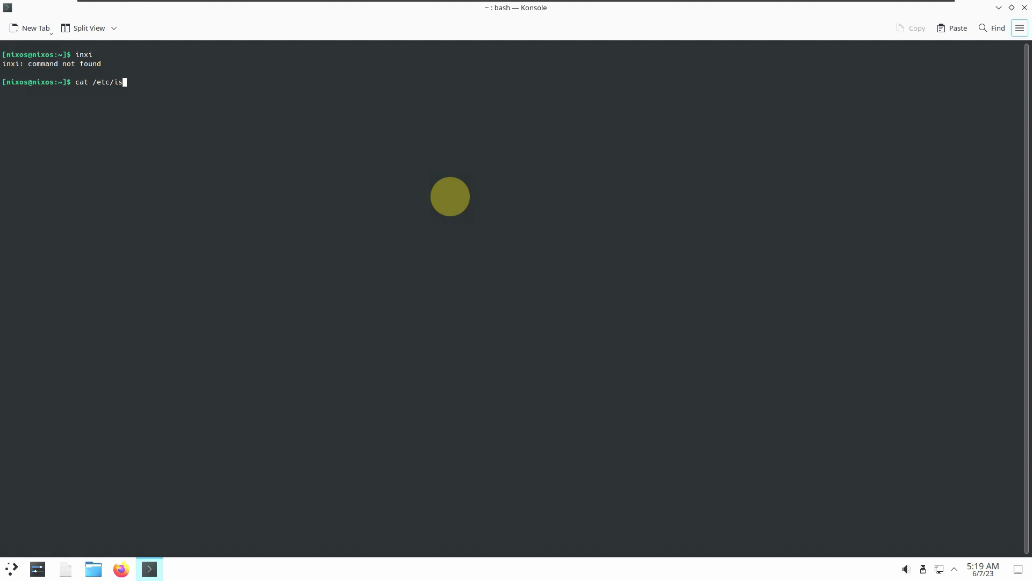
{"action": "key", "text": "Return"}
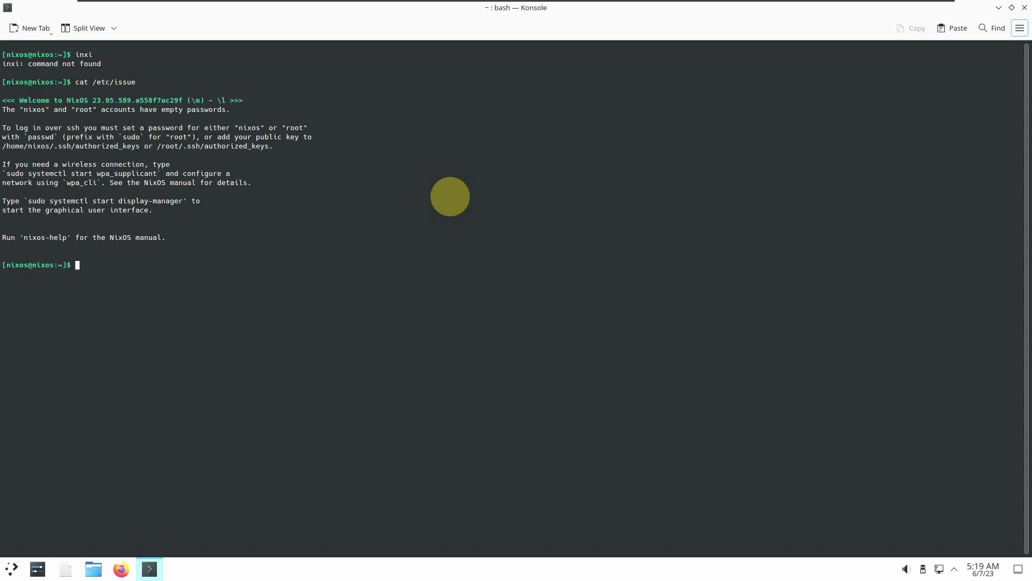
{"action": "type", "text": "neofetch"}
{"action": "key", "text": "Return"}
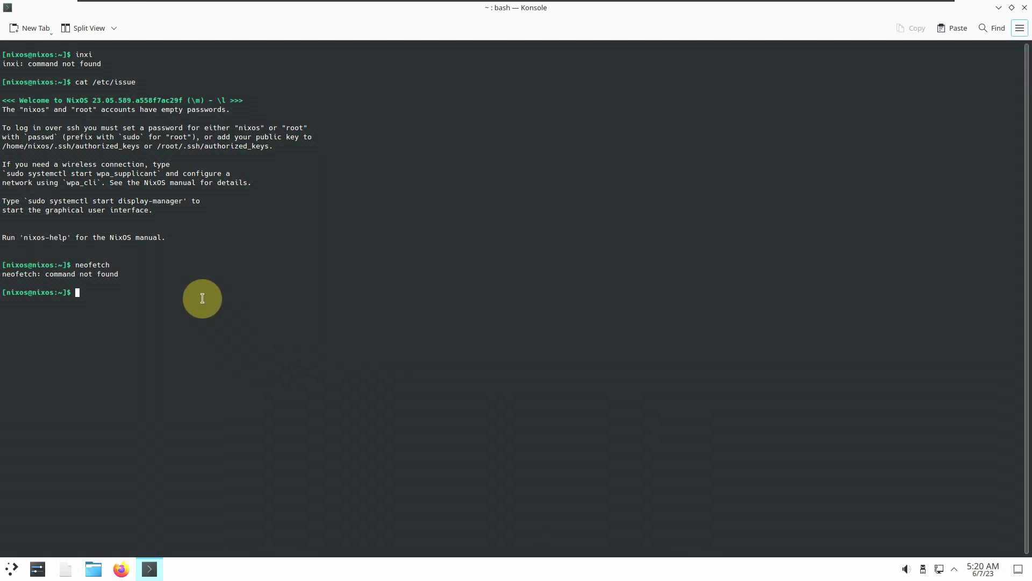
Run uname -a and uname -r to show kernel 6.1.31, run htop, then exit the shell.
{"action": "type", "text": "uname -a"}
{"action": "key", "text": "Return"}
{"action": "type", "text": "uname -r"}
{"action": "key", "text": "Return"}
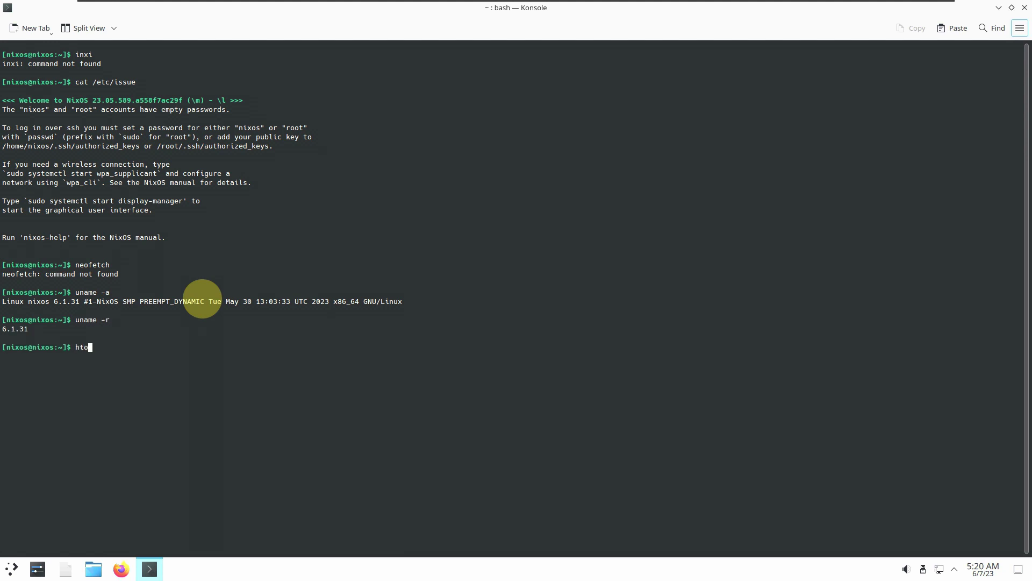
{"action": "key", "text": "Return"}
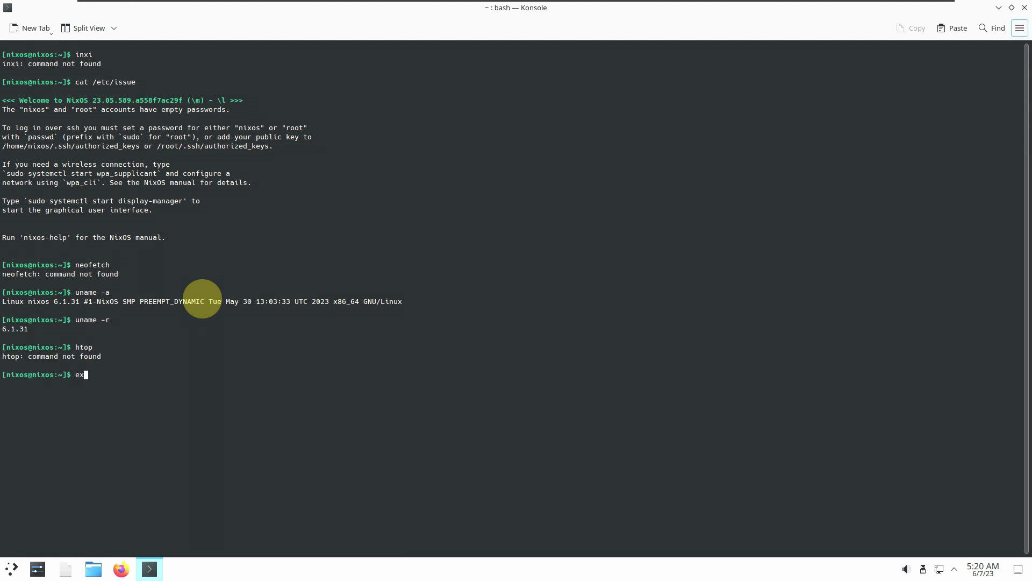
{"action": "key", "text": "Return"}
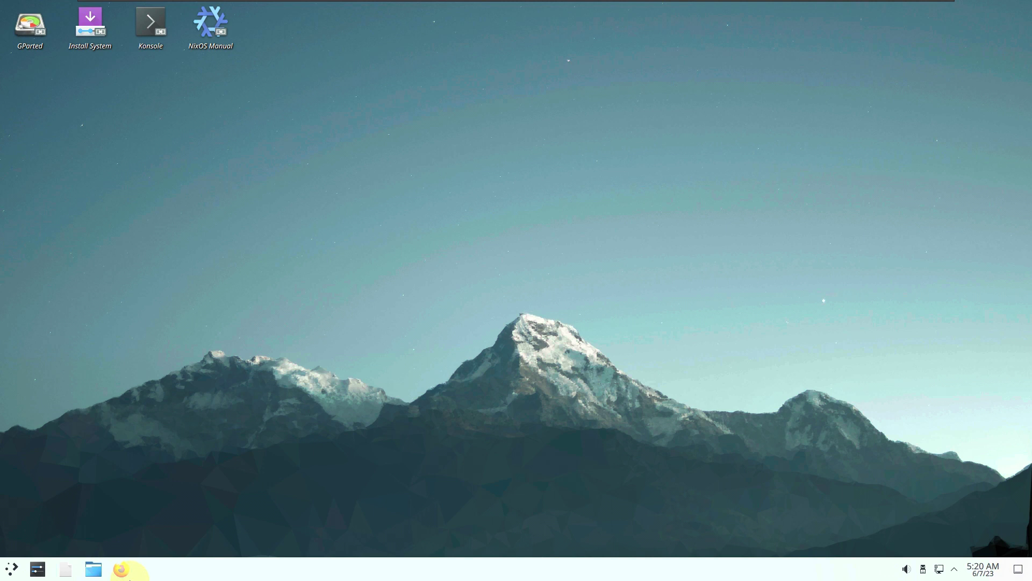
Start Firefox from the taskbar and scroll through All Applications in the launcher.
{"action": "left_click", "coordinate": [123, 571]}
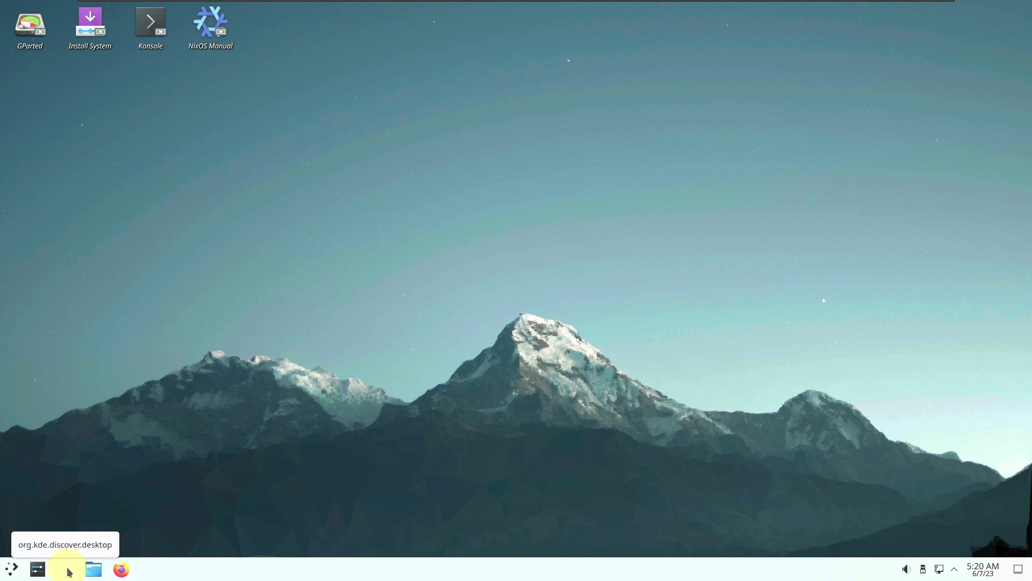
{"action": "left_click", "coordinate": [12, 569]}
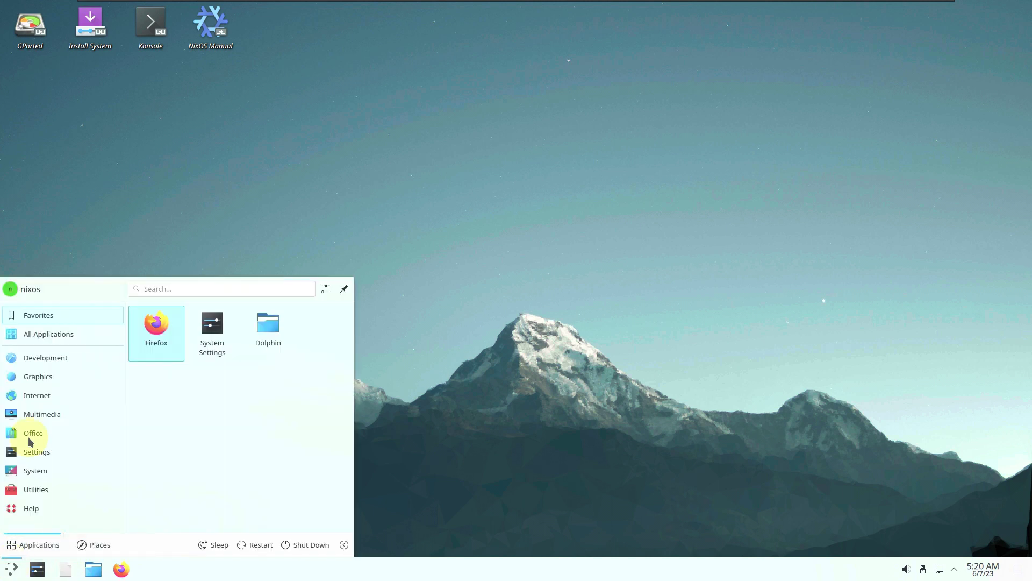
{"action": "left_click", "coordinate": [49, 336]}
{"action": "scroll", "coordinate": [343, 380], "scroll_direction": "down", "scroll_amount": 10}
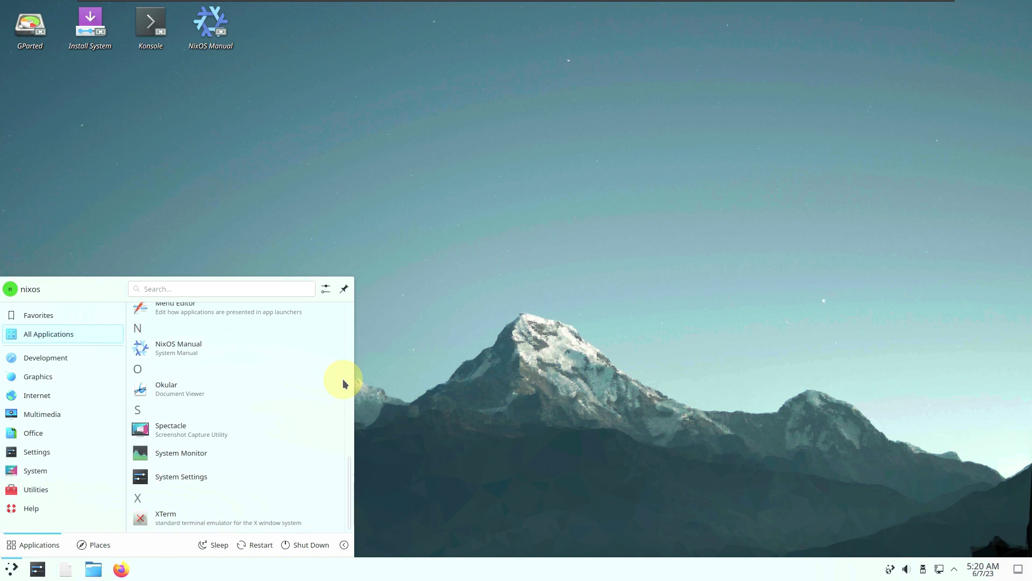
{"action": "scroll", "coordinate": [204, 479], "scroll_direction": "up", "scroll_amount": 5}
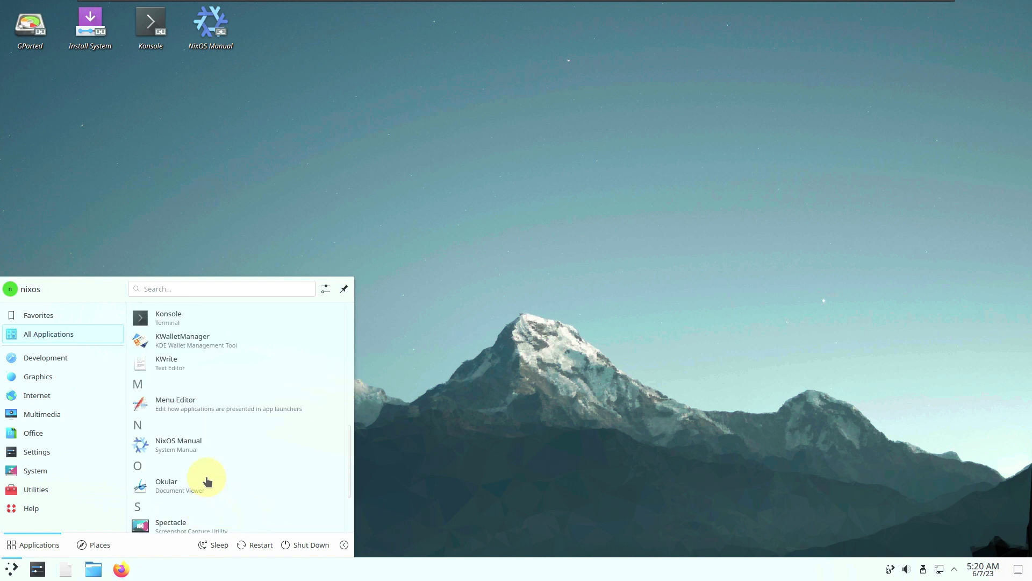
{"action": "scroll", "coordinate": [207, 481], "scroll_direction": "up", "scroll_amount": 5}
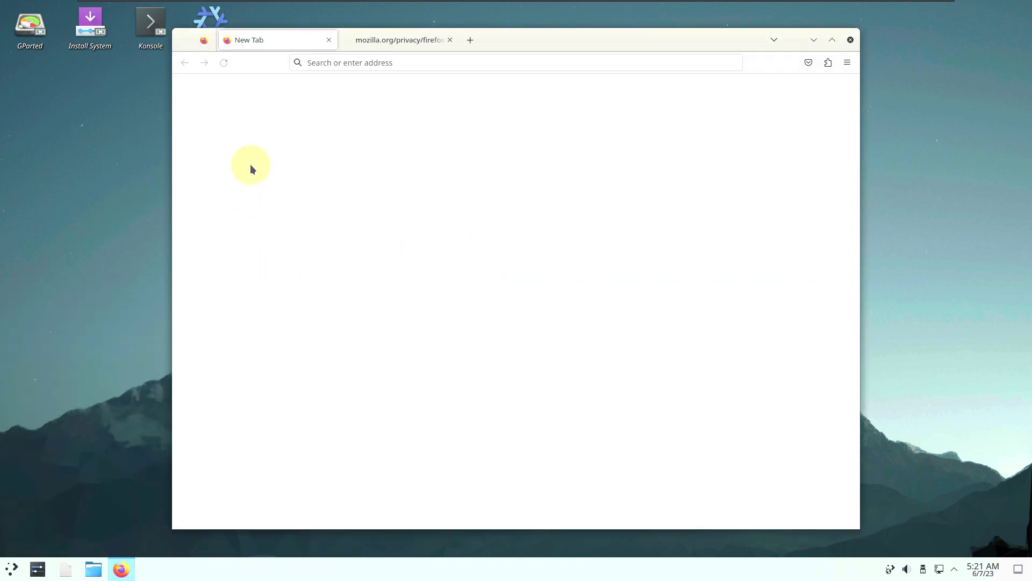
Close the privacy tab, search 'nixos' from the address bar, and open the nixos.org result.
{"action": "left_click", "coordinate": [450, 40]}
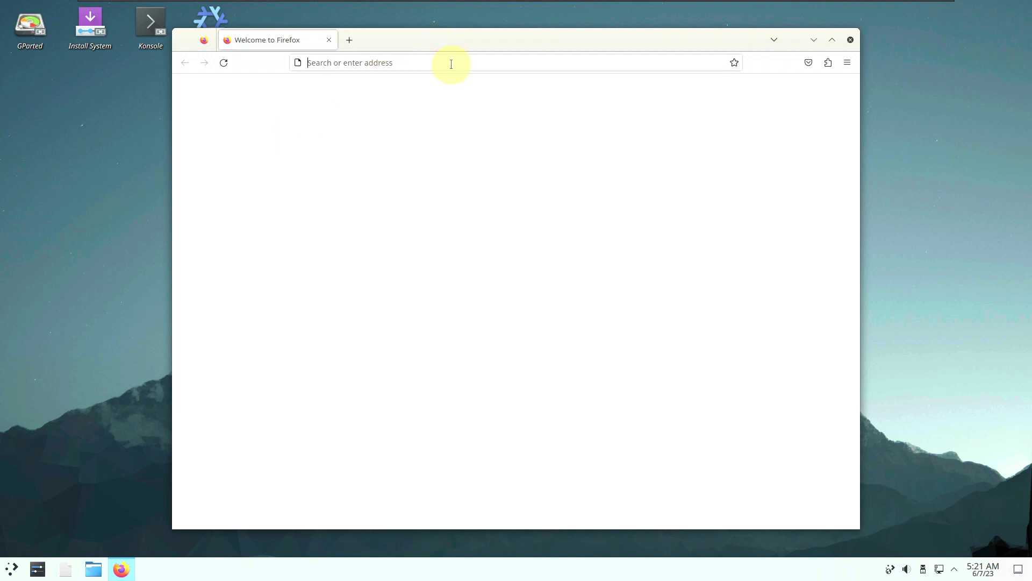
{"action": "left_click", "coordinate": [451, 64]}
{"action": "type", "text": "nix"}
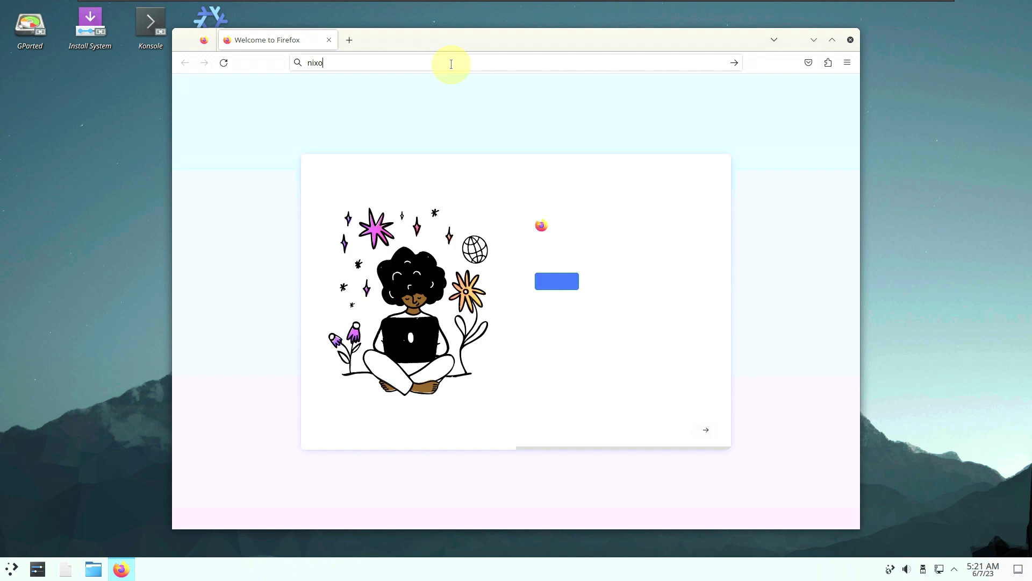
{"action": "type", "text": "os"}
{"action": "key", "text": "Return"}
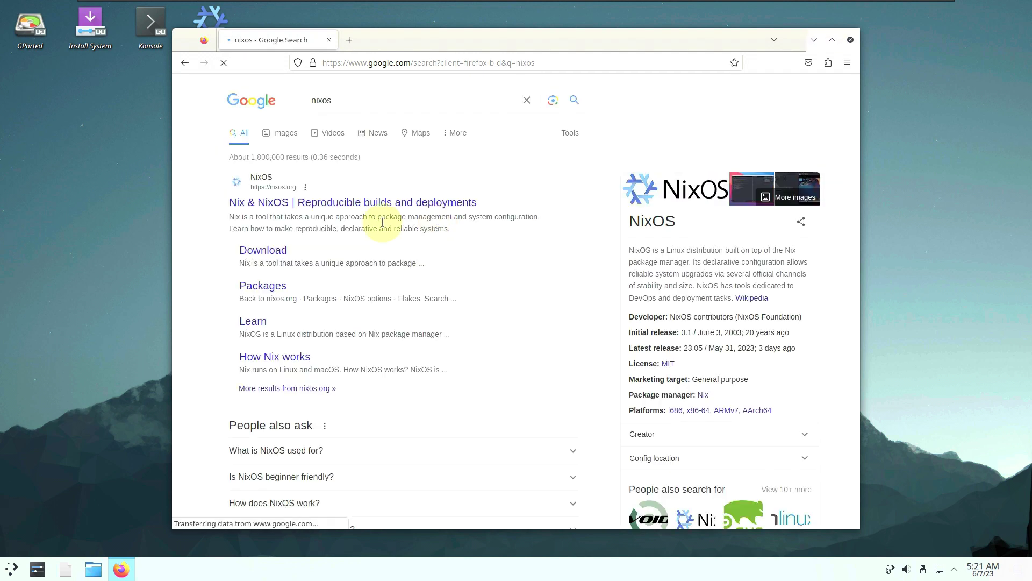
{"action": "left_click", "coordinate": [304, 207]}
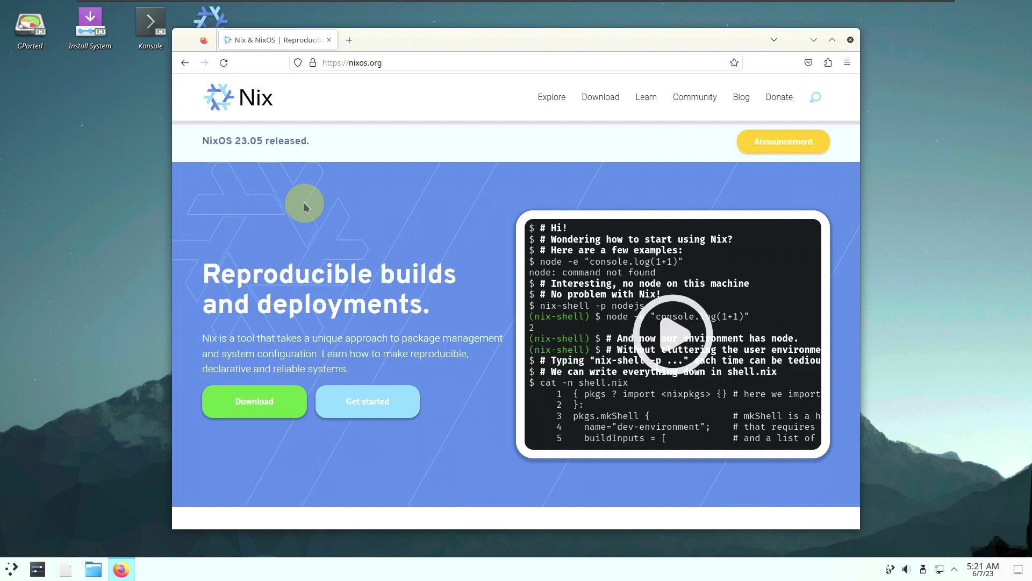
Go to the nixos.org Download page and start the Plasma Desktop 64-bit Intel/AMD ISO download.
{"action": "left_click", "coordinate": [601, 98]}
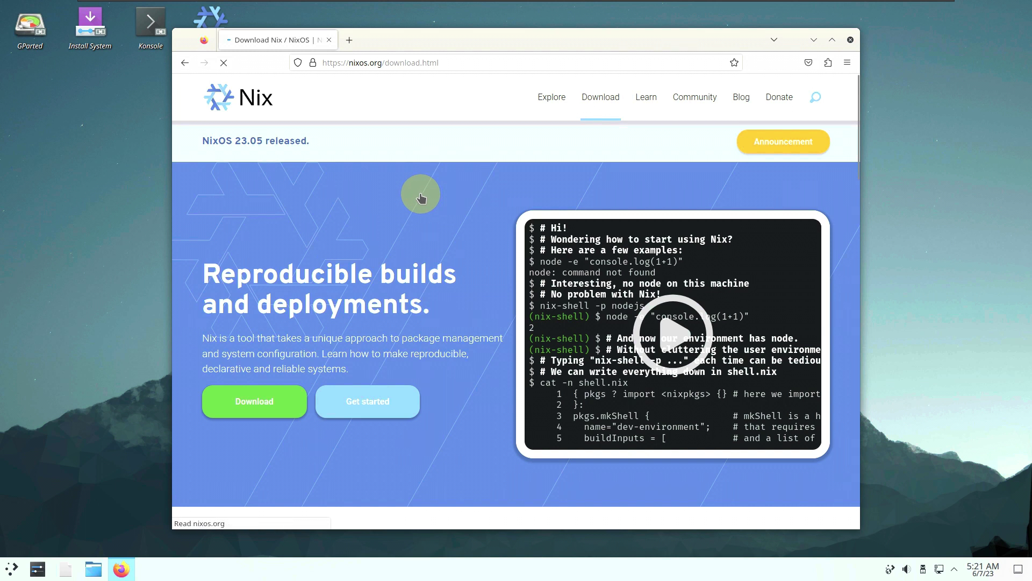
{"action": "scroll", "coordinate": [543, 228], "scroll_direction": "down", "scroll_amount": 3}
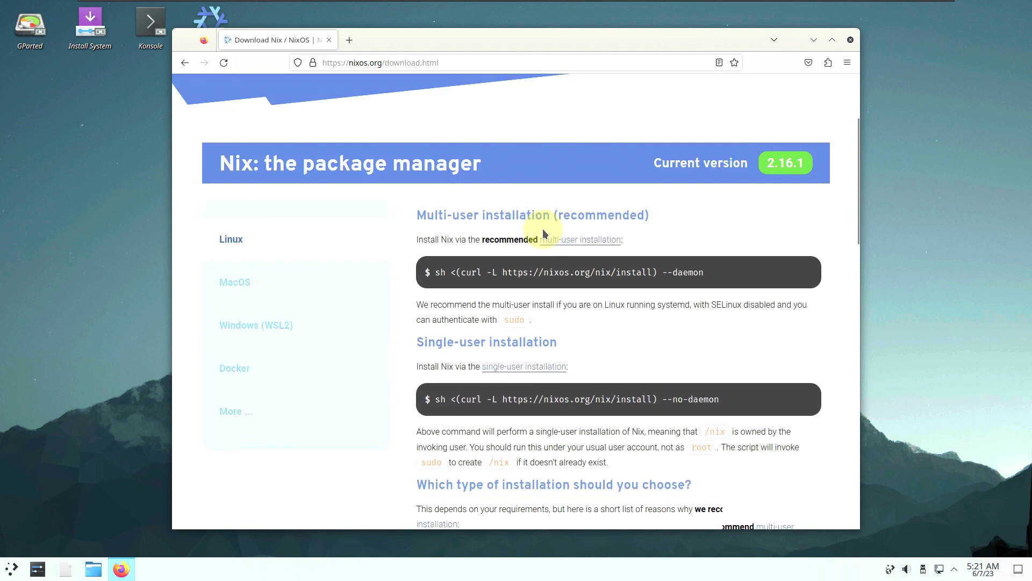
{"action": "scroll", "coordinate": [543, 228], "scroll_direction": "down", "scroll_amount": 2}
{"action": "scroll", "coordinate": [543, 228], "scroll_direction": "down", "scroll_amount": 7}
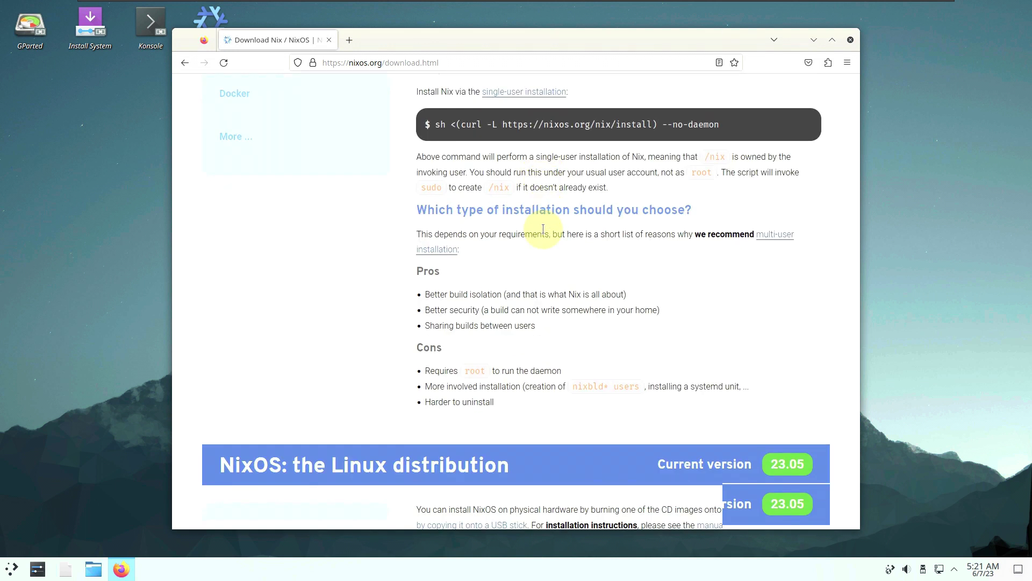
{"action": "scroll", "coordinate": [544, 233], "scroll_direction": "down", "scroll_amount": 2}
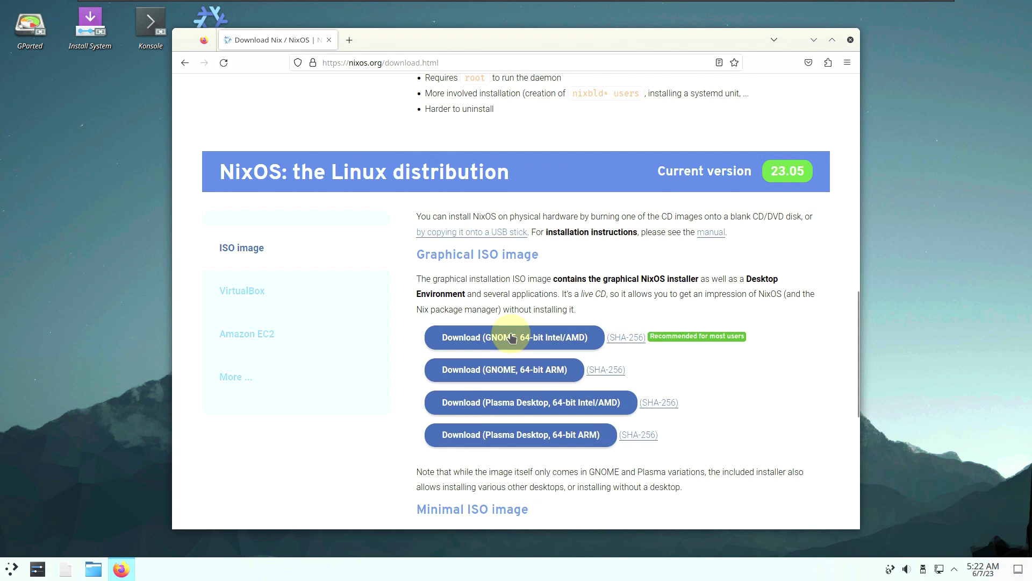
{"action": "left_click", "coordinate": [508, 401]}
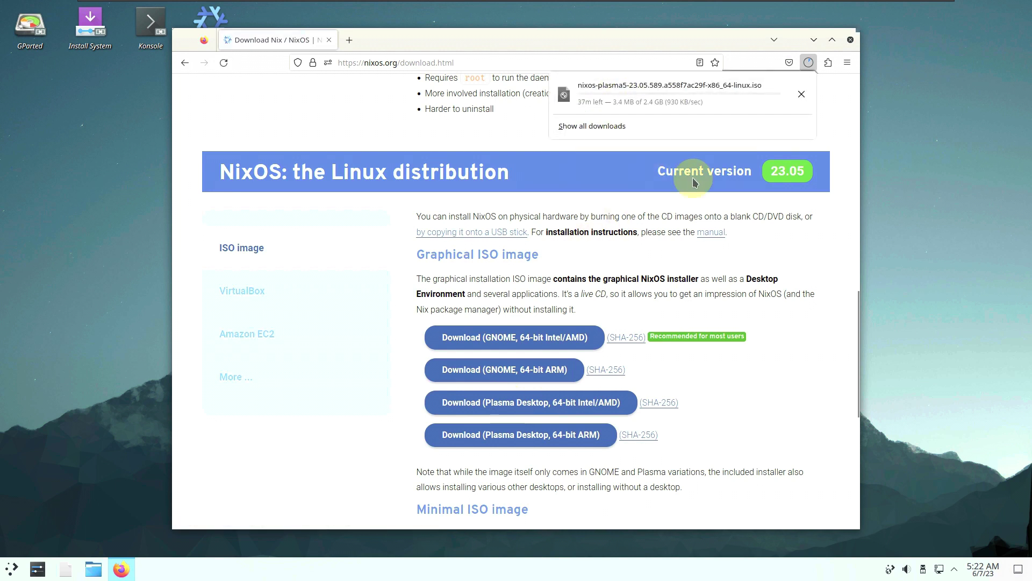
Cancel the ISO download, dismiss the downloads panel, and close Firefox.
{"action": "left_click", "coordinate": [801, 94]}
{"action": "scroll", "coordinate": [703, 293], "scroll_direction": "down", "scroll_amount": 5}
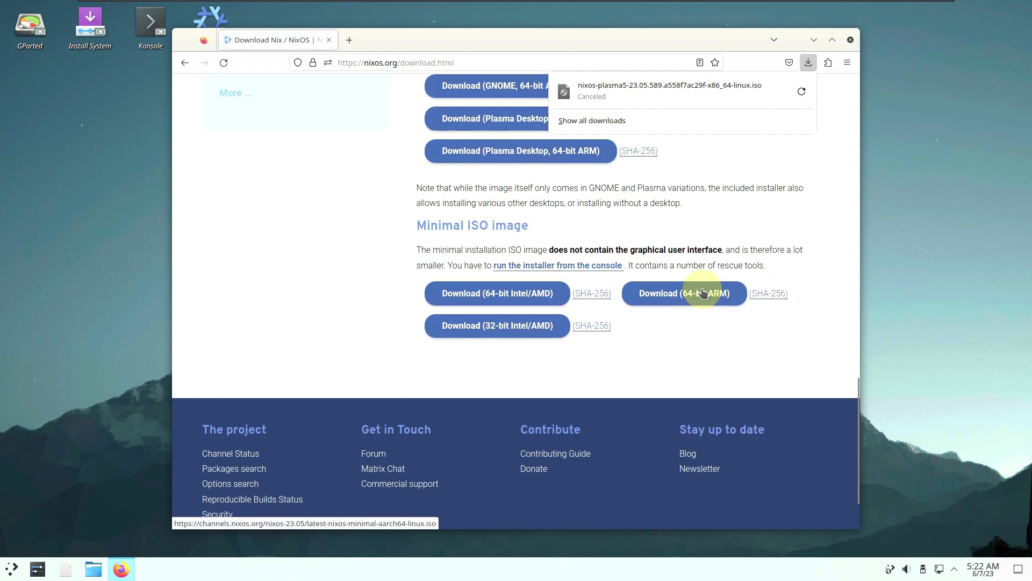
{"action": "scroll", "coordinate": [473, 299], "scroll_direction": "up", "scroll_amount": 15}
{"action": "scroll", "coordinate": [482, 300], "scroll_direction": "down", "scroll_amount": 10}
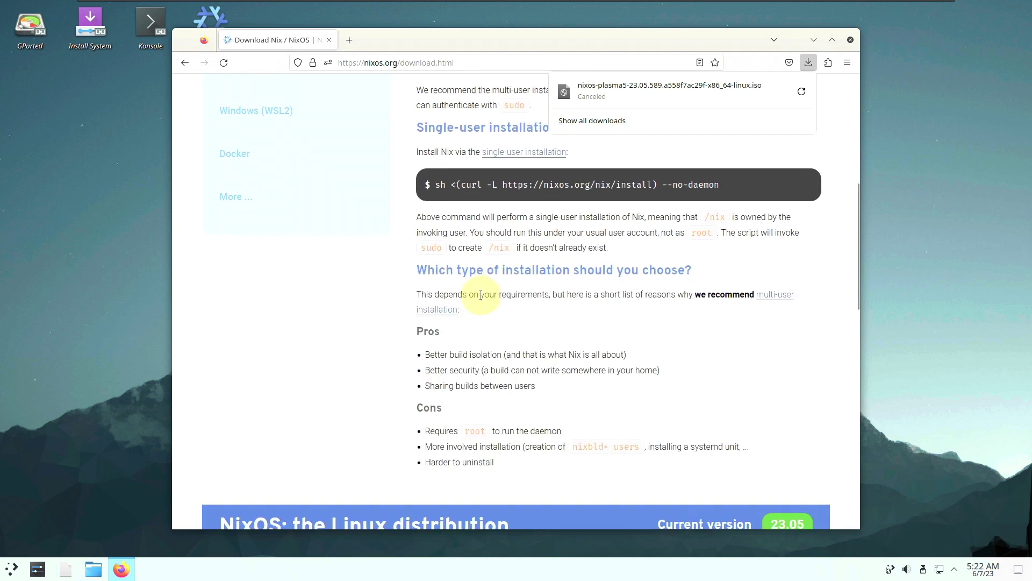
{"action": "scroll", "coordinate": [482, 297], "scroll_direction": "down", "scroll_amount": 3}
{"action": "scroll", "coordinate": [463, 305], "scroll_direction": "up", "scroll_amount": 6}
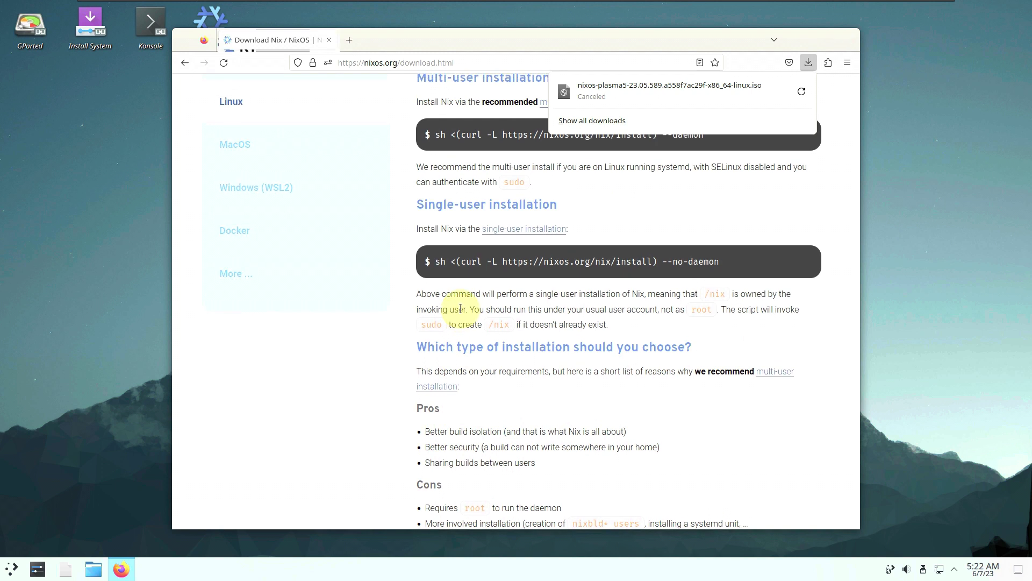
{"action": "scroll", "coordinate": [460, 308], "scroll_direction": "up", "scroll_amount": 3}
{"action": "left_click", "coordinate": [846, 41]}
{"action": "left_click", "coordinate": [845, 41]}
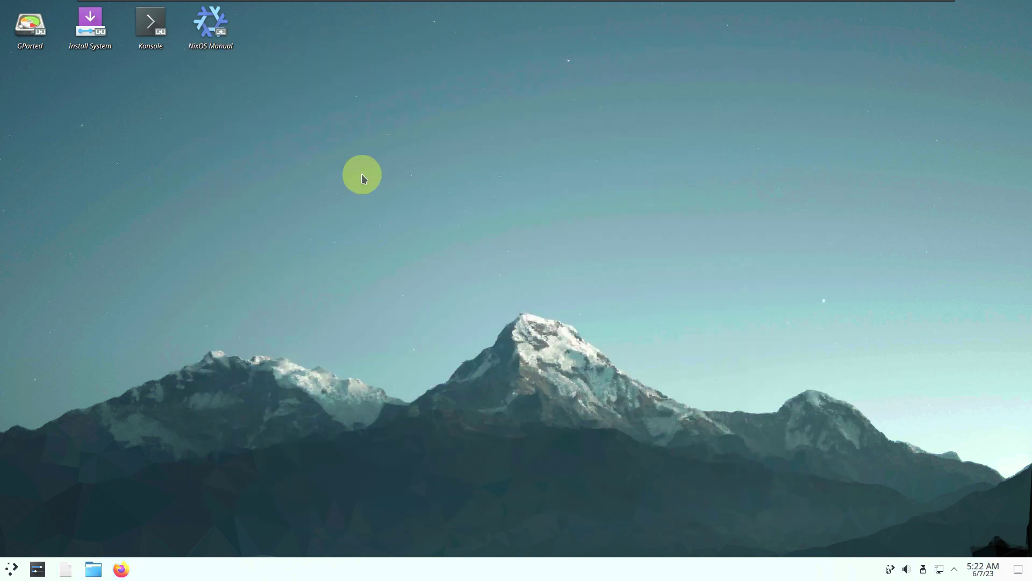
Start the NixOS installer from the Install System desktop icon after dismissing its context menus.
{"action": "right_click", "coordinate": [98, 42]}
{"action": "key", "text": "Escape"}
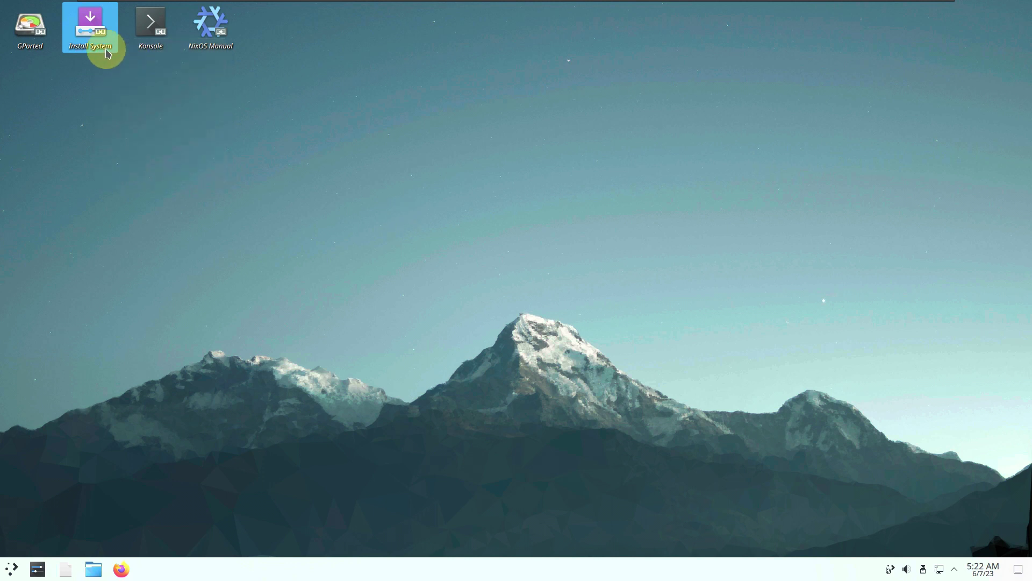
{"action": "left_click", "coordinate": [221, 164]}
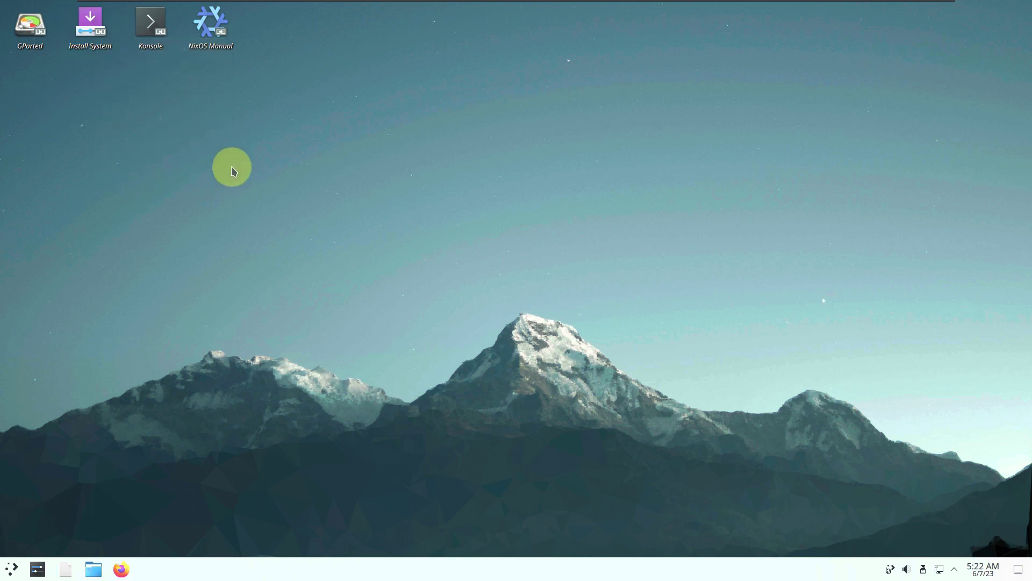
{"action": "right_click", "coordinate": [95, 79]}
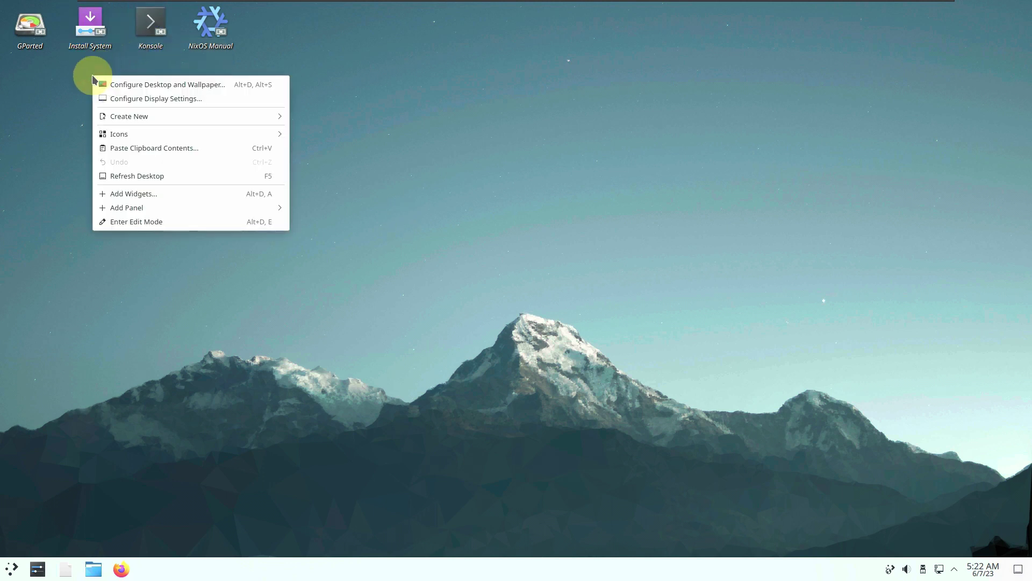
{"action": "left_click", "coordinate": [135, 273]}
{"action": "right_click", "coordinate": [86, 47]}
{"action": "left_click", "coordinate": [428, 166]}
{"action": "left_click", "coordinate": [99, 42]}
{"action": "double_click", "coordinate": [111, 43]}
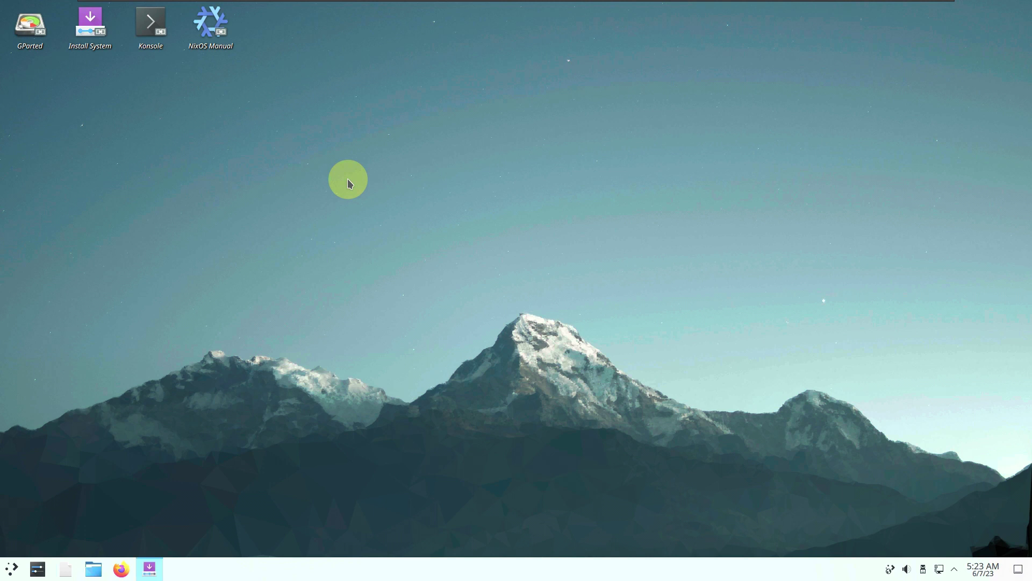
Maximize the installer, view its About information, and keep American English as the language.
{"action": "left_click", "coordinate": [772, 145]}
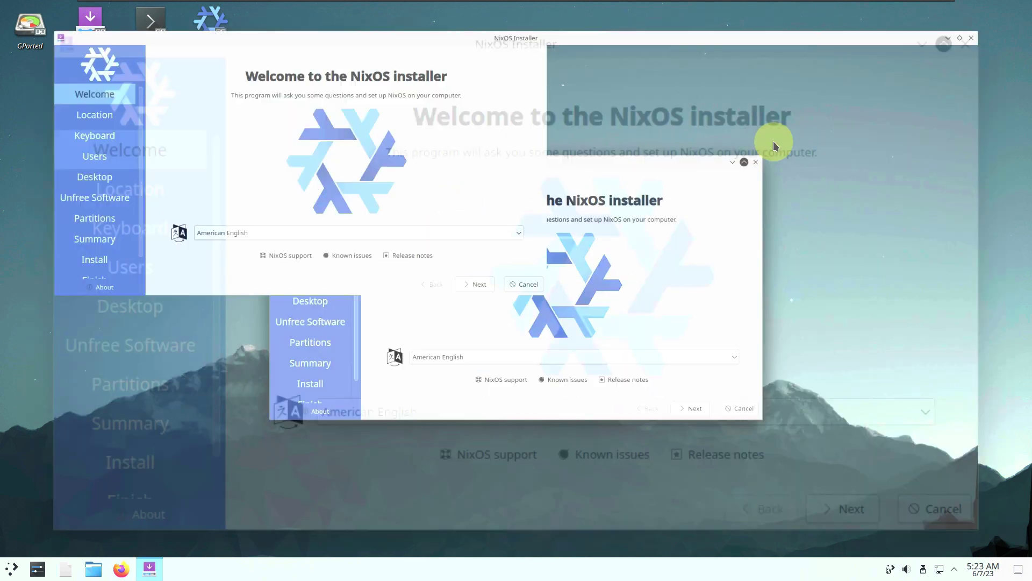
{"action": "left_click", "coordinate": [39, 546]}
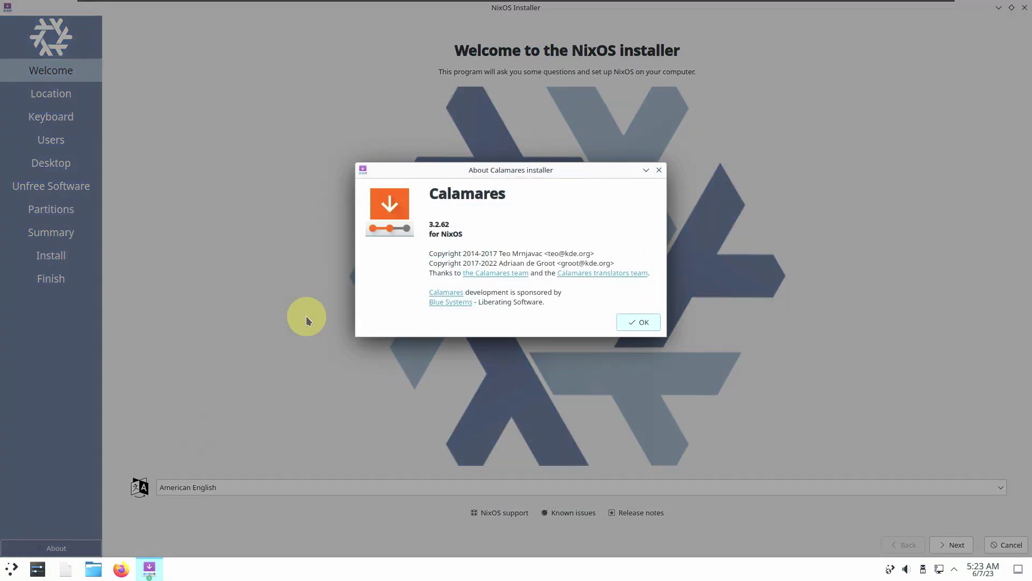
{"action": "left_click", "coordinate": [638, 322]}
{"action": "left_click", "coordinate": [247, 486]}
{"action": "scroll", "coordinate": [279, 388], "scroll_direction": "down", "scroll_amount": 3}
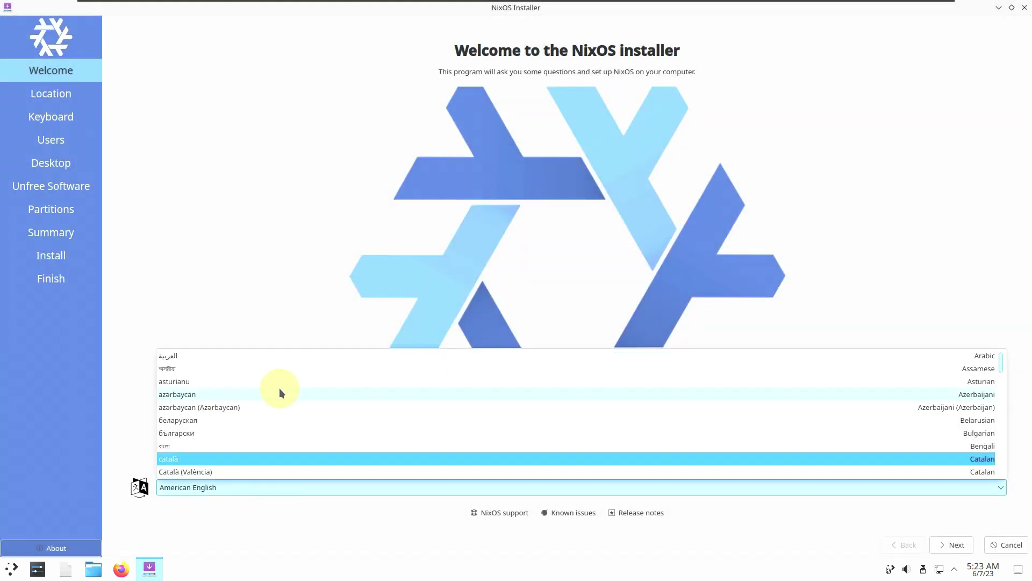
{"action": "left_click", "coordinate": [298, 521]}
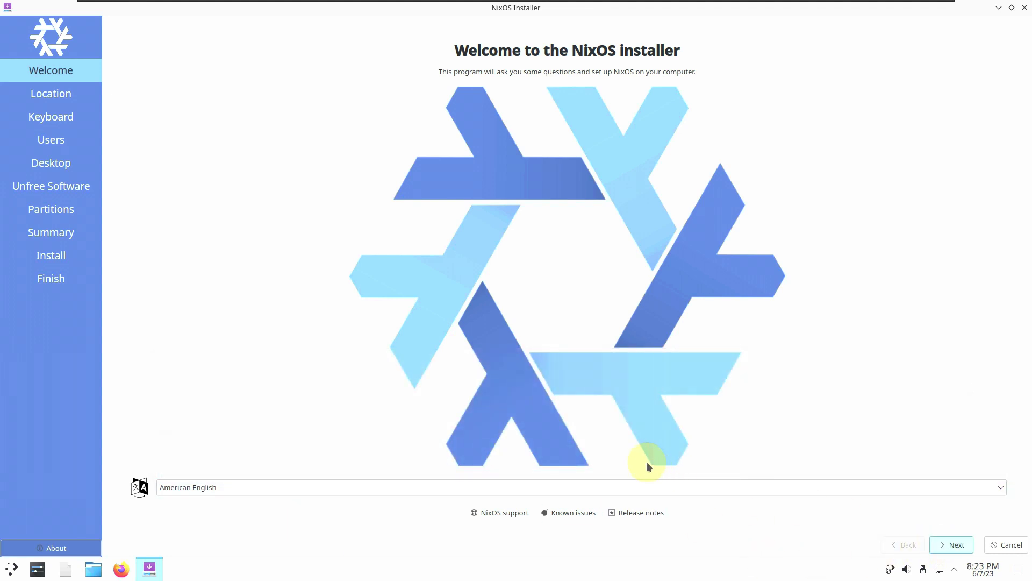
{"action": "key", "text": "Return"}
Set the time zone to America/Los Angeles, leaving the system and number locales unchanged.
{"action": "left_click", "coordinate": [411, 106]}
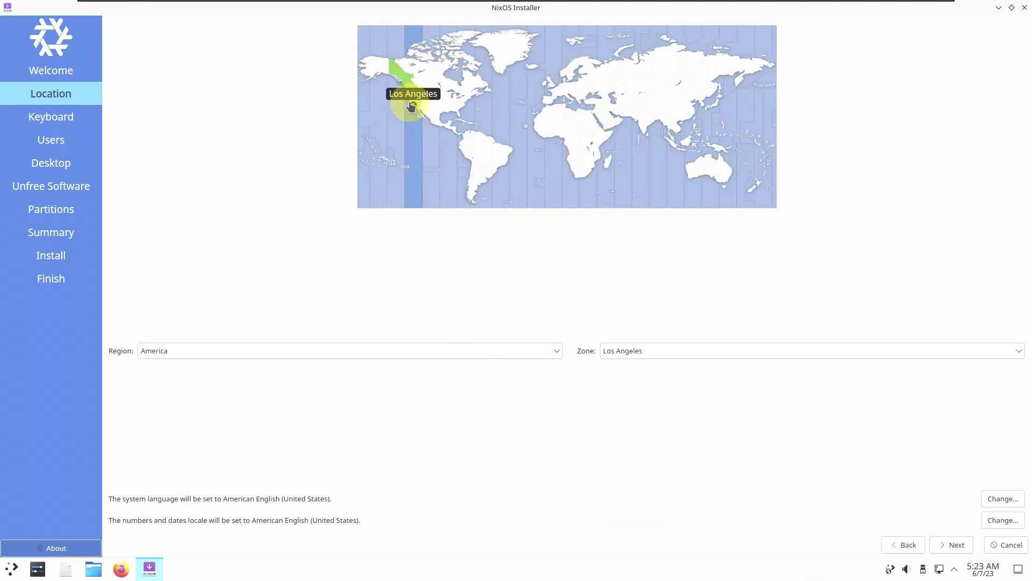
{"action": "left_click", "coordinate": [354, 345]}
{"action": "left_click", "coordinate": [369, 298]}
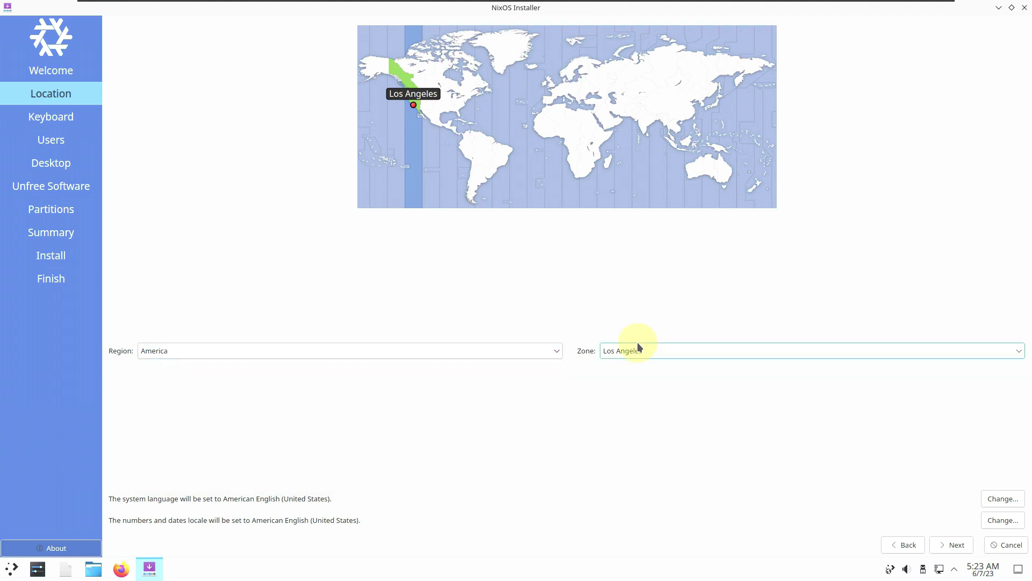
{"action": "left_click", "coordinate": [640, 347]}
{"action": "left_click", "coordinate": [250, 221]}
{"action": "left_click", "coordinate": [1001, 520]}
{"action": "left_click", "coordinate": [596, 341]}
{"action": "left_click", "coordinate": [999, 497]}
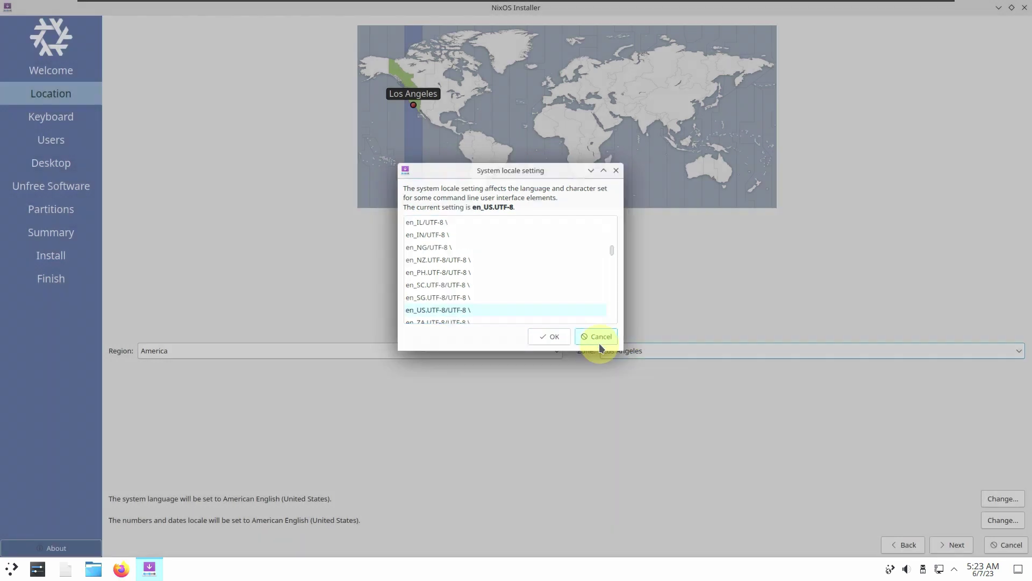
{"action": "left_click", "coordinate": [597, 337]}
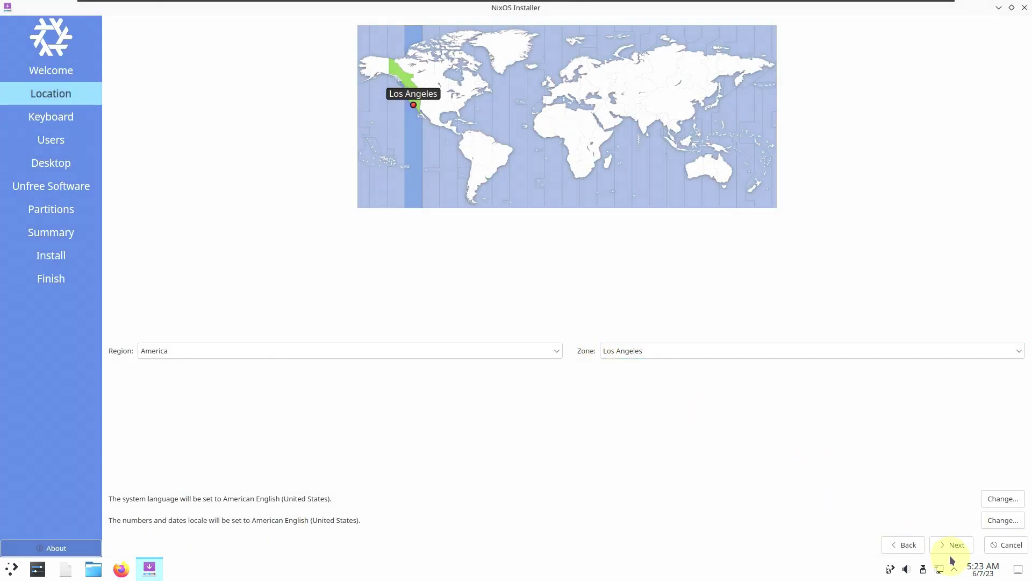
Keep the Generic 105-key PC keyboard model and continue to the Users page.
{"action": "left_click", "coordinate": [952, 544]}
{"action": "left_click", "coordinate": [295, 150]}
{"action": "scroll", "coordinate": [266, 228], "scroll_direction": "down", "scroll_amount": 10}
{"action": "scroll", "coordinate": [266, 227], "scroll_direction": "down", "scroll_amount": 3}
{"action": "left_click", "coordinate": [254, 101]}
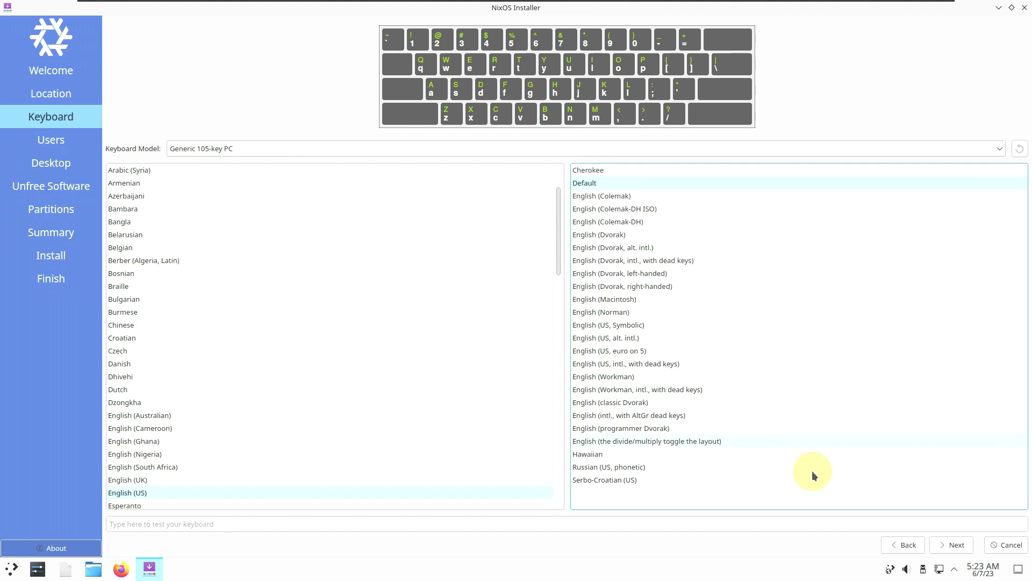
{"action": "left_click", "coordinate": [941, 546]}
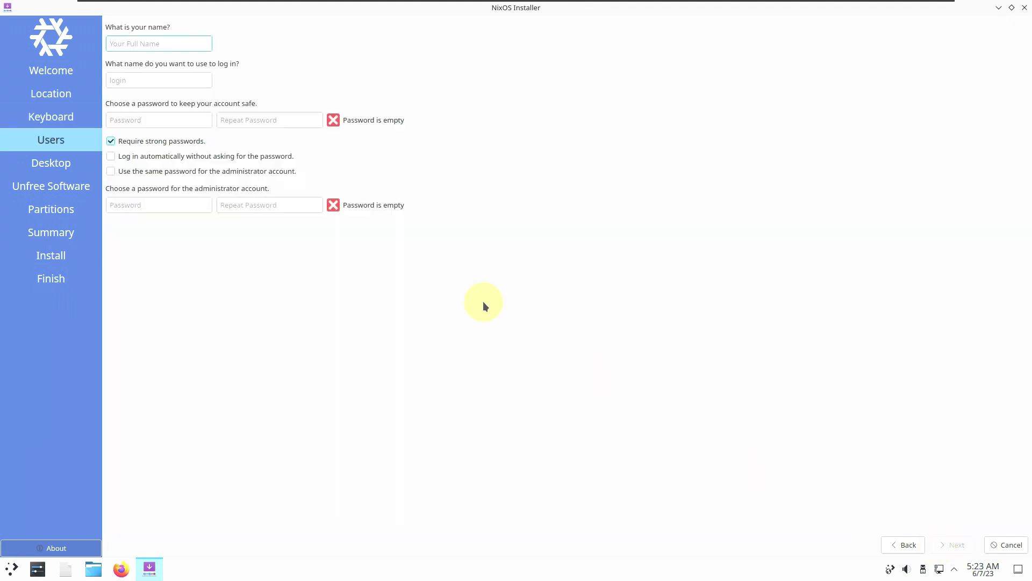
Tick same admin password and automatic login, untick strong passwords, and enter the full name.
{"action": "left_click", "coordinate": [138, 170]}
{"action": "left_click", "coordinate": [134, 157]}
{"action": "left_click", "coordinate": [137, 142]}
{"action": "left_click", "coordinate": [152, 43]}
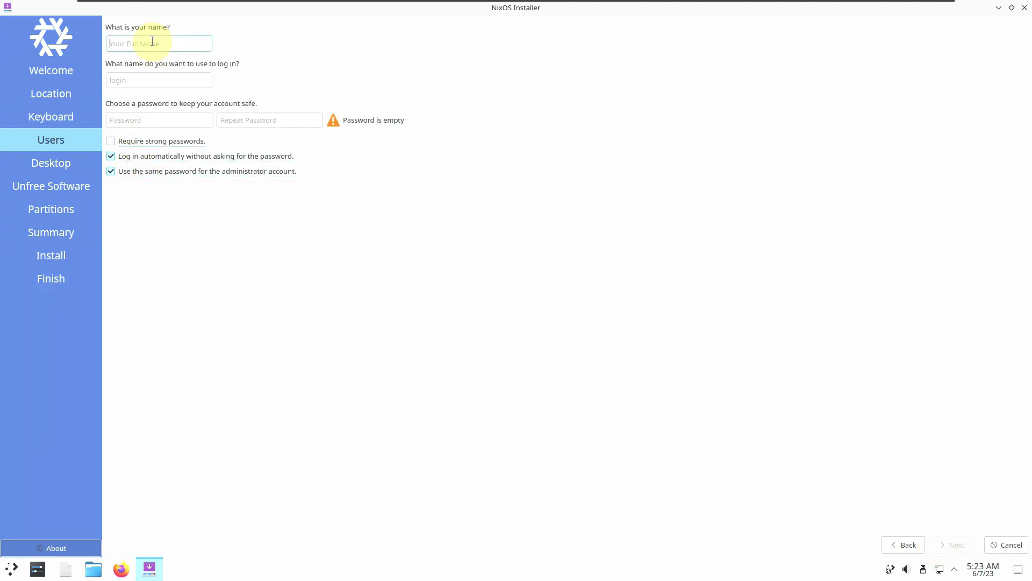
{"action": "type", "text": "runboxing"}
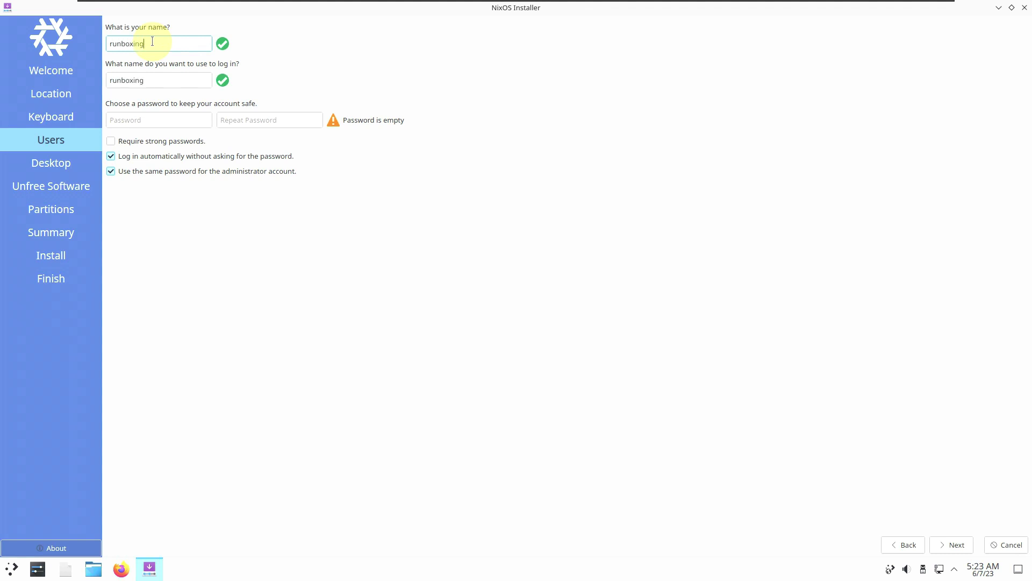
Enter and confirm the account password, then continue to desktop selection.
{"action": "left_click", "coordinate": [151, 127]}
{"action": "type", "text": "r"}
{"action": "left_click", "coordinate": [239, 122]}
{"action": "left_click", "coordinate": [192, 123]}
{"action": "type", "text": "x"}
{"action": "left_click", "coordinate": [256, 121]}
{"action": "type", "text": "x"}
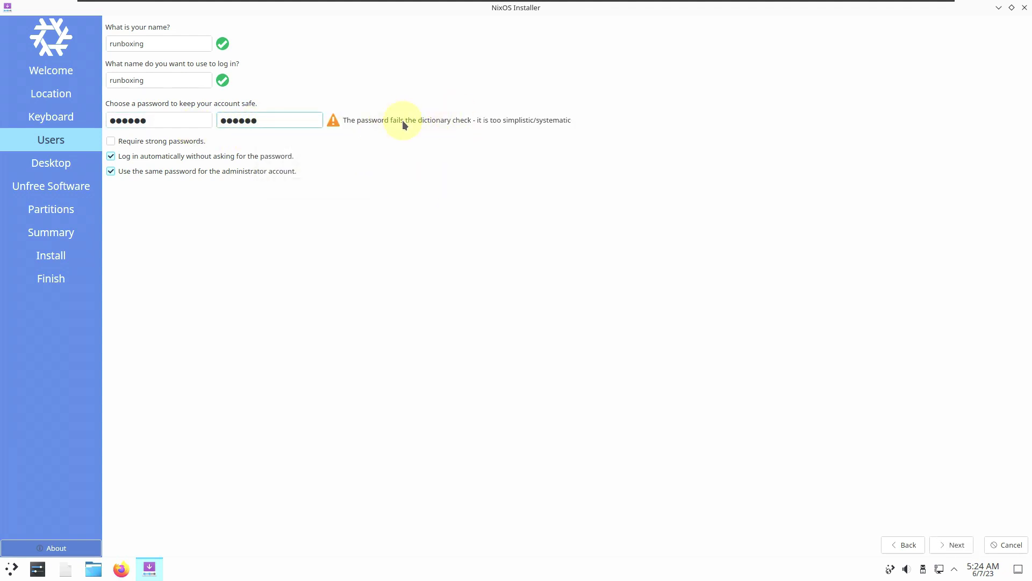
{"action": "left_click", "coordinate": [952, 544]}
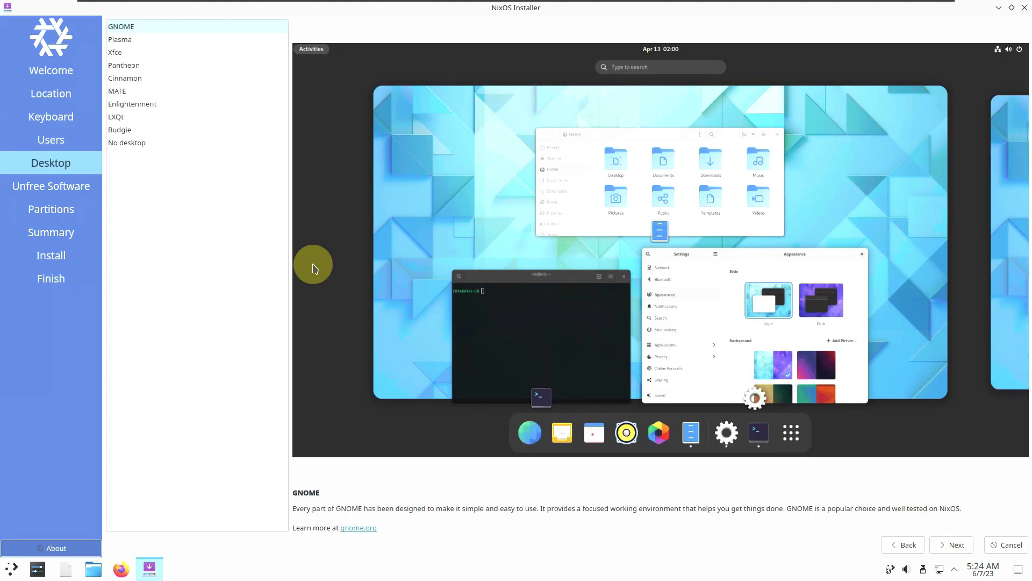
Preview every desktop from Xfce to No desktop and GNOME, then choose Plasma and continue.
{"action": "left_click", "coordinate": [135, 41]}
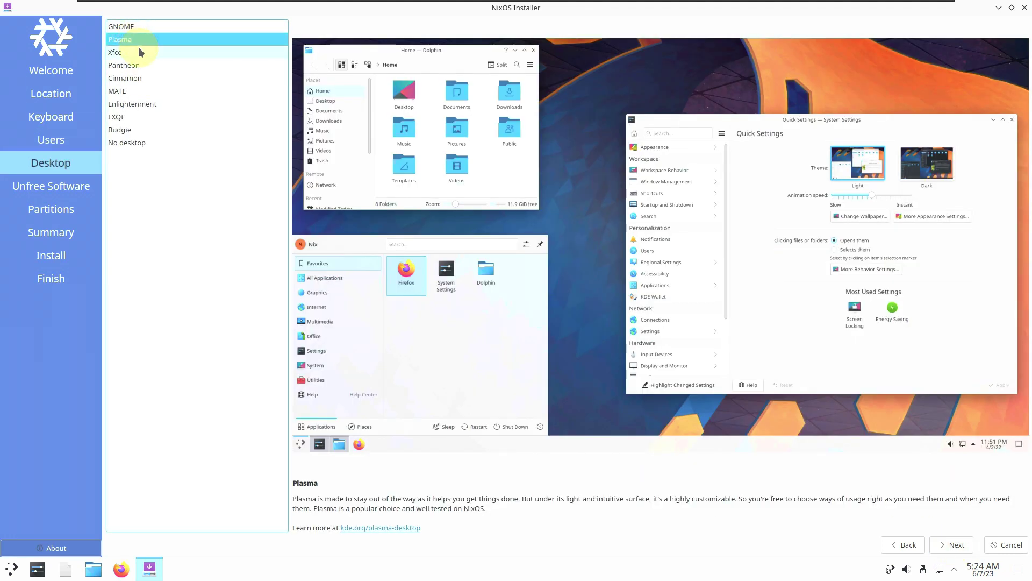
{"action": "left_click", "coordinate": [137, 50]}
{"action": "left_click", "coordinate": [138, 67]}
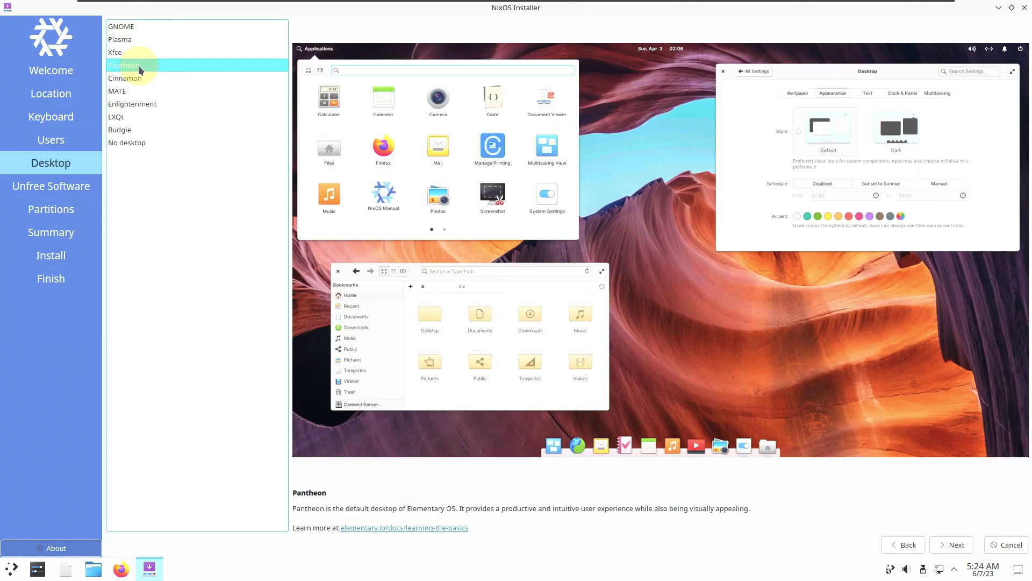
{"action": "left_click", "coordinate": [146, 78]}
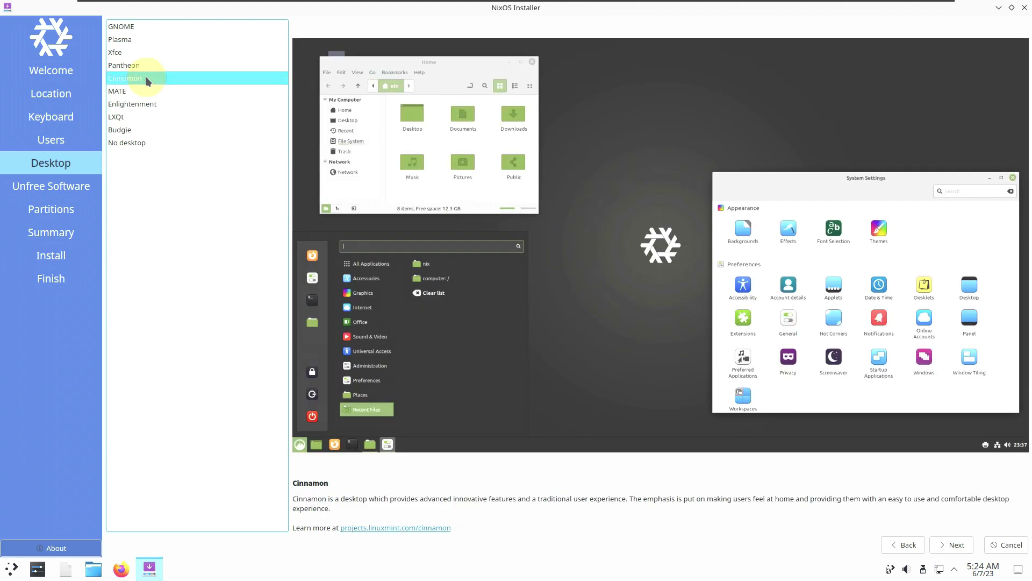
{"action": "left_click", "coordinate": [146, 92]}
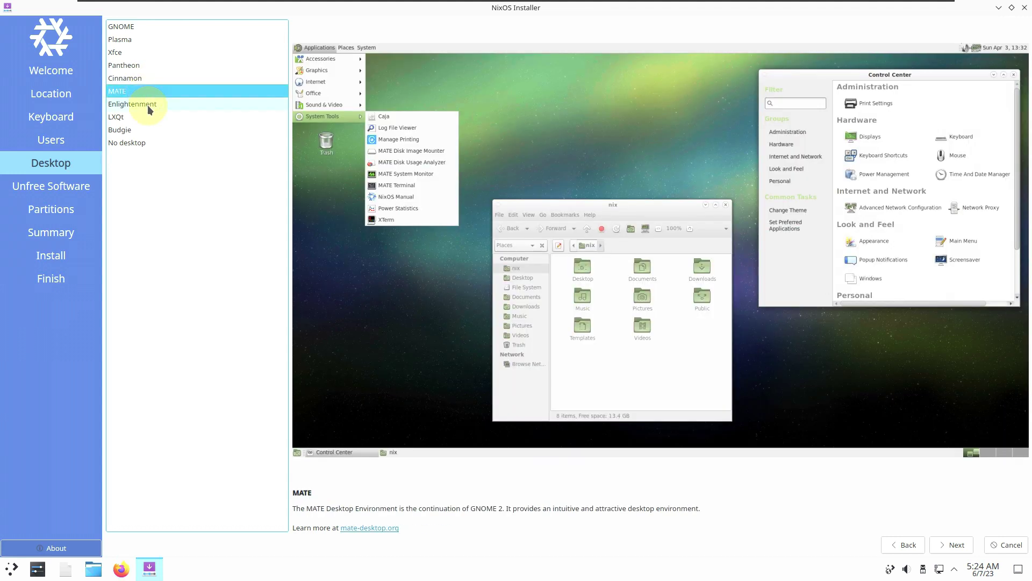
{"action": "left_click", "coordinate": [147, 105]}
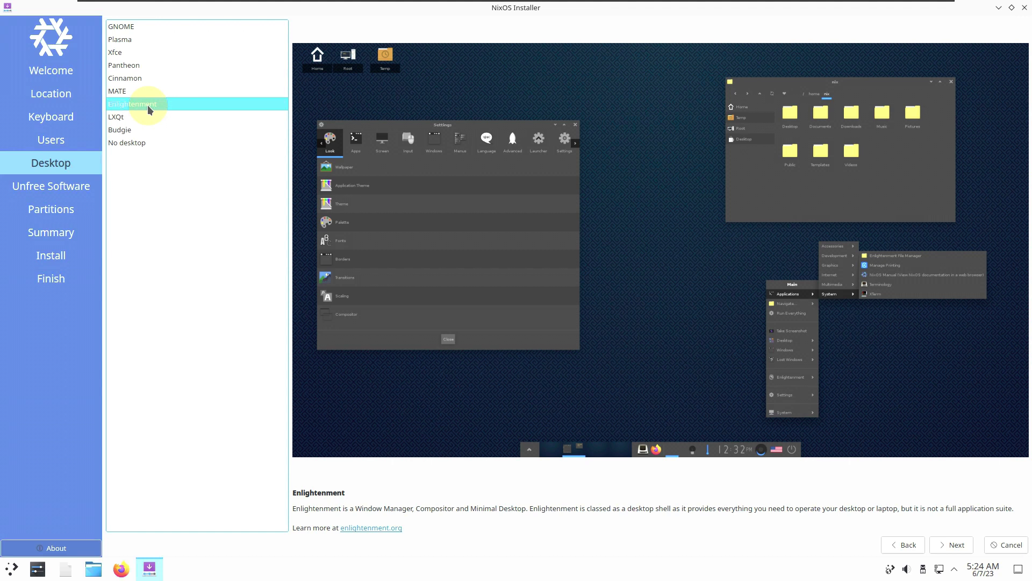
{"action": "left_click", "coordinate": [149, 118]}
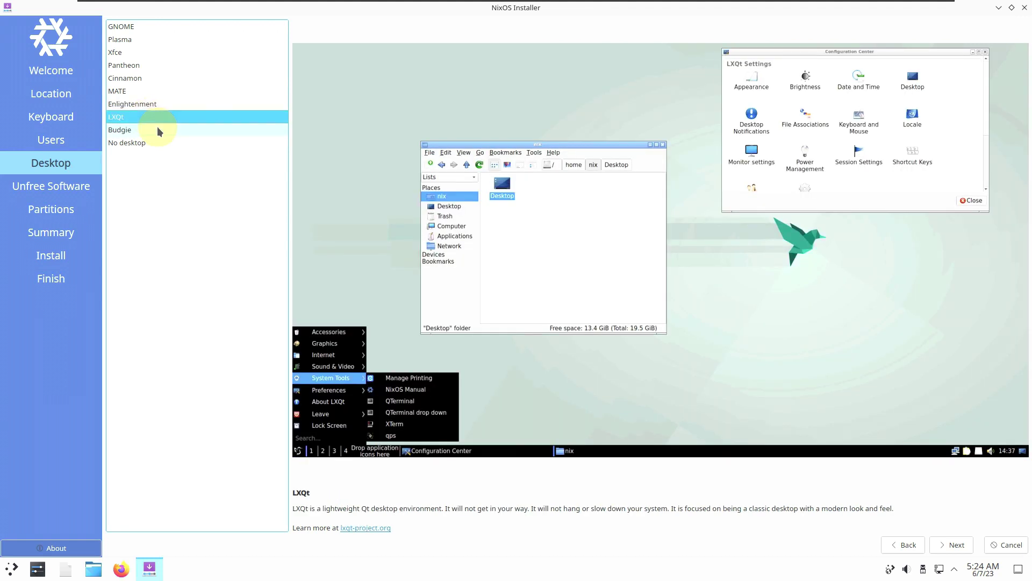
{"action": "left_click", "coordinate": [158, 130]}
{"action": "left_click", "coordinate": [159, 142]}
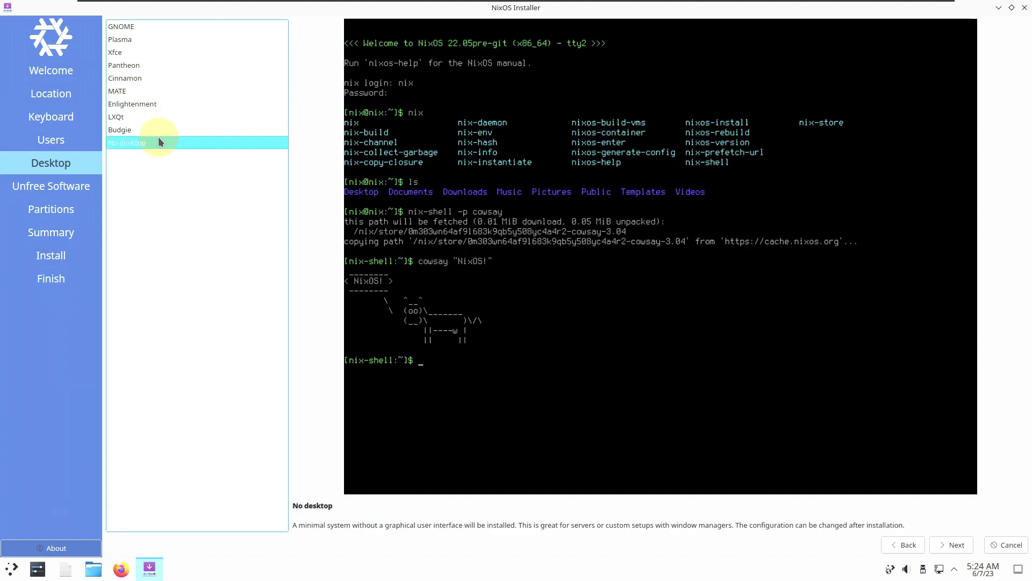
{"action": "left_click", "coordinate": [146, 26]}
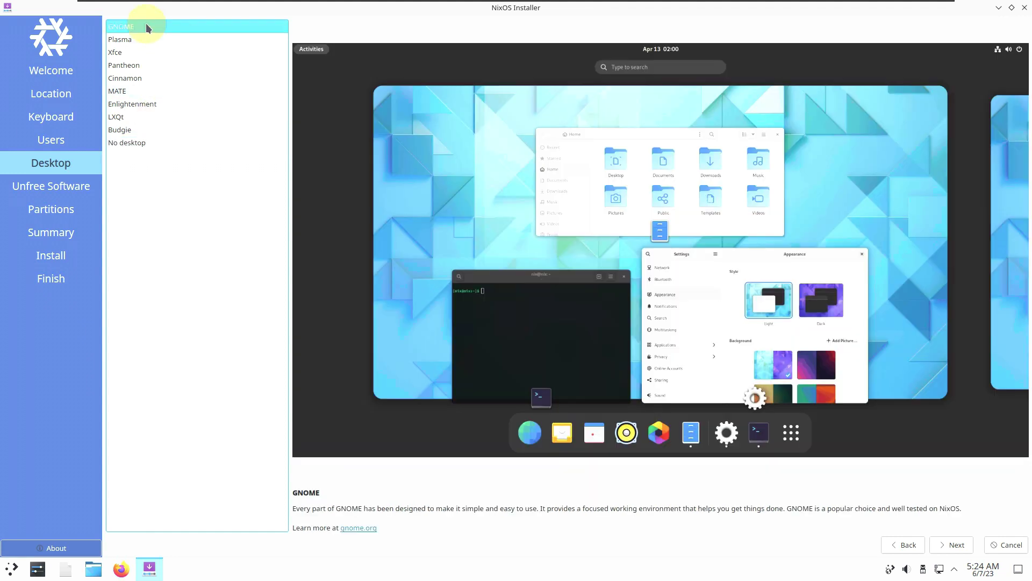
{"action": "left_click", "coordinate": [147, 41]}
{"action": "left_click", "coordinate": [944, 545]}
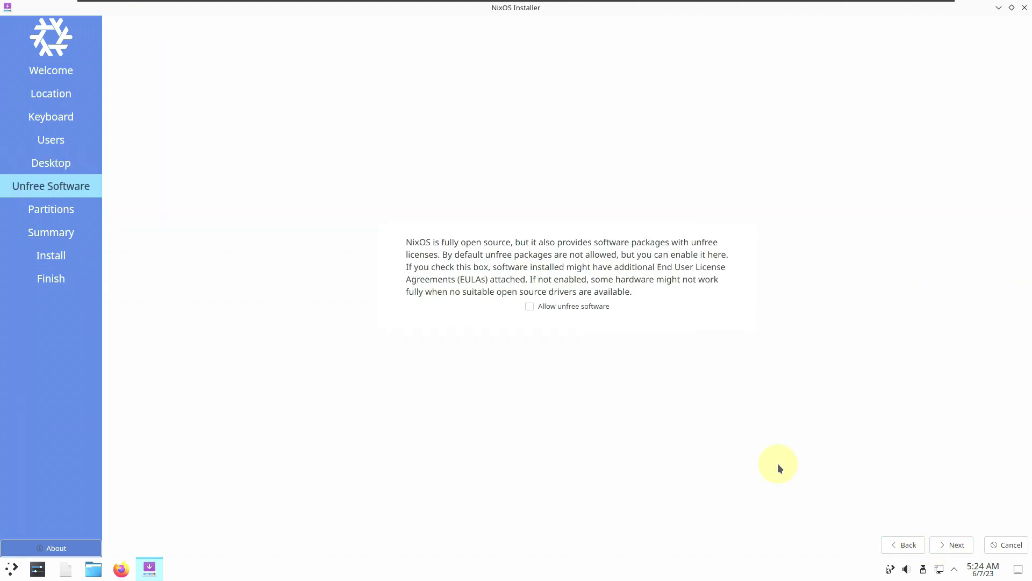
Allow unfree software and choose Erase disk after checking swap, storage device and manual partitioning.
{"action": "left_click", "coordinate": [548, 309]}
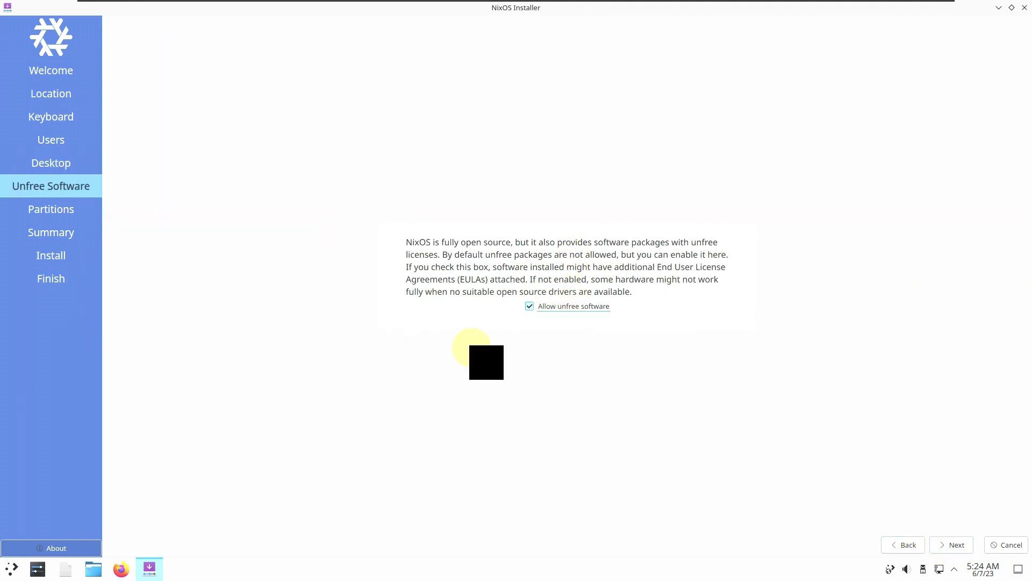
{"action": "left_click", "coordinate": [969, 545]}
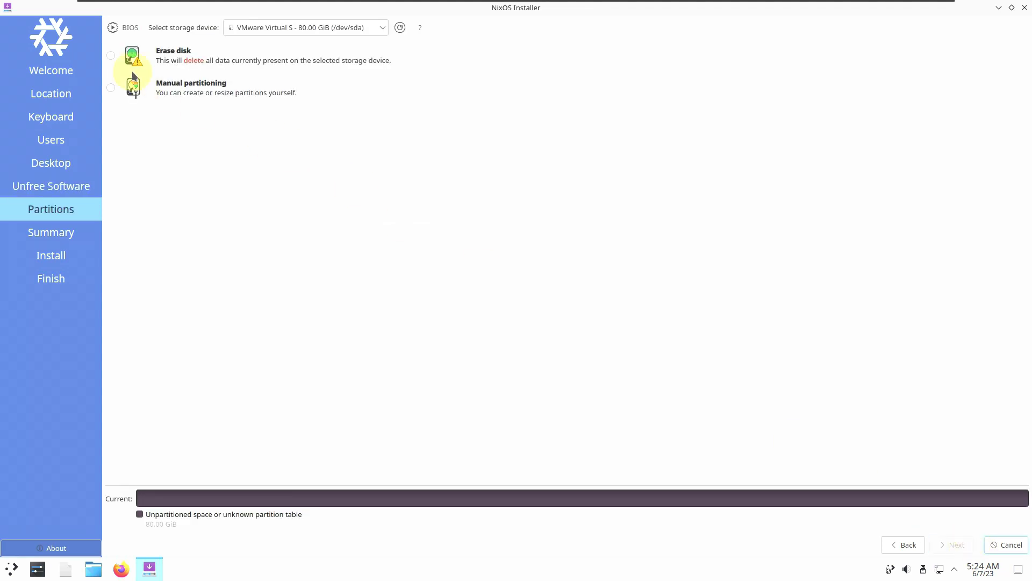
{"action": "left_click", "coordinate": [111, 56]}
{"action": "left_click", "coordinate": [172, 89]}
{"action": "left_click", "coordinate": [332, 27]}
{"action": "left_click", "coordinate": [334, 27]}
{"action": "left_click", "coordinate": [597, 108]}
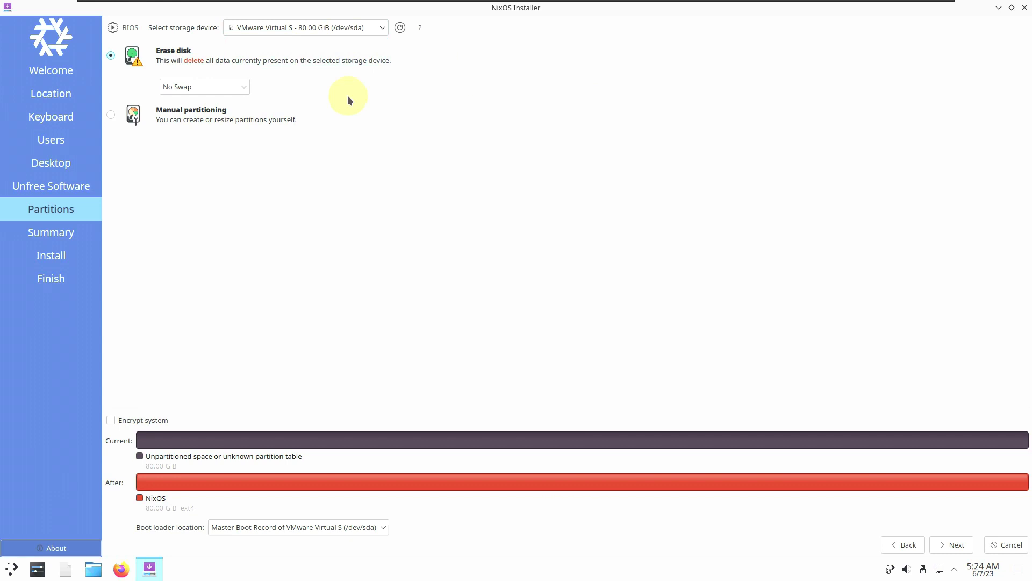
{"action": "left_click", "coordinate": [113, 122]}
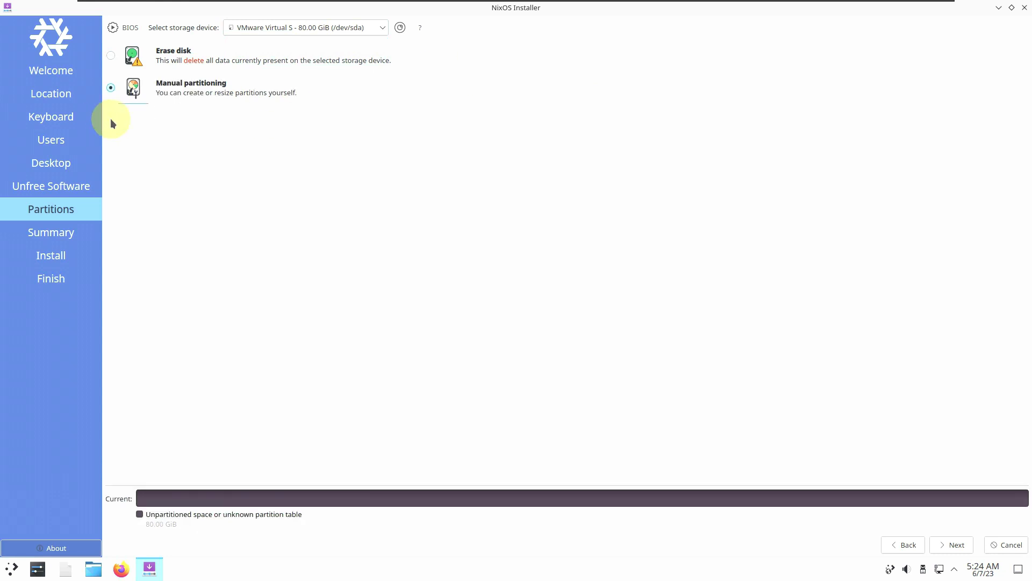
{"action": "left_click", "coordinate": [112, 56]}
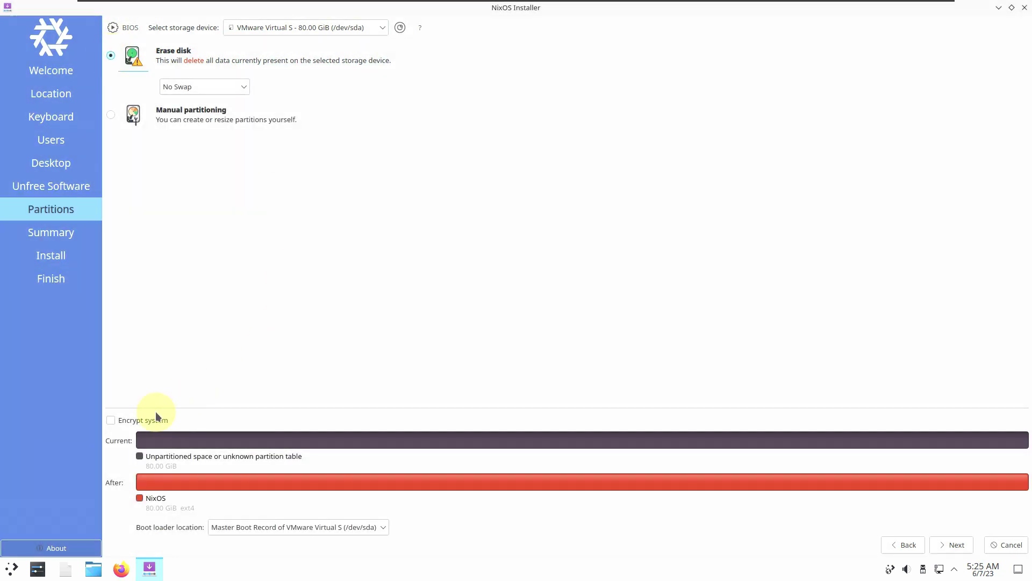
Leave encryption off and the boot loader location unchanged, then continue to the Summary.
{"action": "left_click", "coordinate": [156, 417]}
{"action": "left_click", "coordinate": [156, 420]}
{"action": "left_click", "coordinate": [333, 527]}
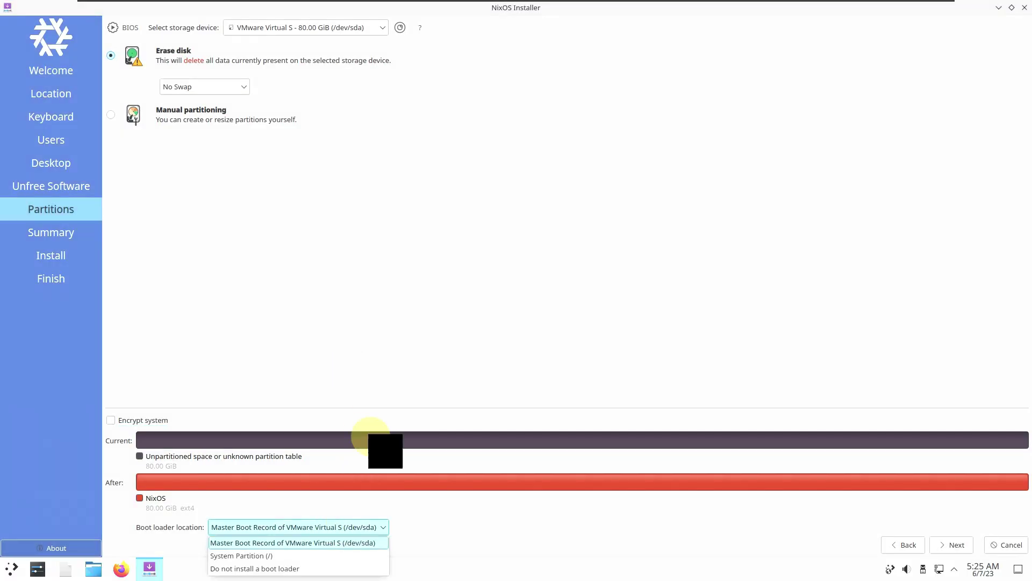
{"action": "left_click", "coordinate": [468, 293]}
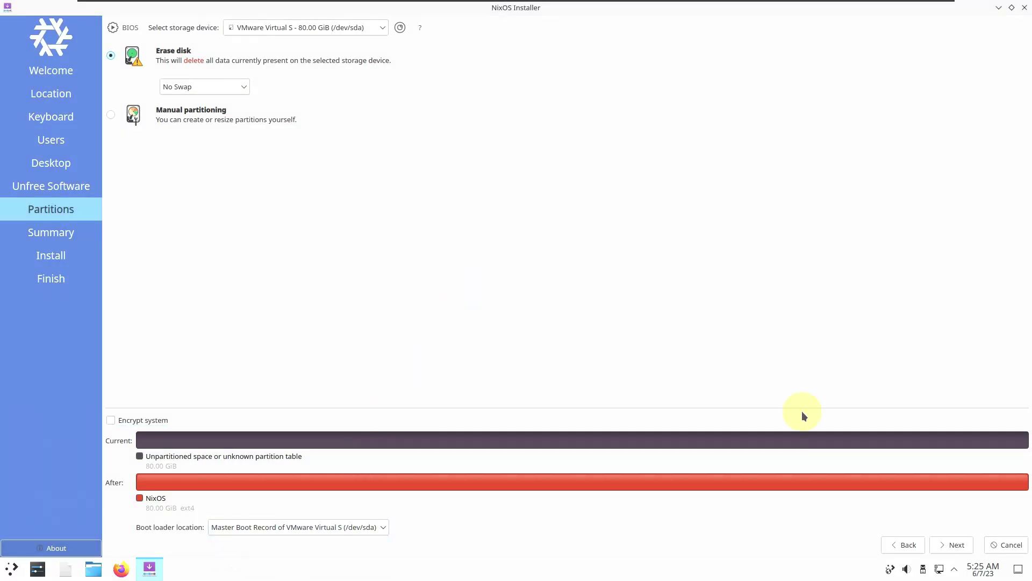
{"action": "left_click", "coordinate": [954, 544]}
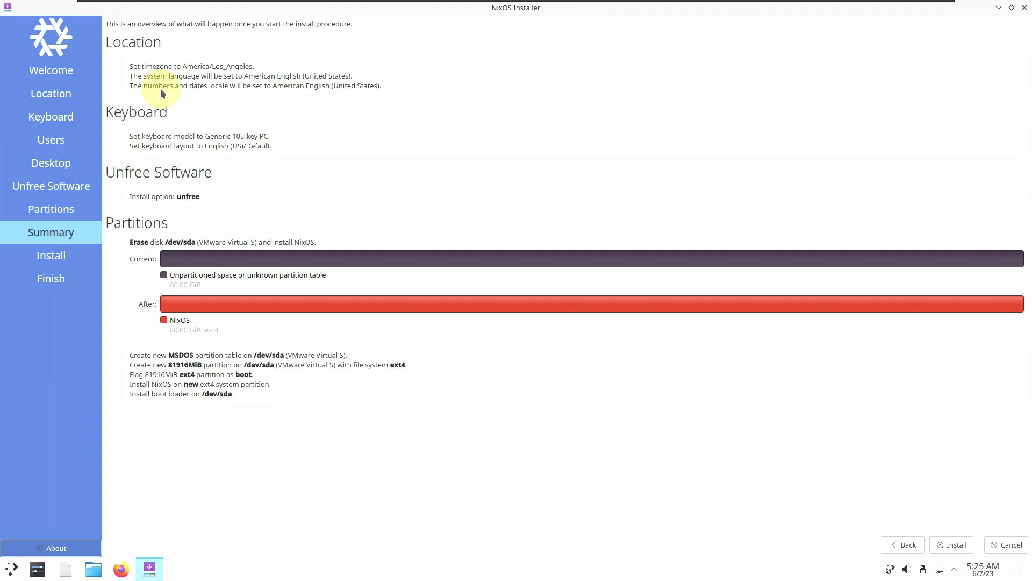
Close the installer from the Summary page and confirm cancelling the installation.
{"action": "left_click", "coordinate": [952, 545]}
{"action": "left_click", "coordinate": [1025, 8]}
{"action": "left_click", "coordinate": [613, 284]}
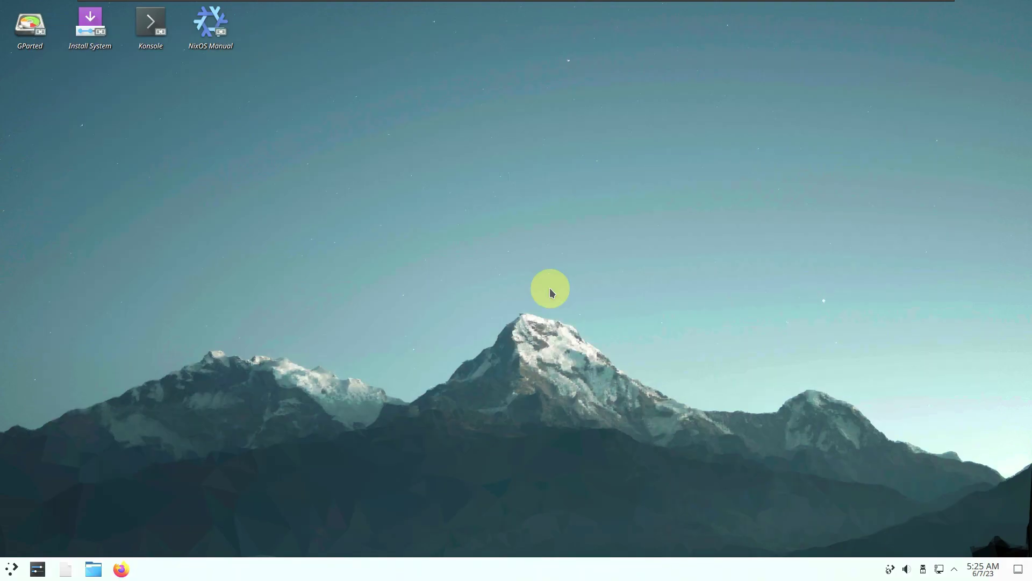
Set the summer 1am wallpaper in the maximized Desktop Folder Settings and apply it.
{"action": "right_click", "coordinate": [322, 165]}
{"action": "left_click", "coordinate": [362, 174]}
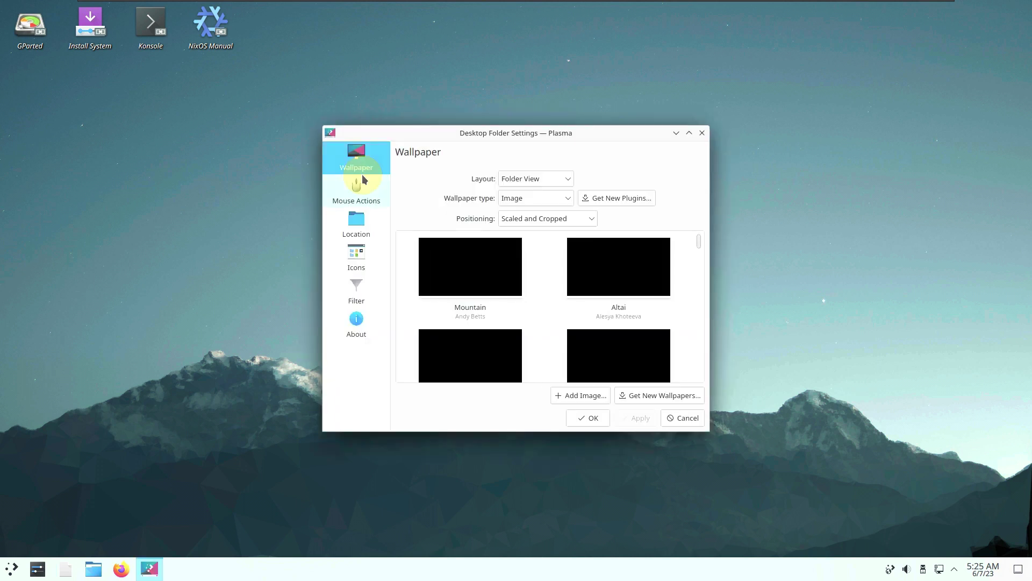
{"action": "left_click", "coordinate": [685, 137]}
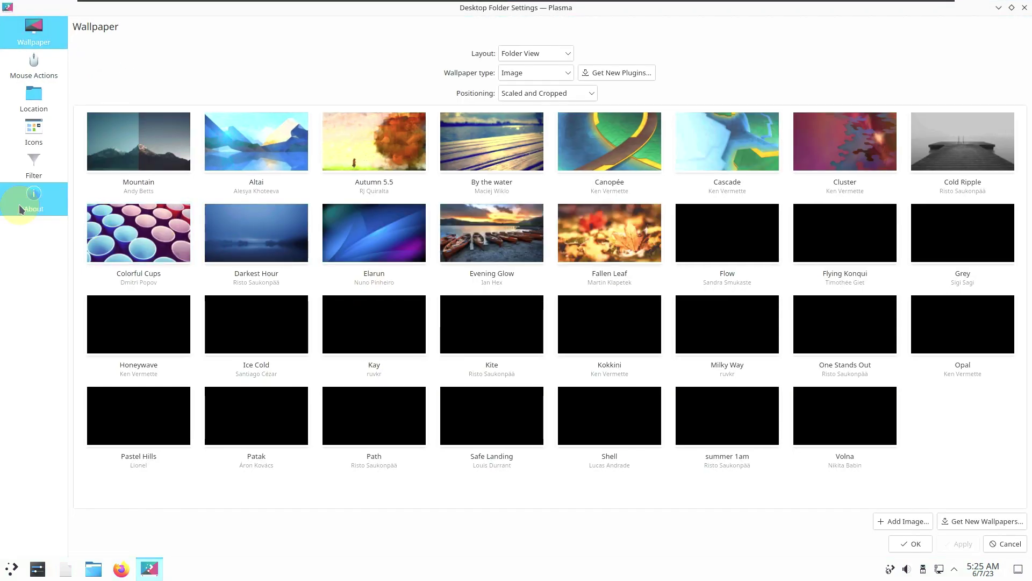
{"action": "left_click", "coordinate": [18, 204]}
{"action": "left_click", "coordinate": [50, 40]}
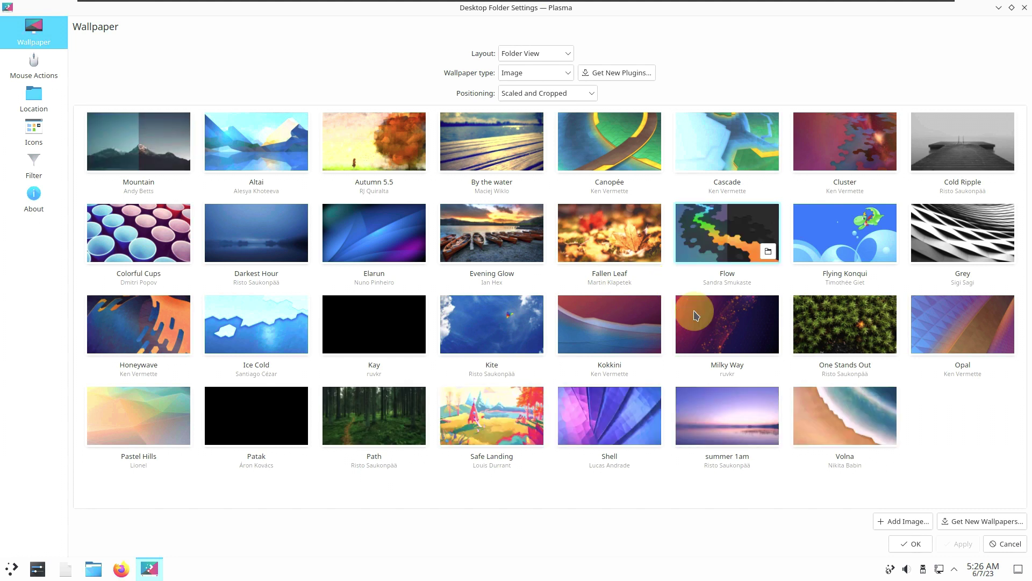
{"action": "left_click", "coordinate": [727, 410]}
{"action": "left_click", "coordinate": [950, 547]}
{"action": "left_click", "coordinate": [920, 543]}
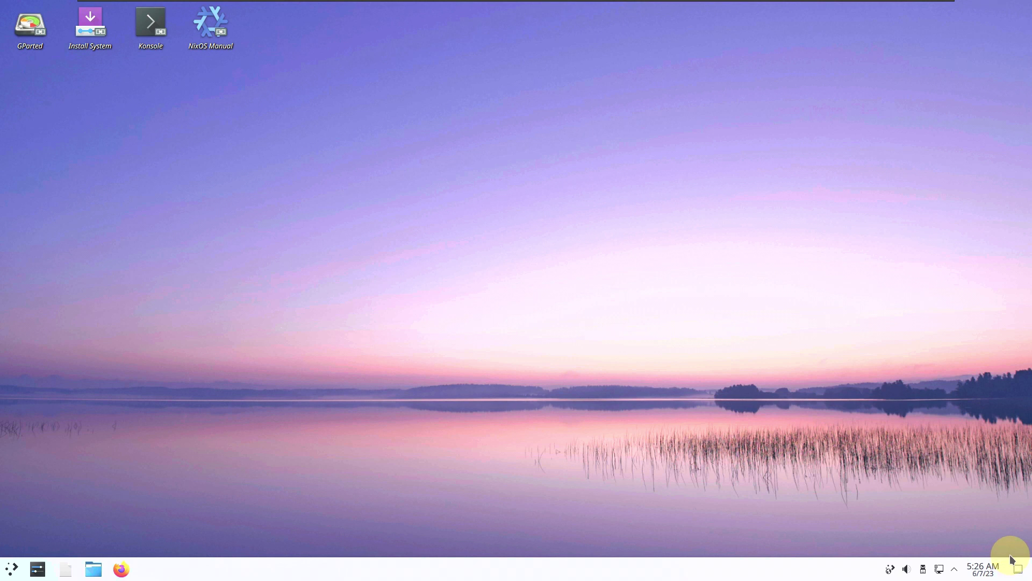
{"action": "left_click", "coordinate": [979, 567]}
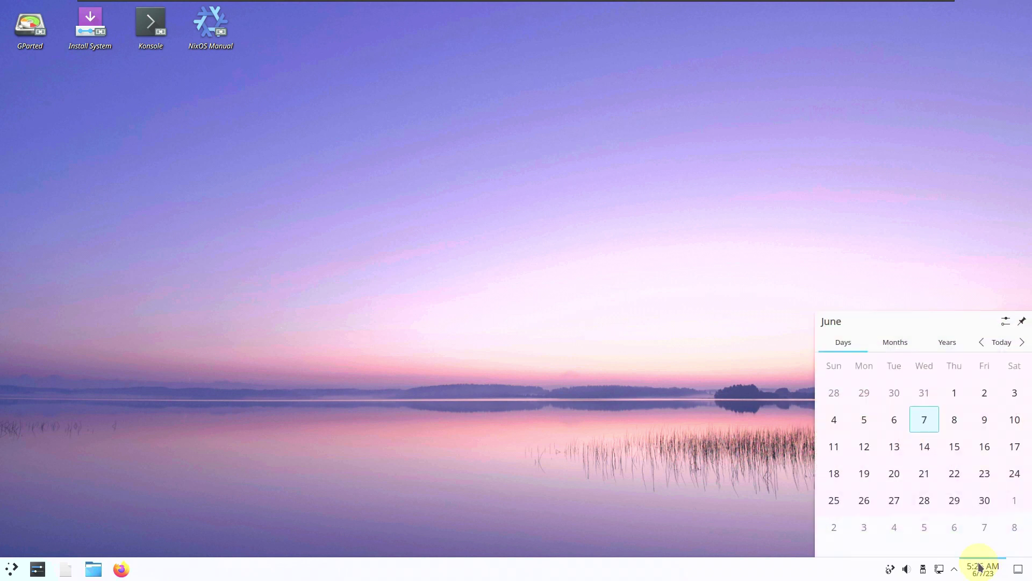
{"action": "left_click", "coordinate": [979, 567]}
{"action": "left_click", "coordinate": [955, 568]}
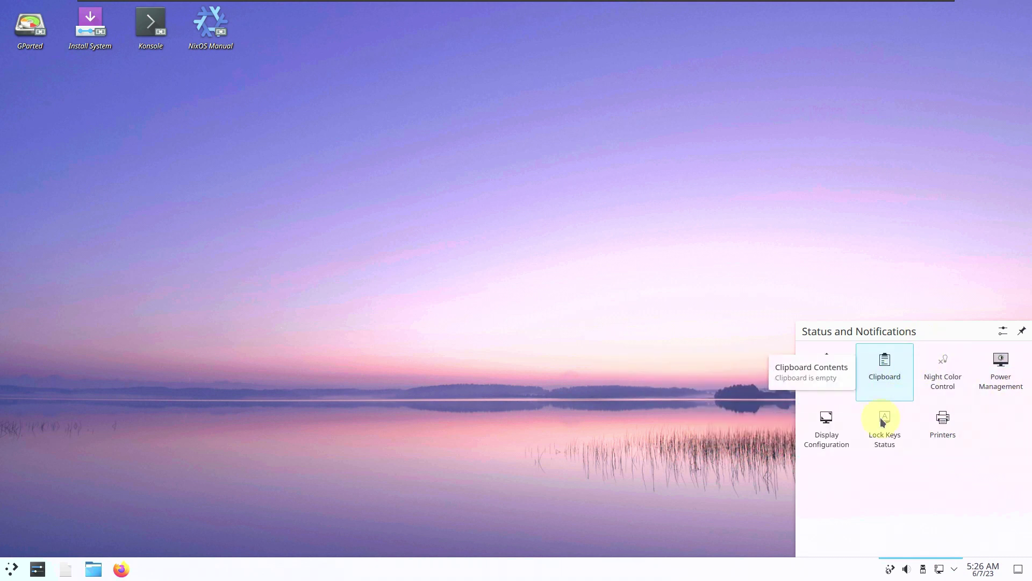
{"action": "left_click", "coordinate": [676, 446]}
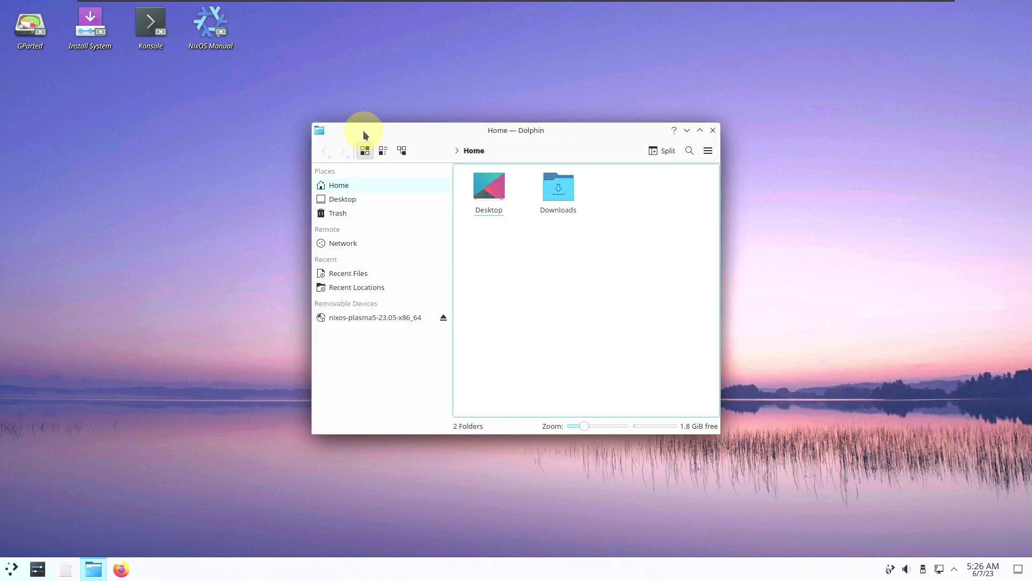
{"action": "left_click", "coordinate": [707, 146]}
{"action": "mouse_move", "coordinate": [768, 358]}
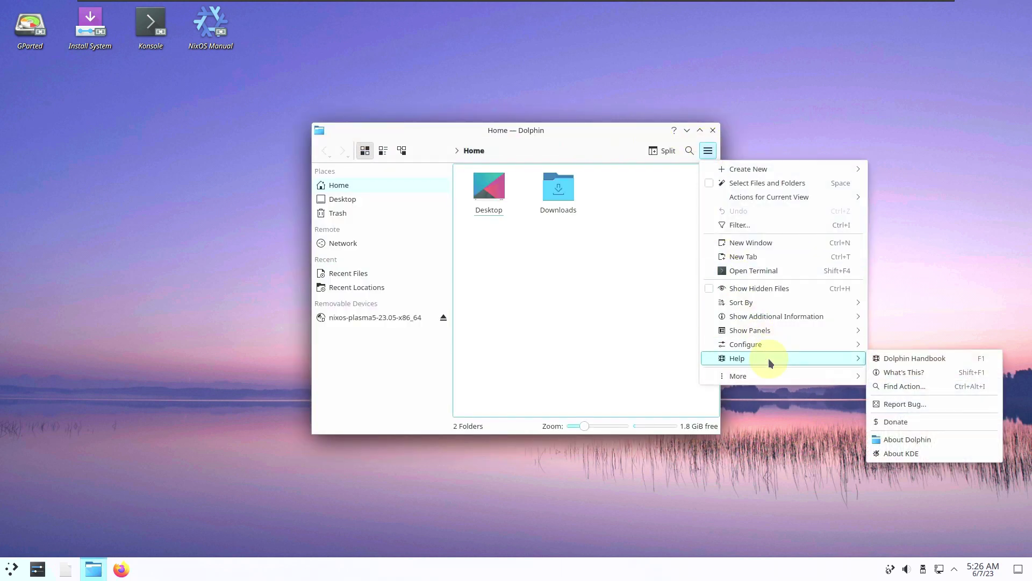
{"action": "left_click", "coordinate": [914, 439]}
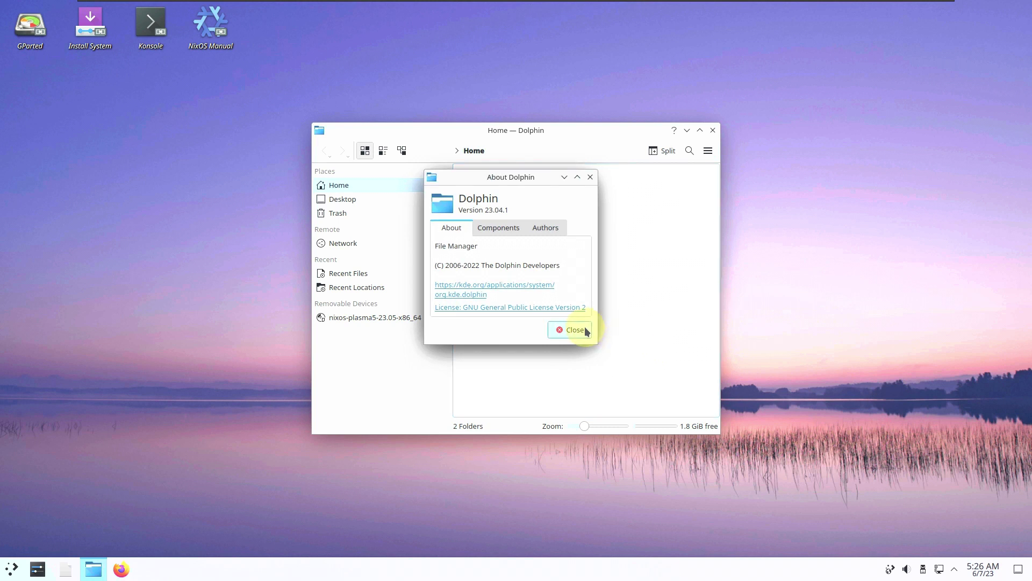
{"action": "left_click", "coordinate": [572, 330]}
{"action": "left_click", "coordinate": [713, 130]}
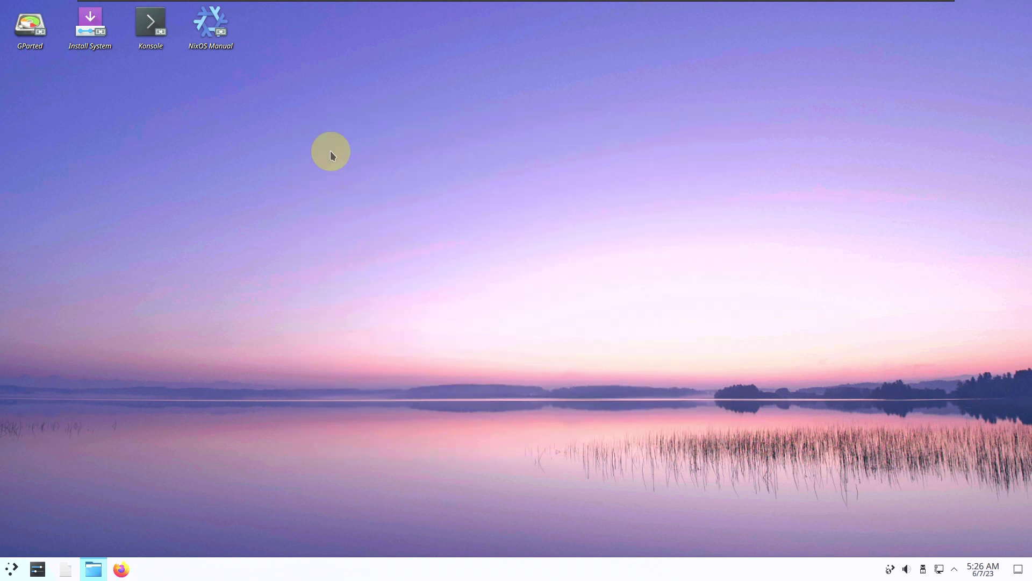
{"action": "right_click", "coordinate": [40, 35]}
{"action": "mouse_move", "coordinate": [66, 59]}
{"action": "left_click", "coordinate": [405, 214]}
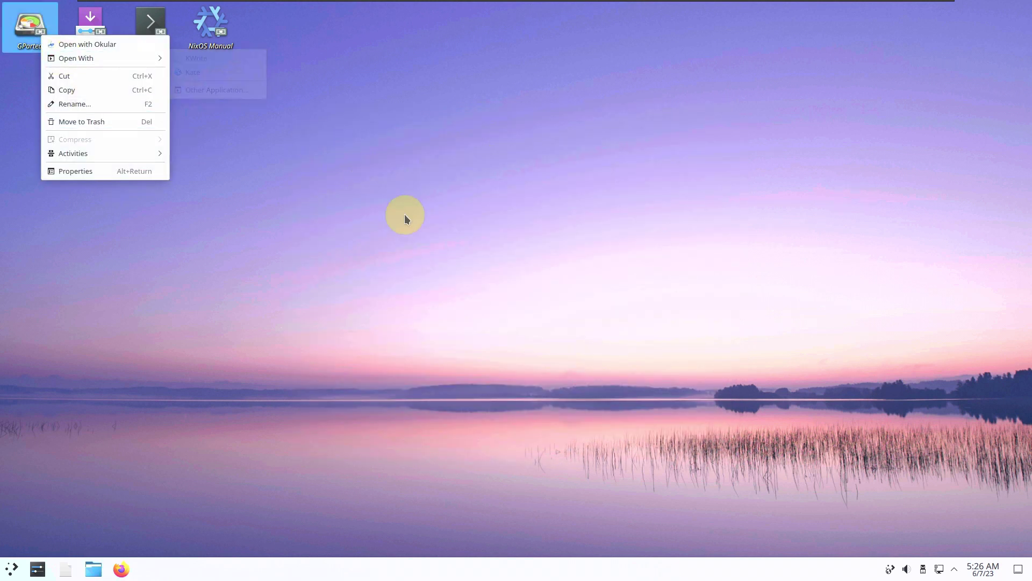
{"action": "double_click", "coordinate": [40, 37]}
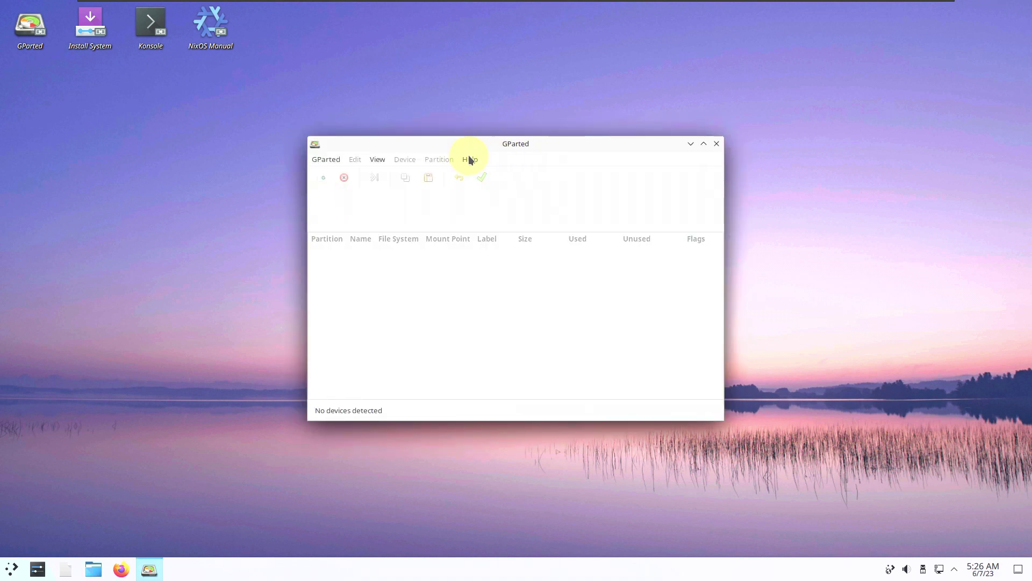
{"action": "left_click", "coordinate": [476, 163]}
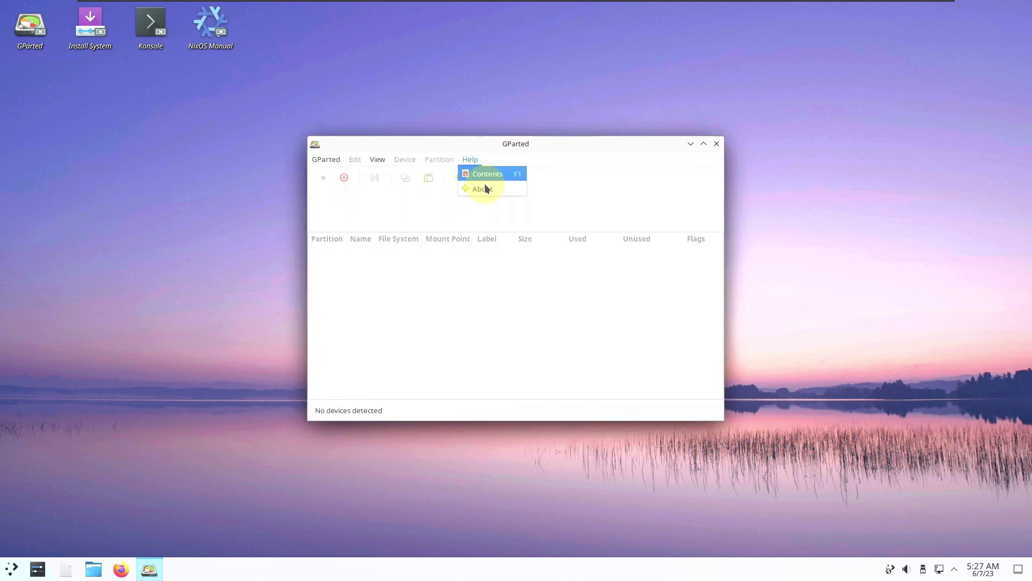
{"action": "left_click", "coordinate": [485, 184]}
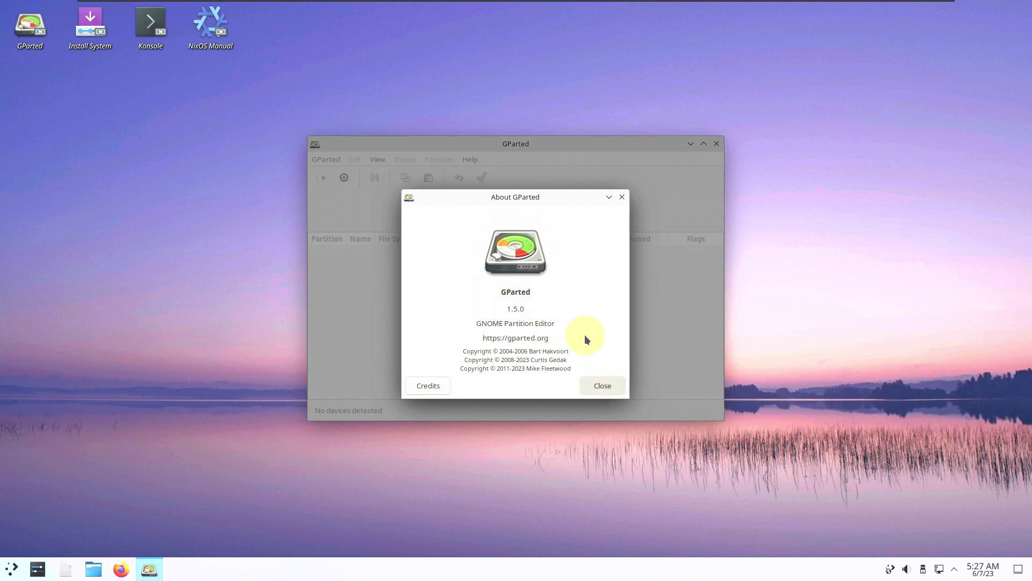
{"action": "left_click", "coordinate": [604, 387]}
{"action": "left_click", "coordinate": [715, 144]}
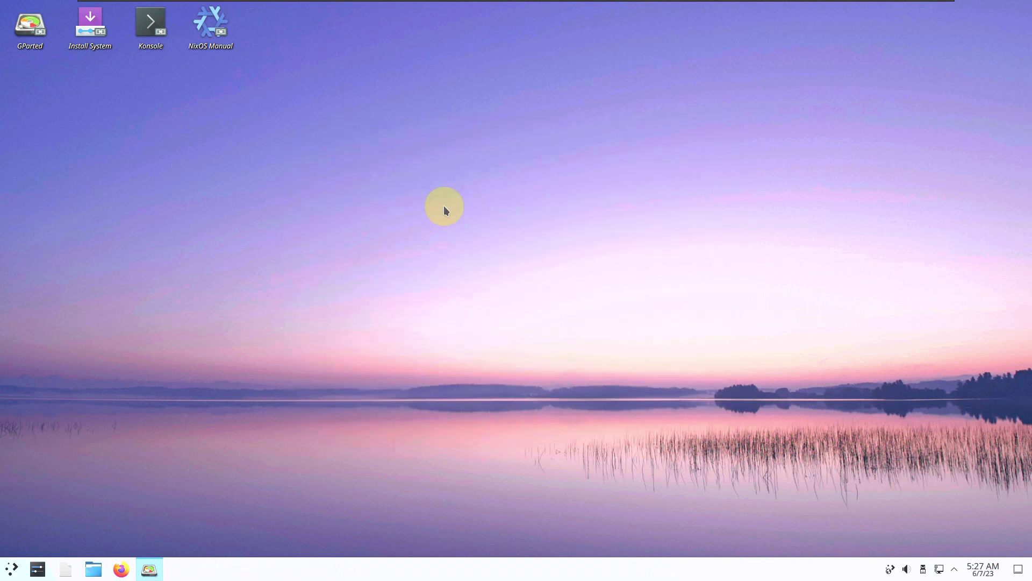
Launch System Monitor from All Applications in the Kickoff launcher.
{"action": "left_click", "coordinate": [13, 568]}
{"action": "mouse_move", "coordinate": [62, 336]}
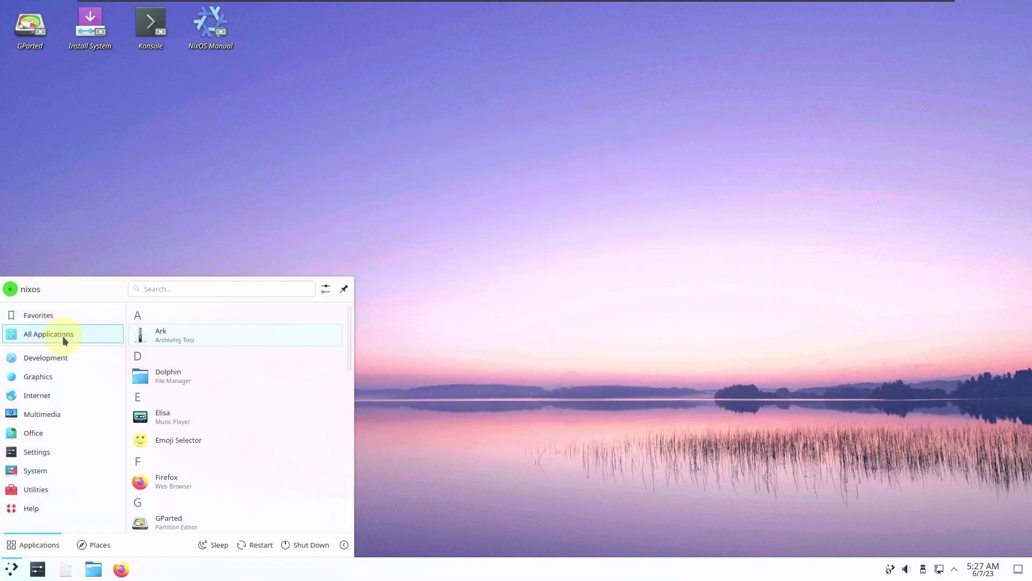
{"action": "scroll", "coordinate": [161, 376], "scroll_direction": "down", "scroll_amount": 1}
{"action": "scroll", "coordinate": [179, 388], "scroll_direction": "down", "scroll_amount": 7}
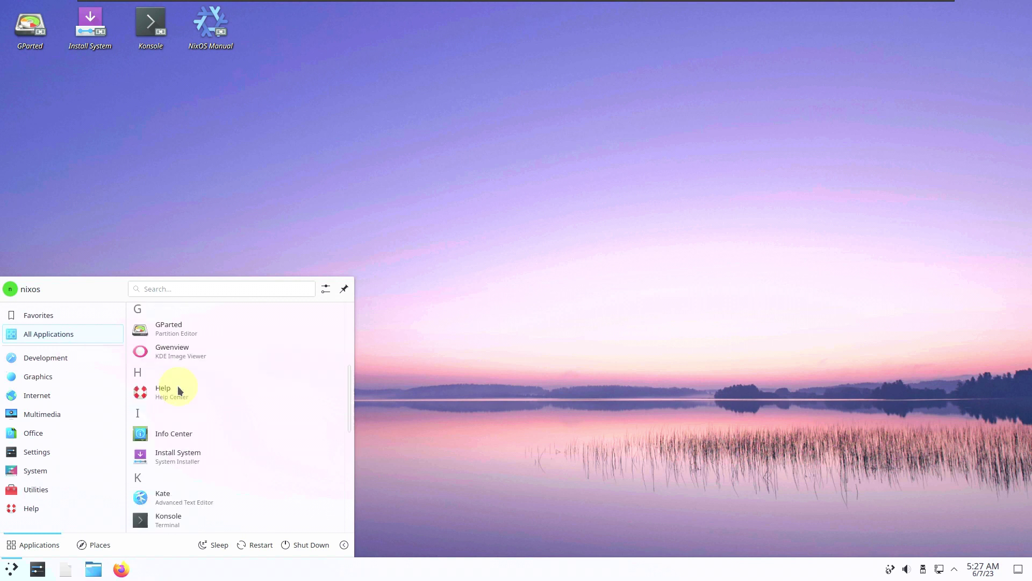
{"action": "scroll", "coordinate": [179, 389], "scroll_direction": "down", "scroll_amount": 4}
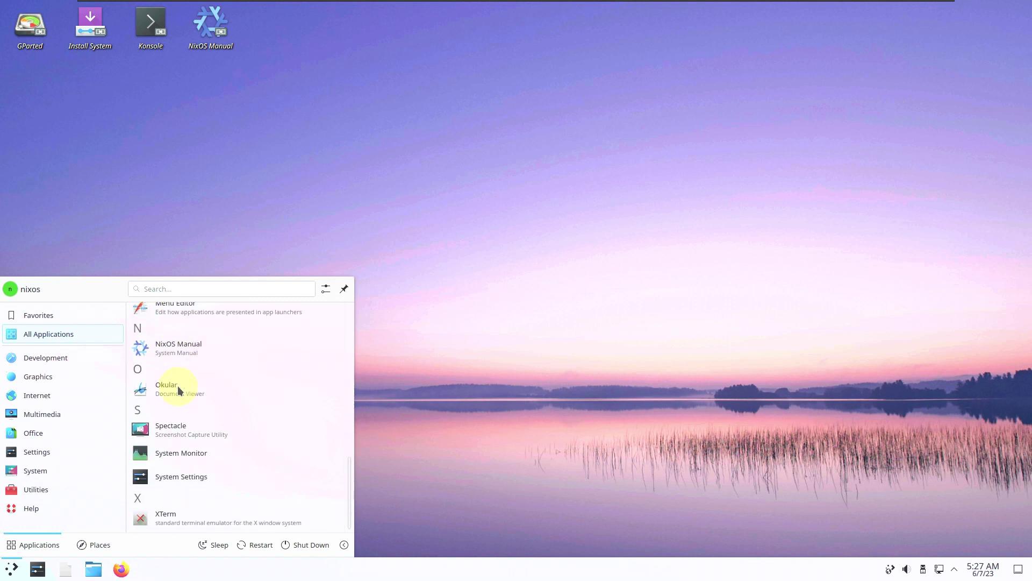
{"action": "left_click", "coordinate": [174, 457]}
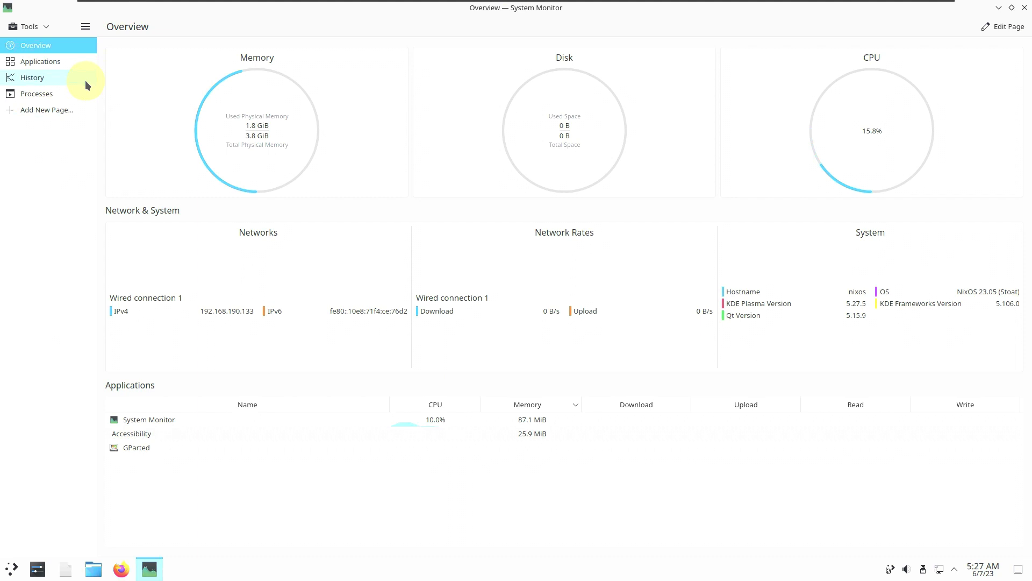
Start the Elisa music player from the application launcher.
{"action": "left_click", "coordinate": [12, 568]}
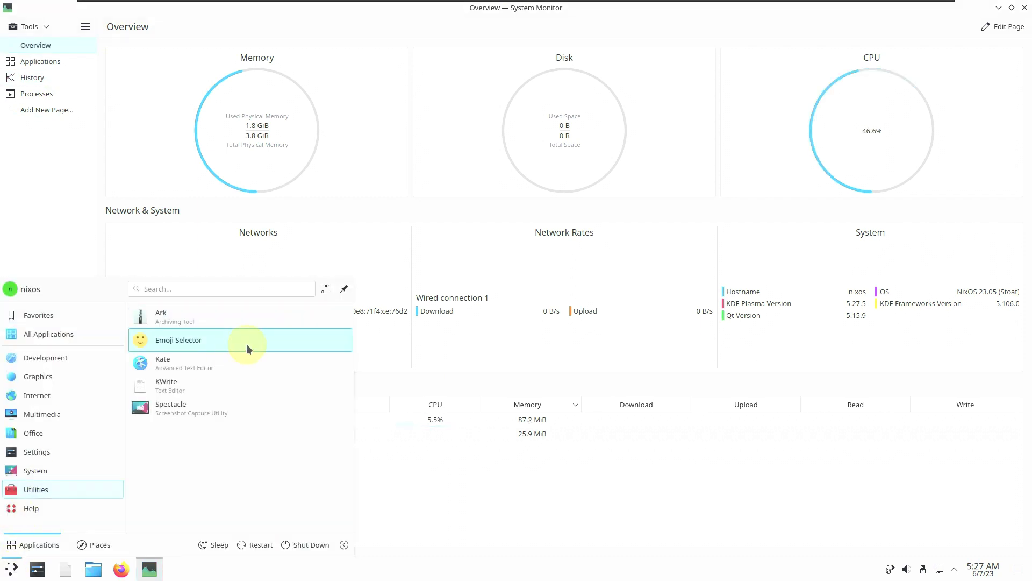
{"action": "mouse_move", "coordinate": [89, 346]}
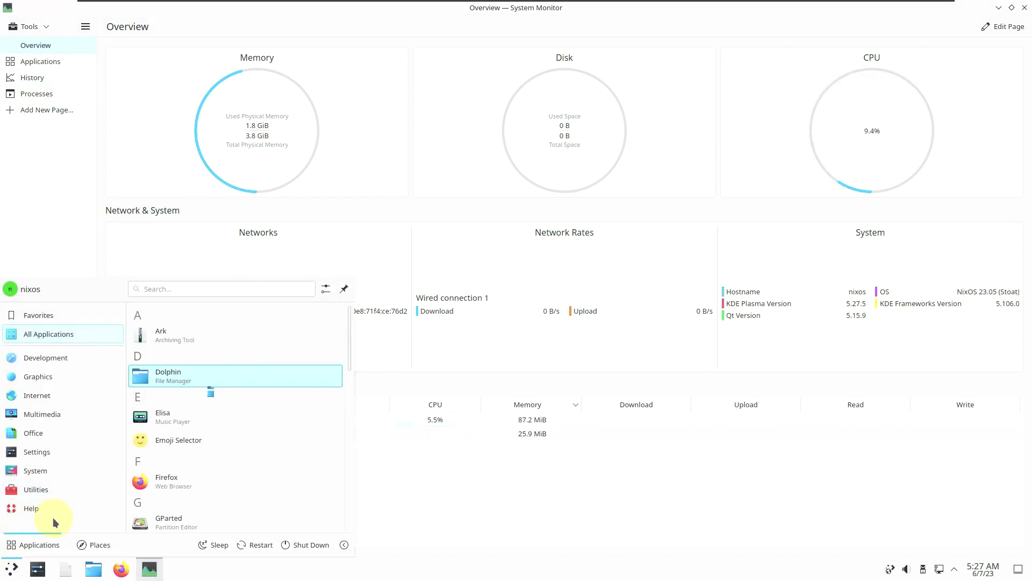
{"action": "left_click", "coordinate": [12, 569]}
{"action": "left_click", "coordinate": [12, 568]}
{"action": "mouse_move", "coordinate": [20, 379]}
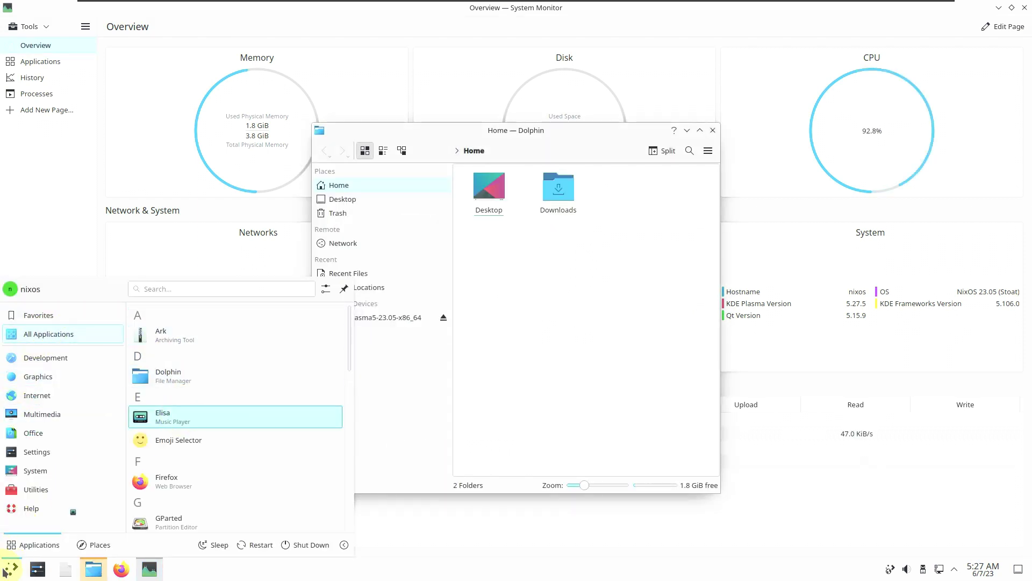
{"action": "left_click", "coordinate": [181, 420]}
Start the Gwenview image viewer.
{"action": "left_click", "coordinate": [9, 570]}
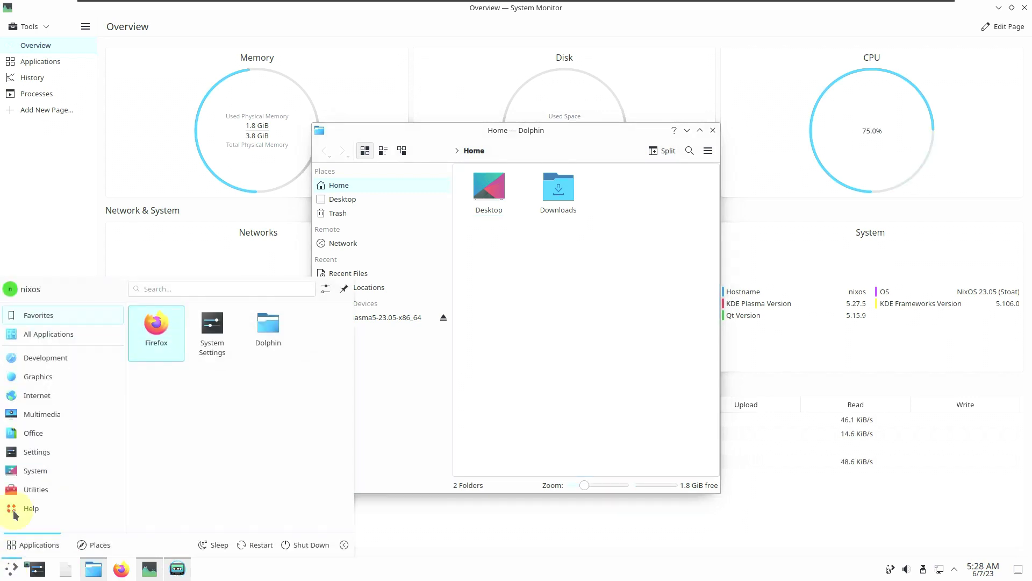
{"action": "mouse_move", "coordinate": [41, 333]}
{"action": "scroll", "coordinate": [211, 410], "scroll_direction": "down", "scroll_amount": 3}
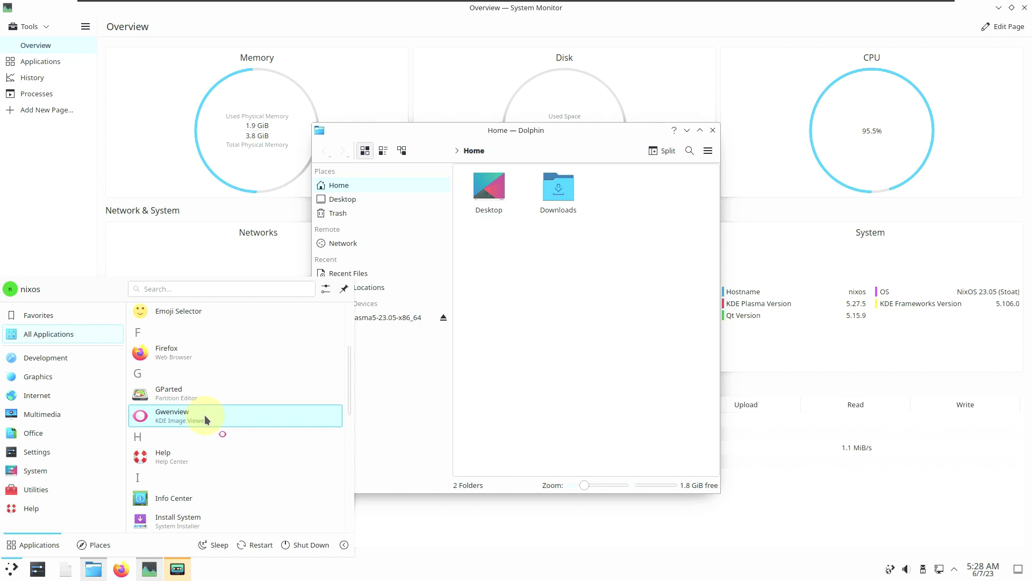
{"action": "left_click", "coordinate": [204, 414]}
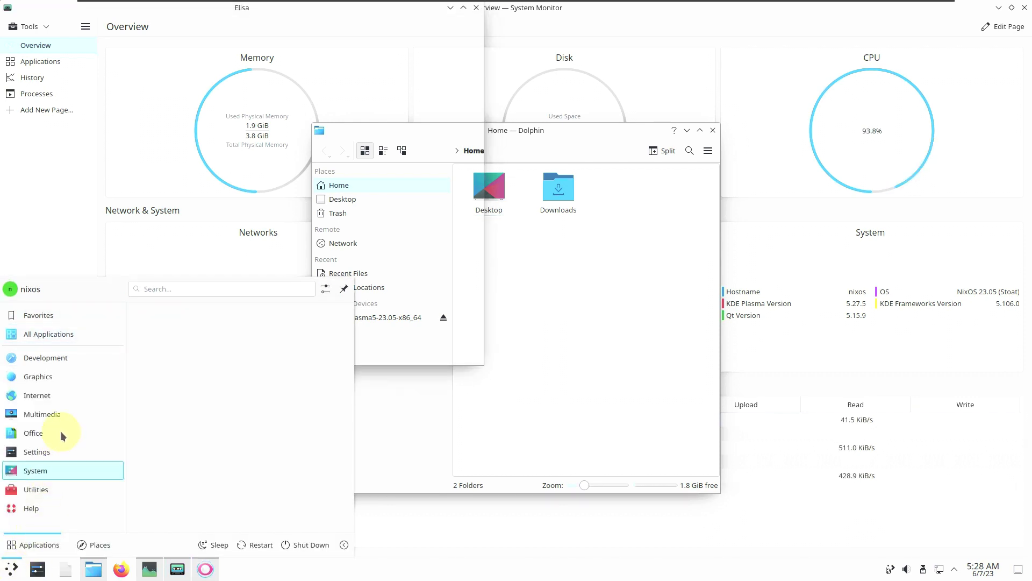
Start the Kate text editor from the Utilities applications.
{"action": "scroll", "coordinate": [177, 371], "scroll_direction": "down", "scroll_amount": 1}
{"action": "scroll", "coordinate": [184, 391], "scroll_direction": "down", "scroll_amount": 2}
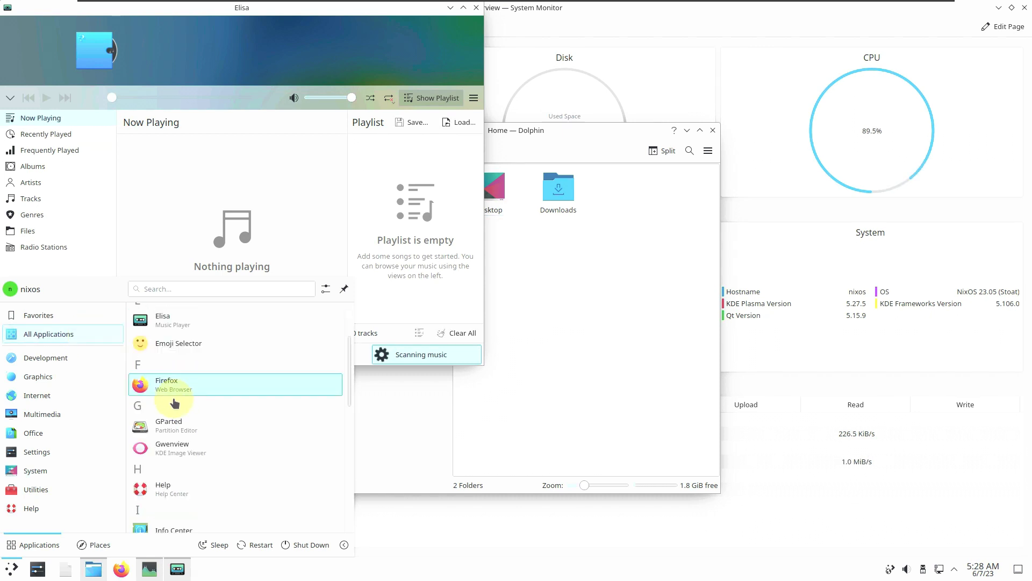
{"action": "scroll", "coordinate": [171, 422], "scroll_direction": "down", "scroll_amount": 5}
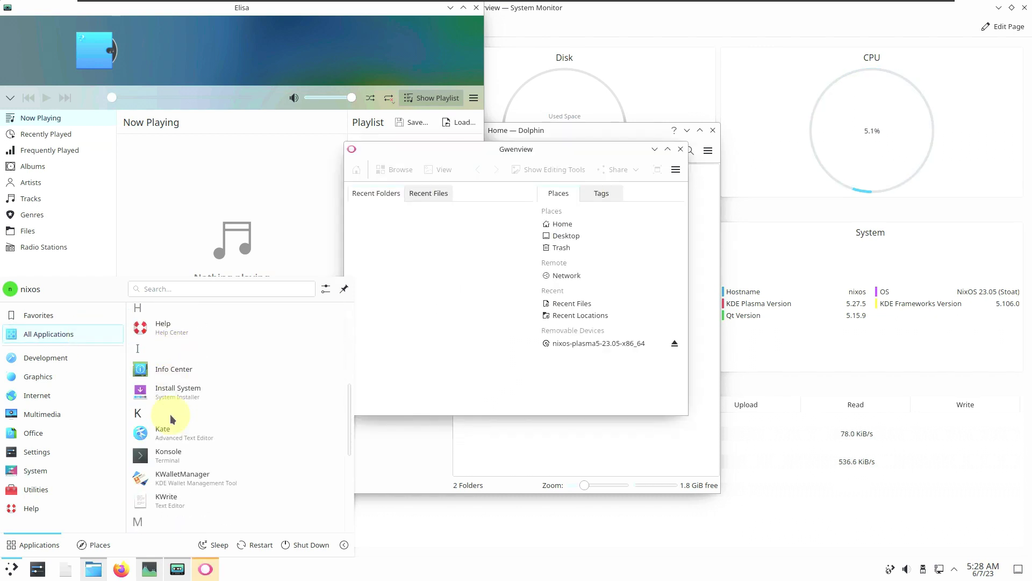
{"action": "left_click", "coordinate": [171, 429]}
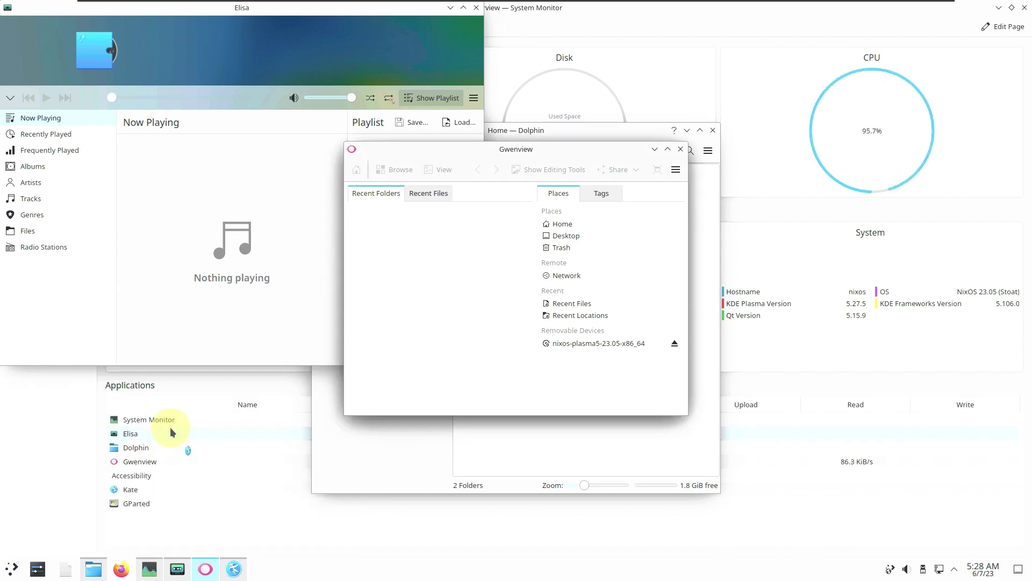
{"action": "left_click", "coordinate": [14, 569]}
{"action": "left_click", "coordinate": [63, 489]}
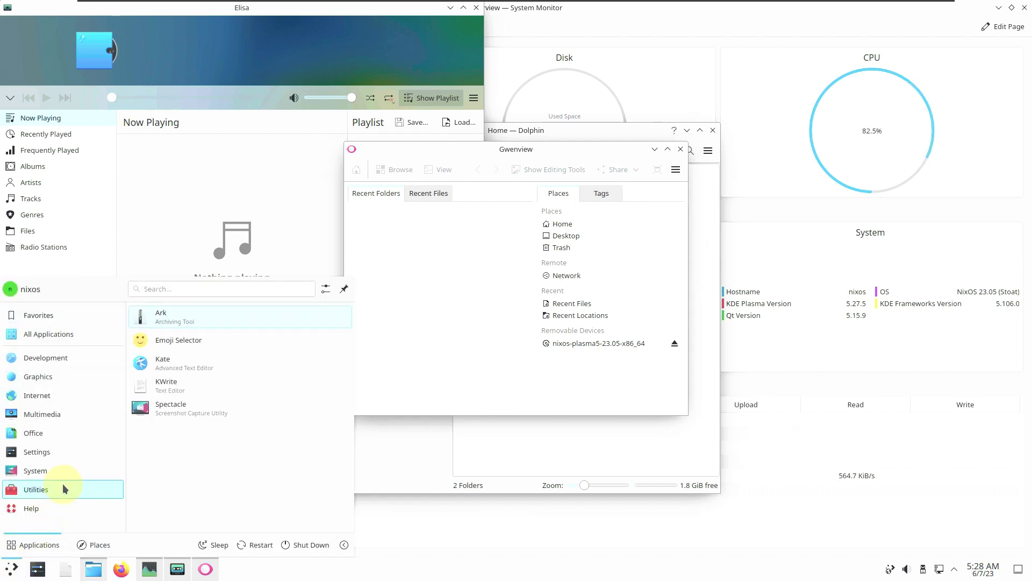
{"action": "key", "text": "Down"}
{"action": "key", "text": "Down"}
{"action": "key", "text": "Return"}
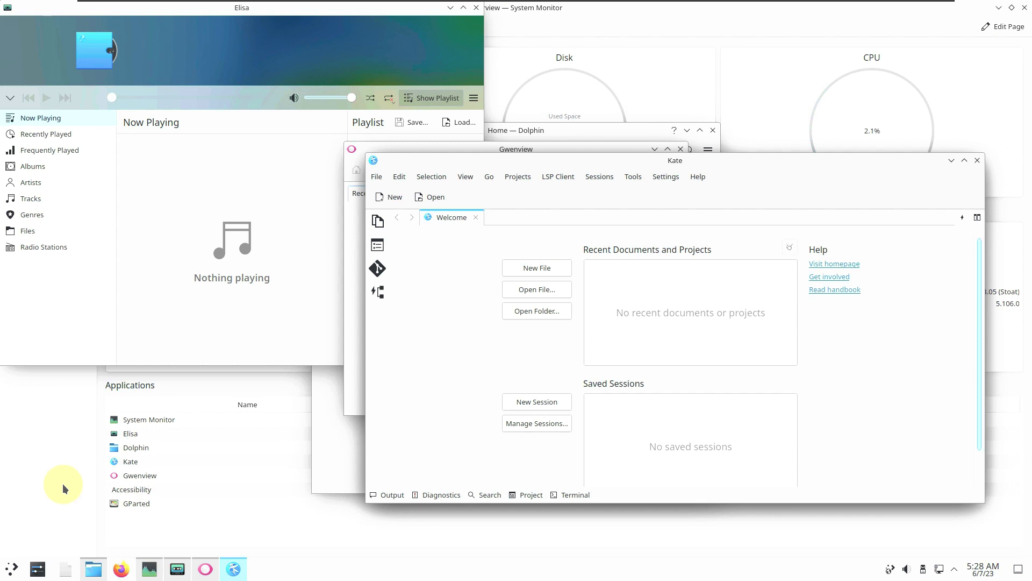
Start KWrite from the Utilities applications.
{"action": "left_click", "coordinate": [12, 568]}
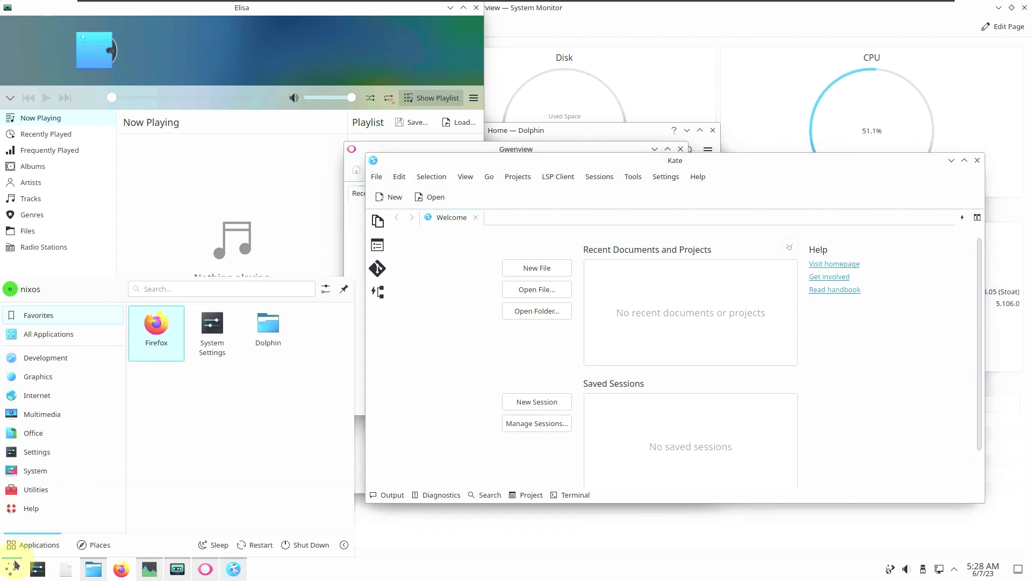
{"action": "left_click", "coordinate": [52, 491]}
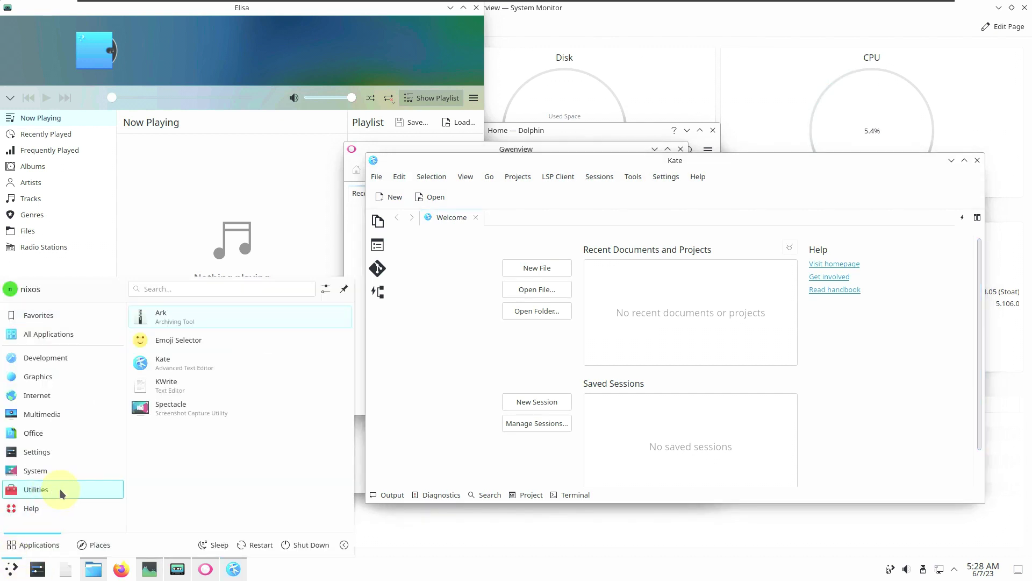
{"action": "left_click", "coordinate": [190, 390]}
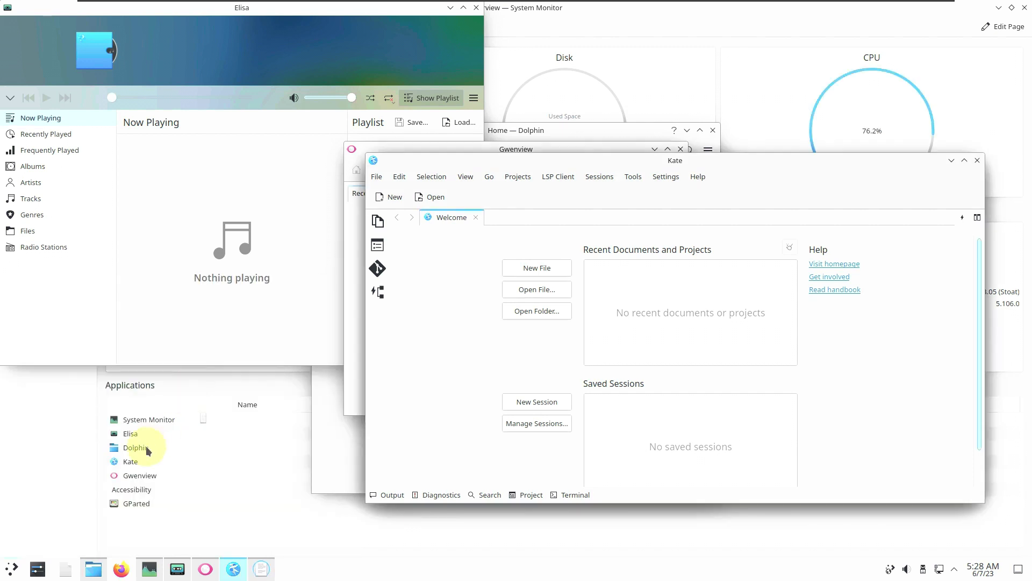
Start the Okular document viewer from the launcher.
{"action": "left_click", "coordinate": [11, 566]}
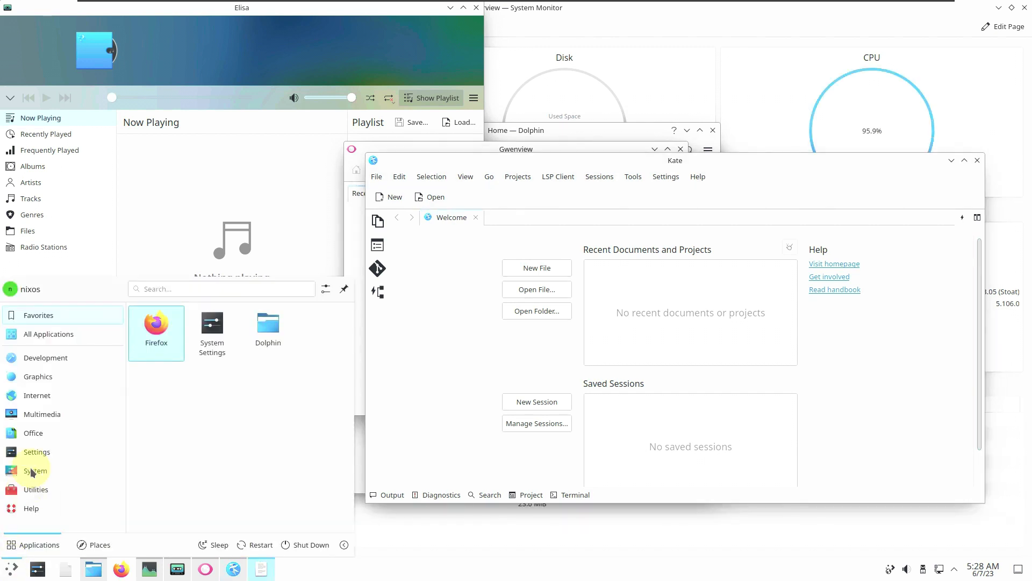
{"action": "left_click", "coordinate": [11, 566]}
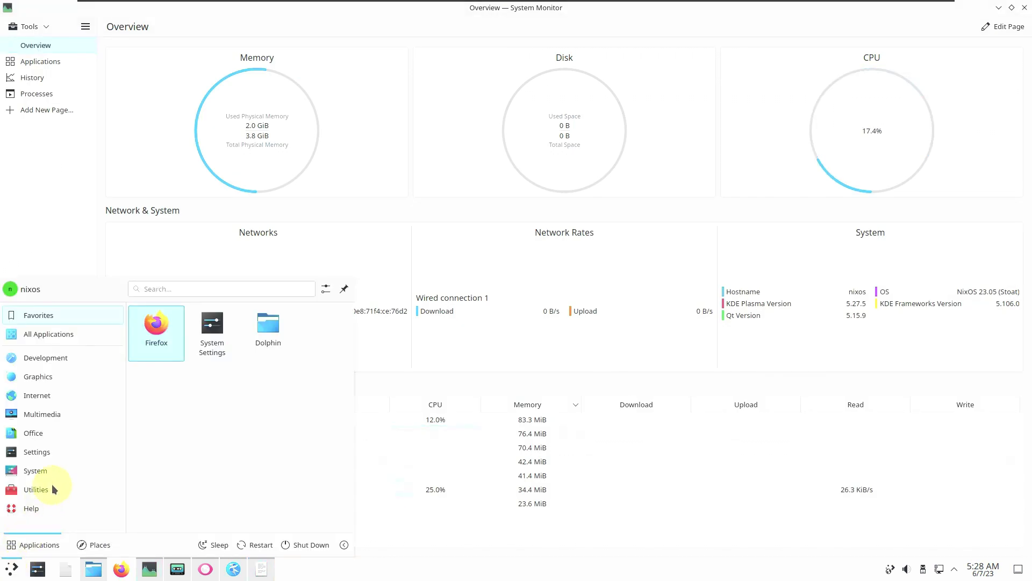
{"action": "left_click", "coordinate": [38, 470]}
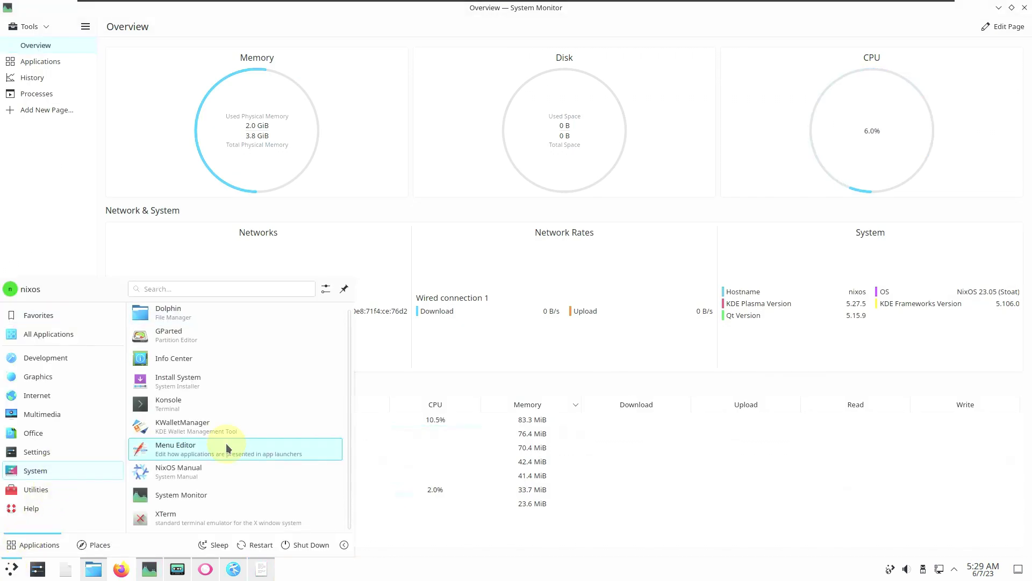
{"action": "mouse_move", "coordinate": [58, 434]}
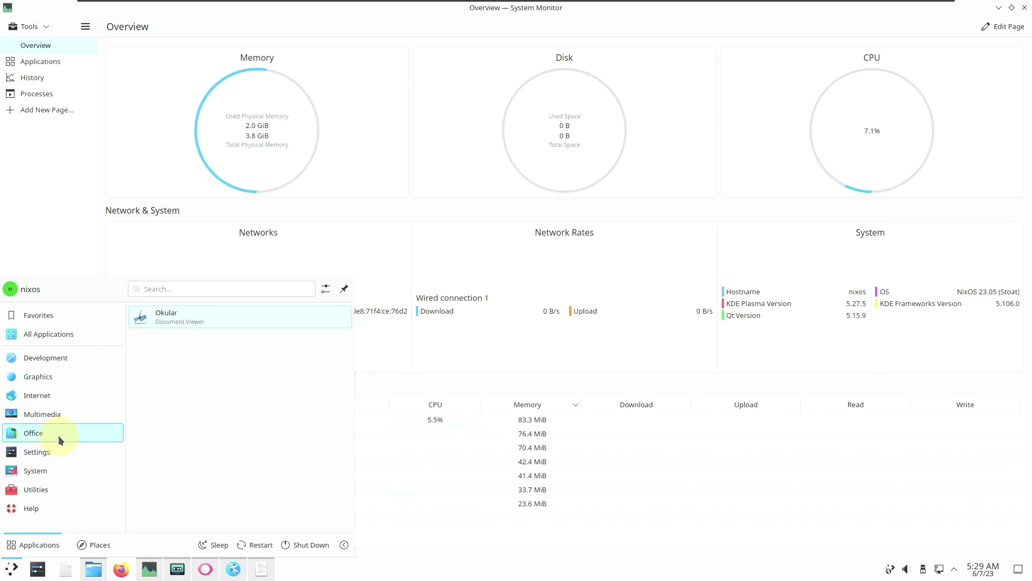
{"action": "left_click", "coordinate": [231, 322]}
Bring System Monitor to the front to see the running apps.
{"action": "left_click", "coordinate": [11, 568]}
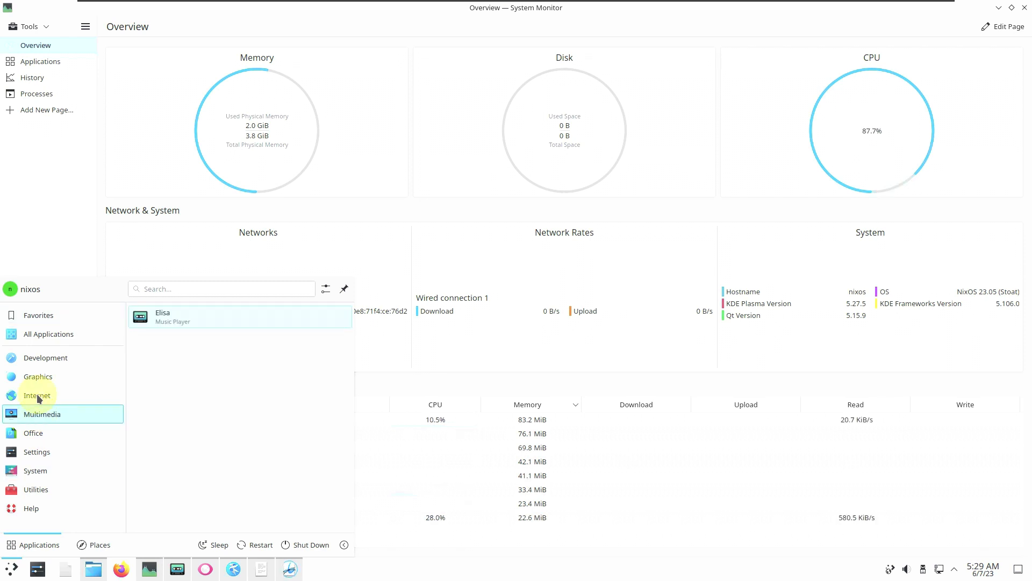
{"action": "mouse_move", "coordinate": [39, 382]}
{"action": "mouse_move", "coordinate": [46, 358]}
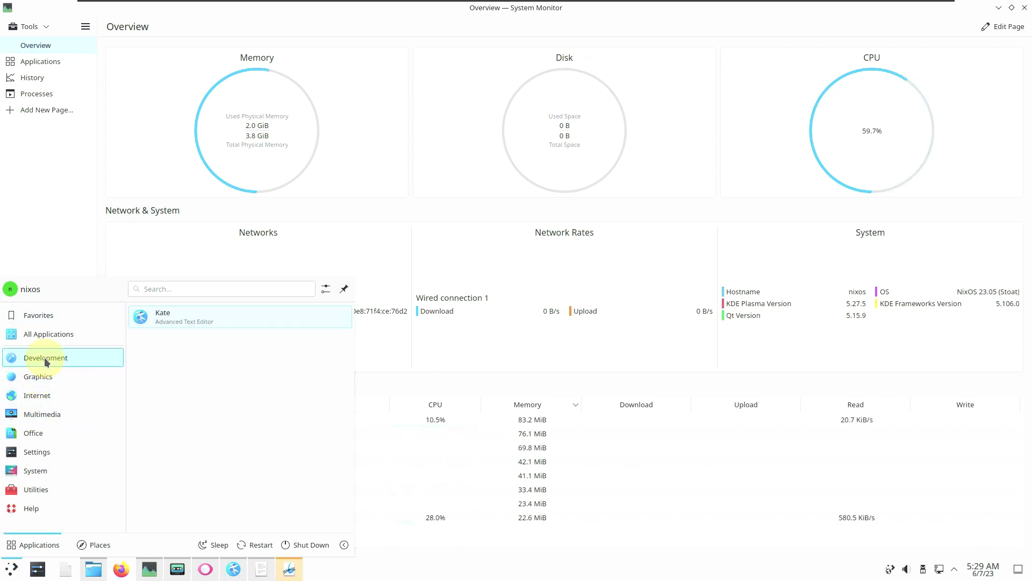
{"action": "left_click", "coordinate": [72, 196]}
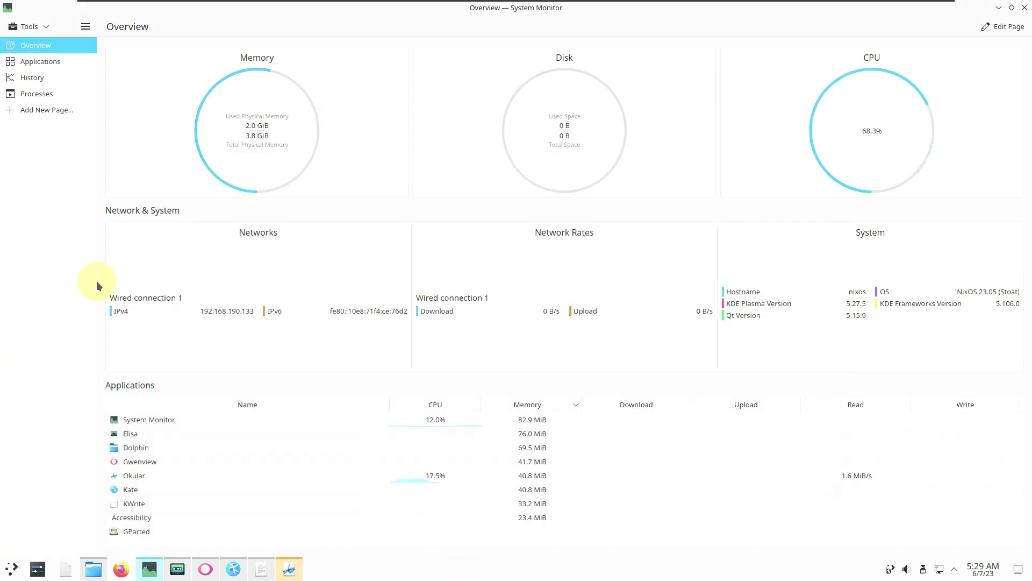
Check Okular's version 23.04.1 in About Okular, then close Okular.
{"action": "left_click", "coordinate": [288, 568]}
{"action": "left_click", "coordinate": [425, 107]}
{"action": "left_click", "coordinate": [430, 221]}
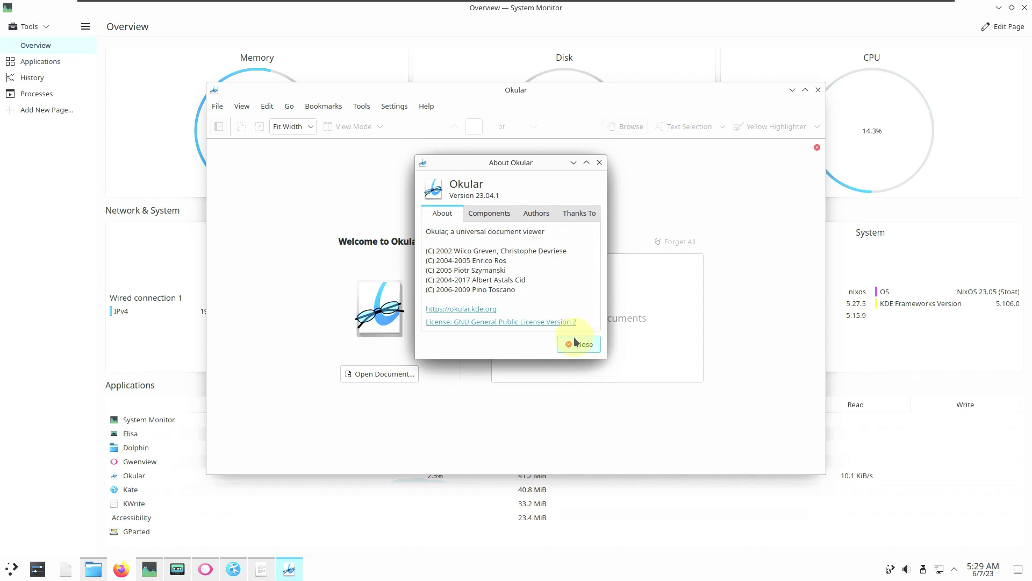
{"action": "left_click", "coordinate": [575, 343]}
{"action": "left_click", "coordinate": [818, 89]}
Check KWrite's version 23.04.1 in About KWrite, then close KWrite.
{"action": "left_click", "coordinate": [262, 567]}
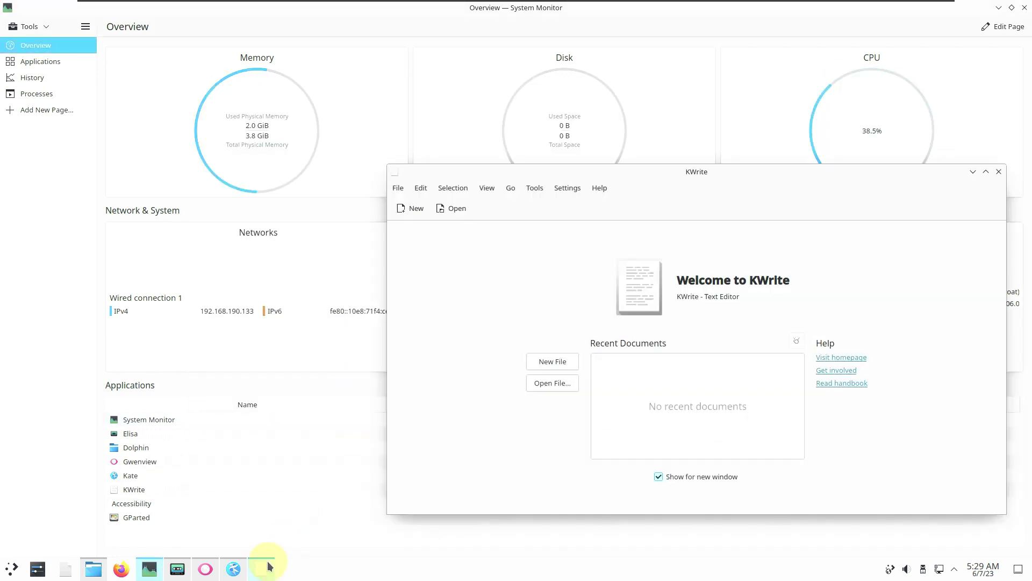
{"action": "left_click", "coordinate": [600, 188]}
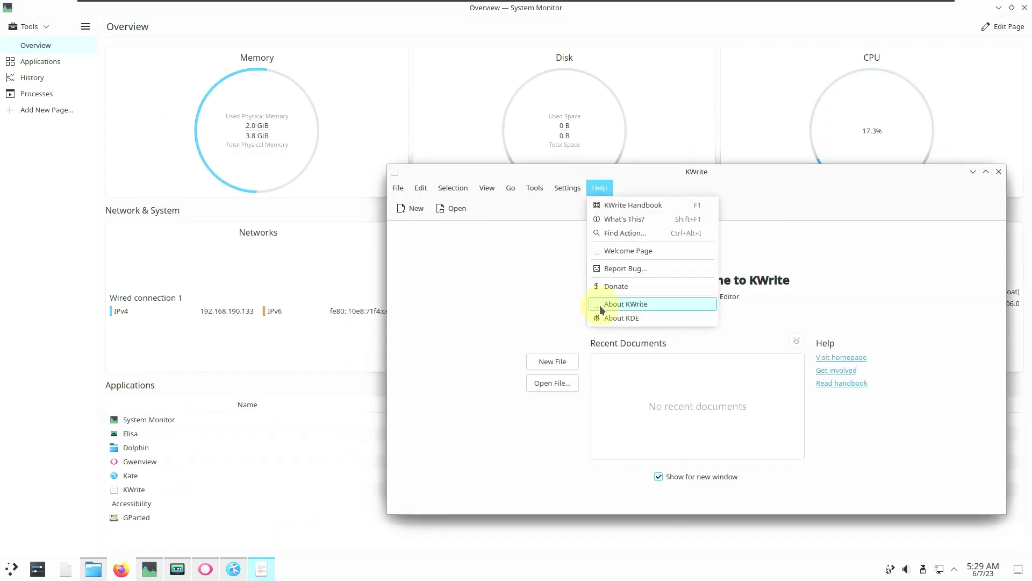
{"action": "left_click", "coordinate": [601, 304]}
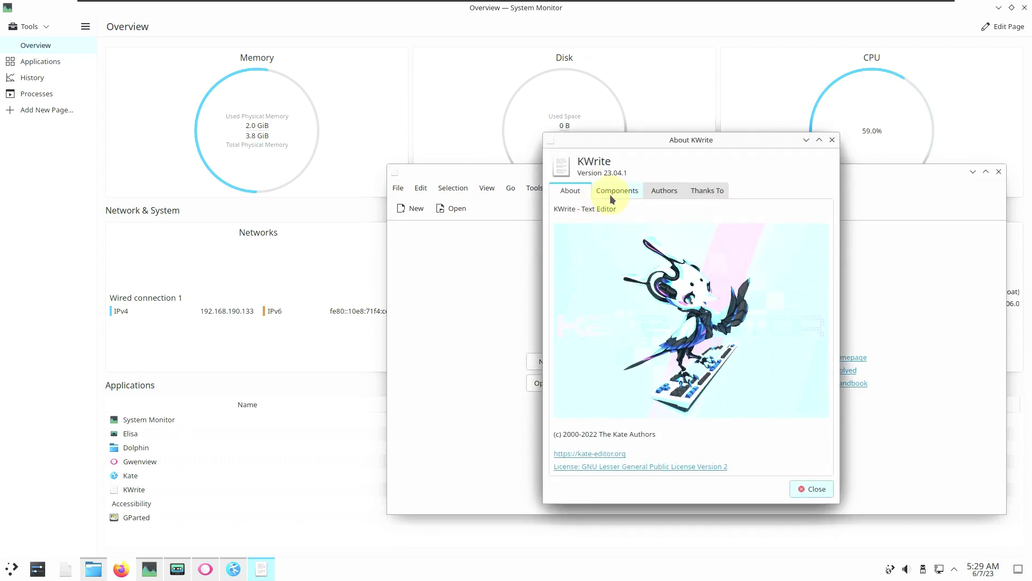
{"action": "left_click", "coordinate": [832, 140]}
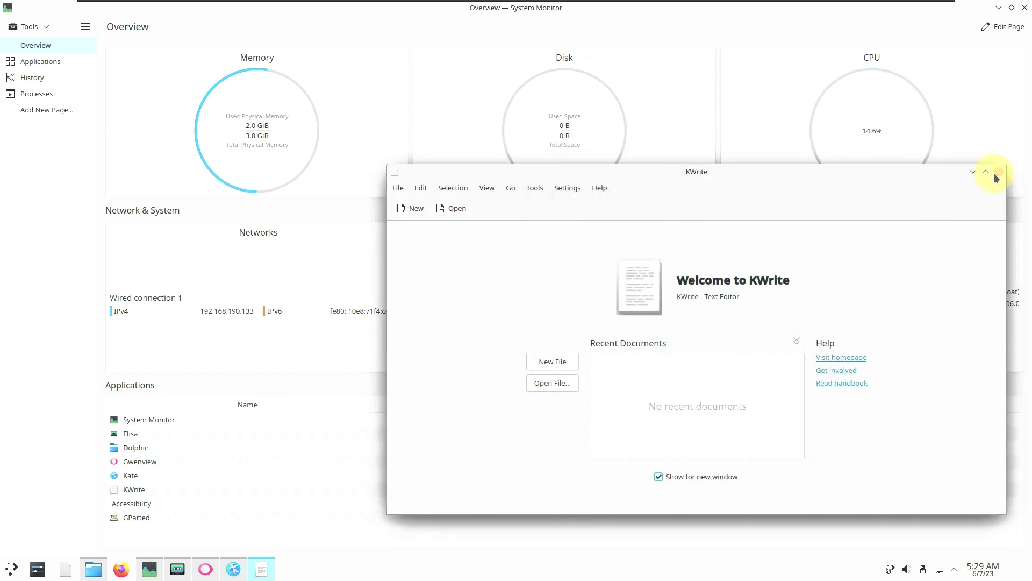
{"action": "left_click", "coordinate": [998, 172]}
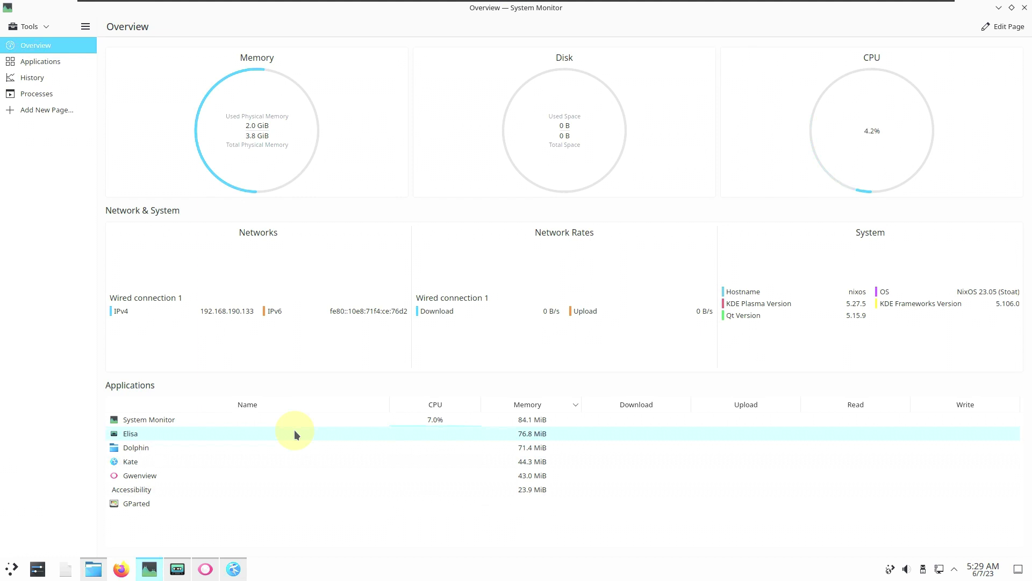
View Kate's About dialog showing version 23.04.1, then close it.
{"action": "left_click", "coordinate": [235, 565]}
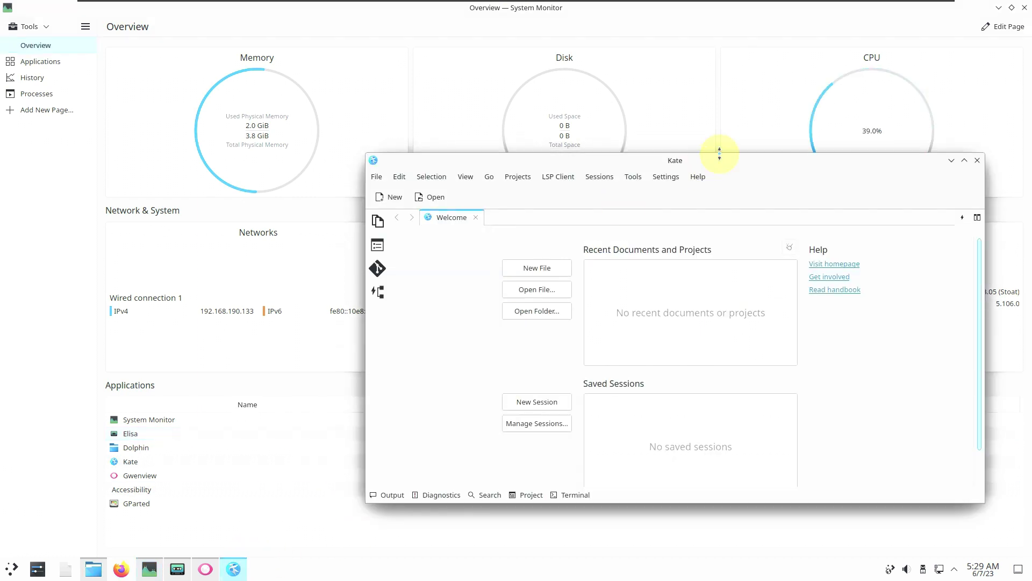
{"action": "left_click", "coordinate": [698, 176]}
{"action": "left_click", "coordinate": [704, 291]}
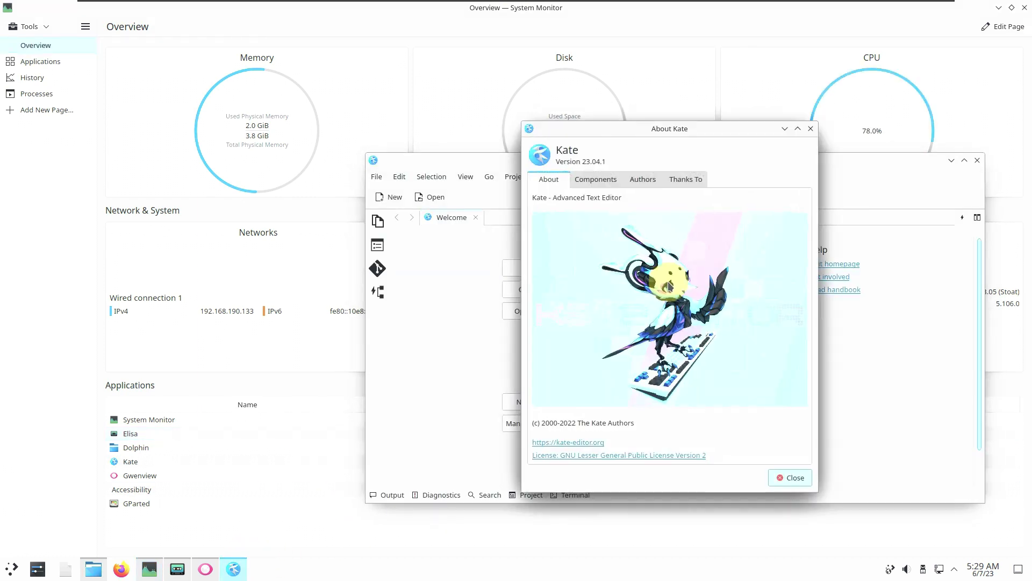
{"action": "left_click", "coordinate": [810, 130]}
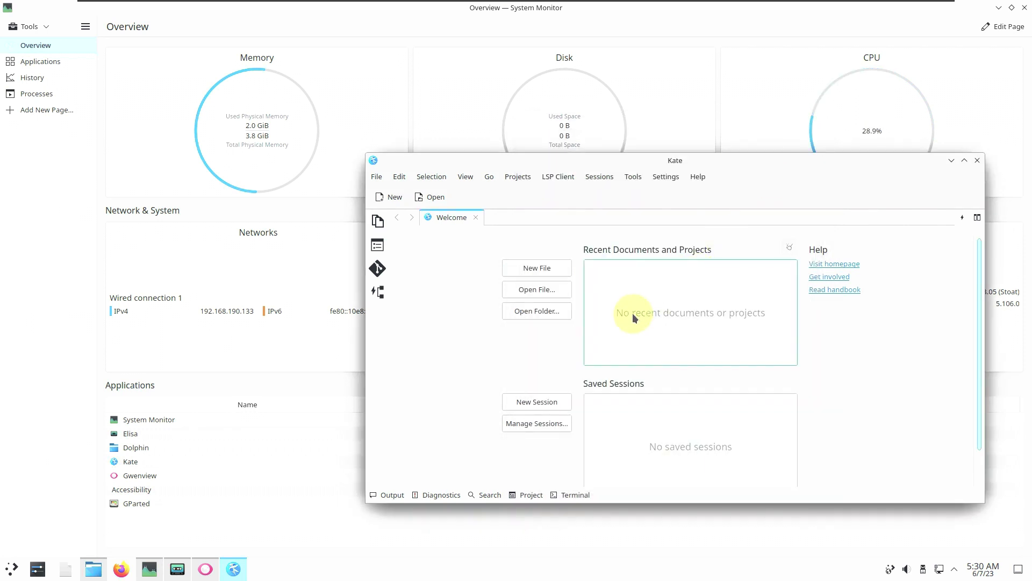
Type youtube.com/9to5linux in a new document, then close Kate discarding the text.
{"action": "left_click", "coordinate": [396, 198]}
{"action": "type", "text": "yout"}
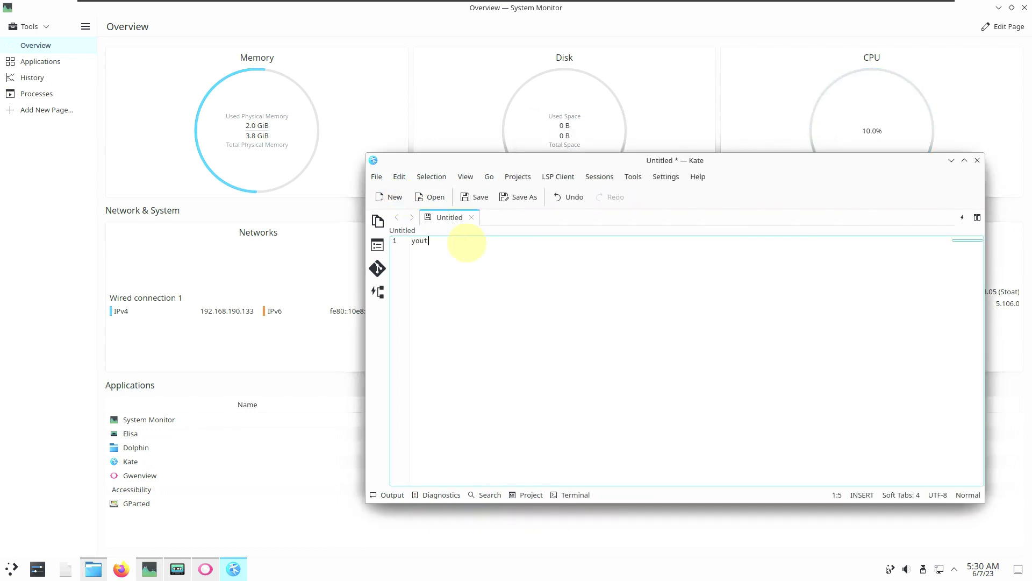
{"action": "type", "text": "ube.com/9to5linux"}
{"action": "left_click_drag", "start_coordinate": [587, 254], "coordinate": [355, 221]}
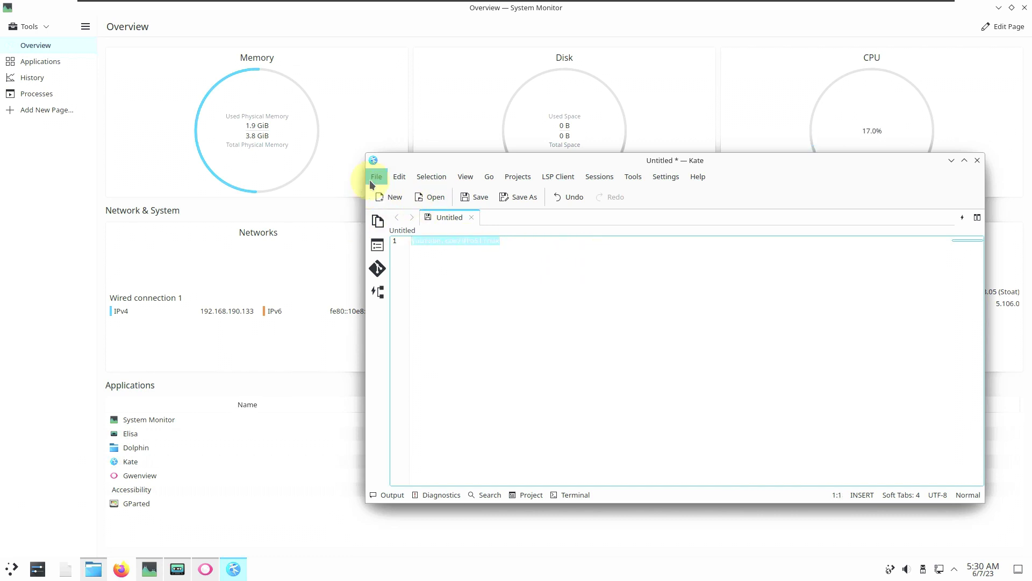
{"action": "left_click", "coordinate": [391, 478]}
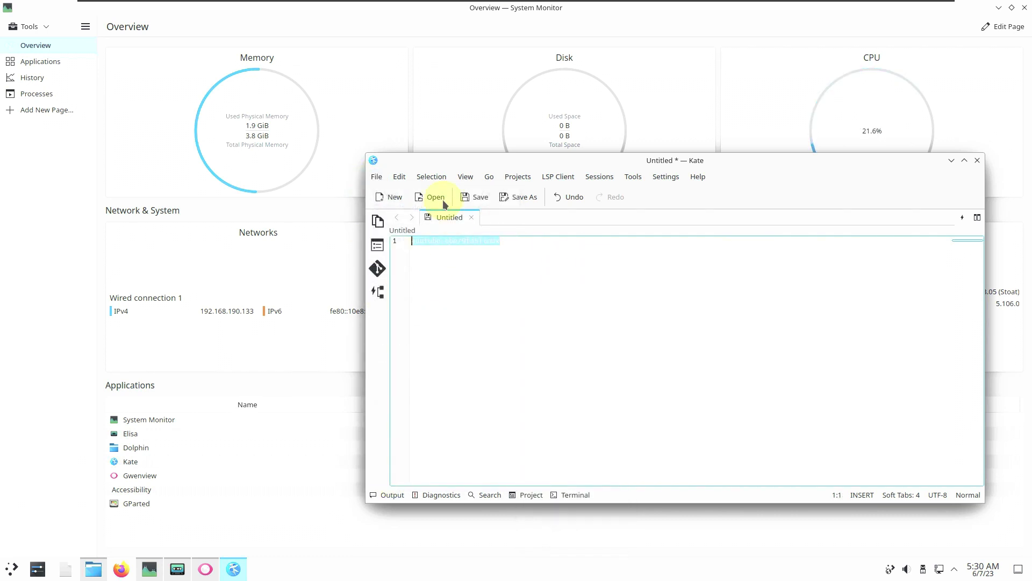
{"action": "left_click", "coordinate": [972, 161]}
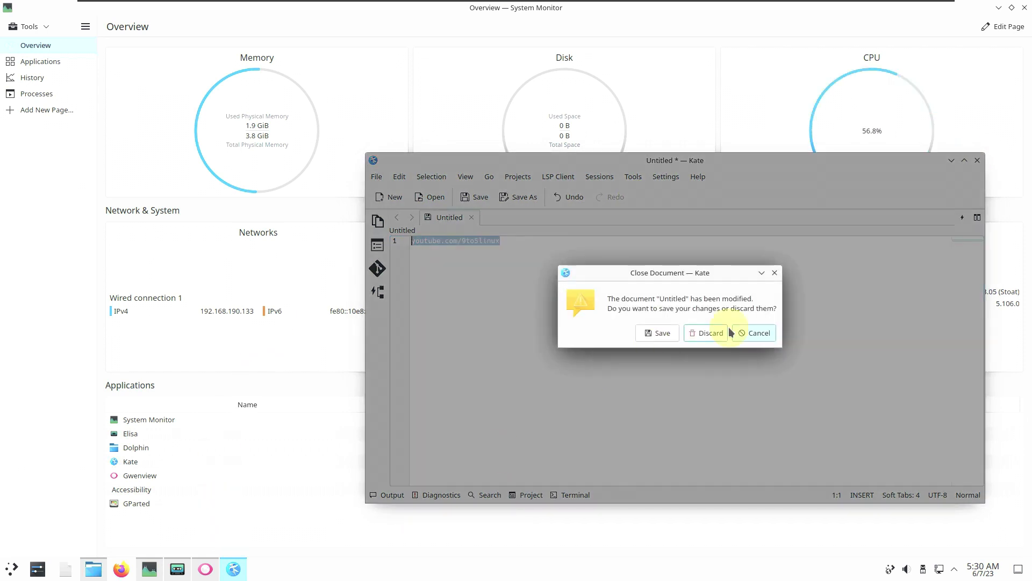
{"action": "left_click", "coordinate": [722, 333]}
{"action": "left_click", "coordinate": [178, 568]}
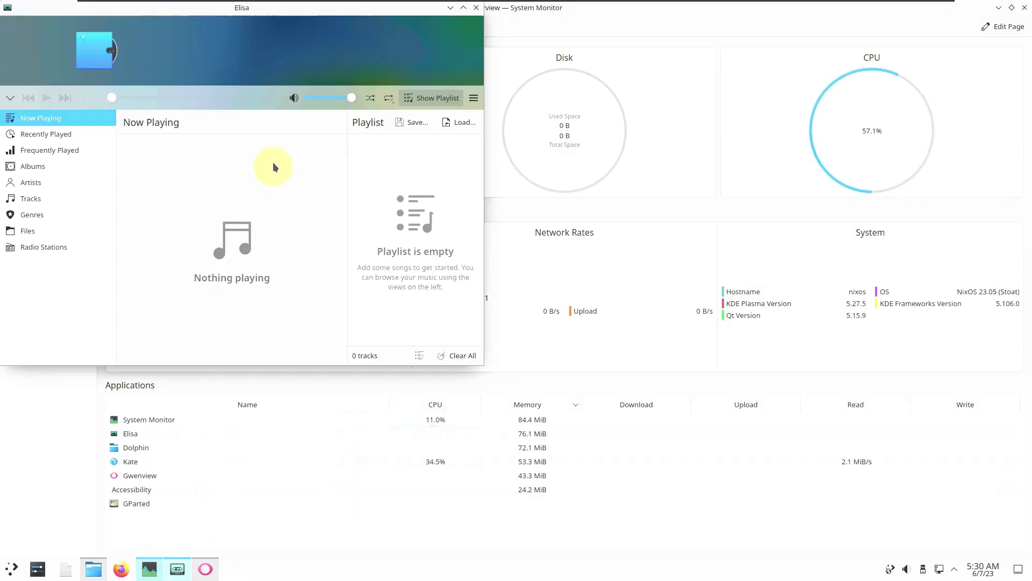
Check Elisa's About page (version 23.04.1), then close Elisa.
{"action": "left_click", "coordinate": [474, 98]}
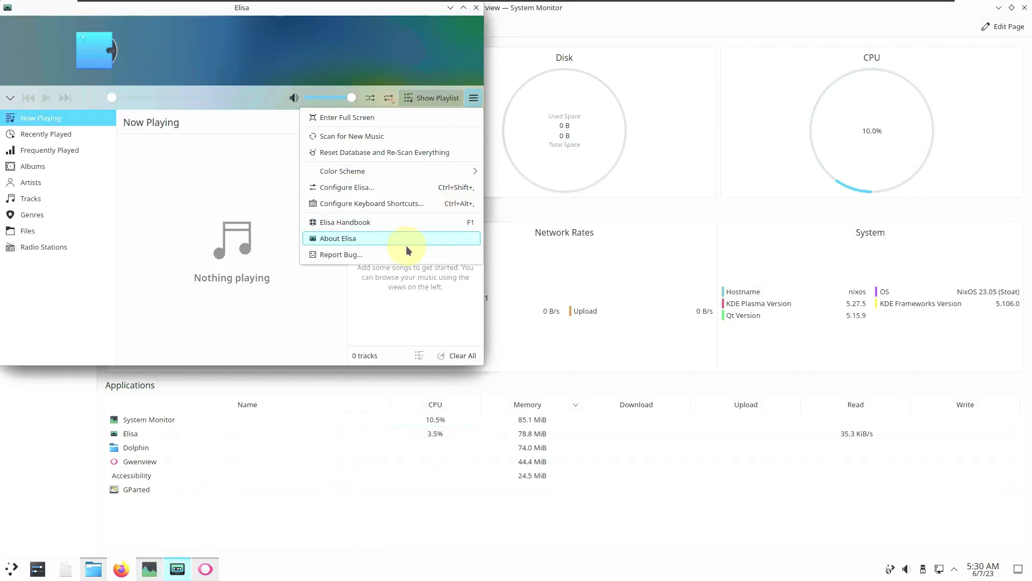
{"action": "left_click", "coordinate": [407, 247]}
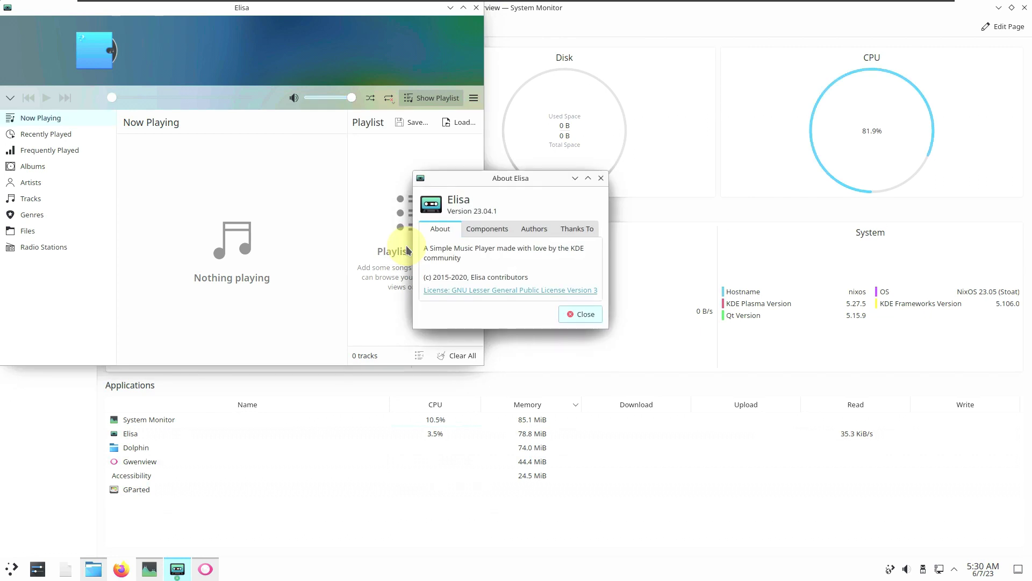
{"action": "left_click", "coordinate": [576, 314]}
{"action": "left_click", "coordinate": [476, 8]}
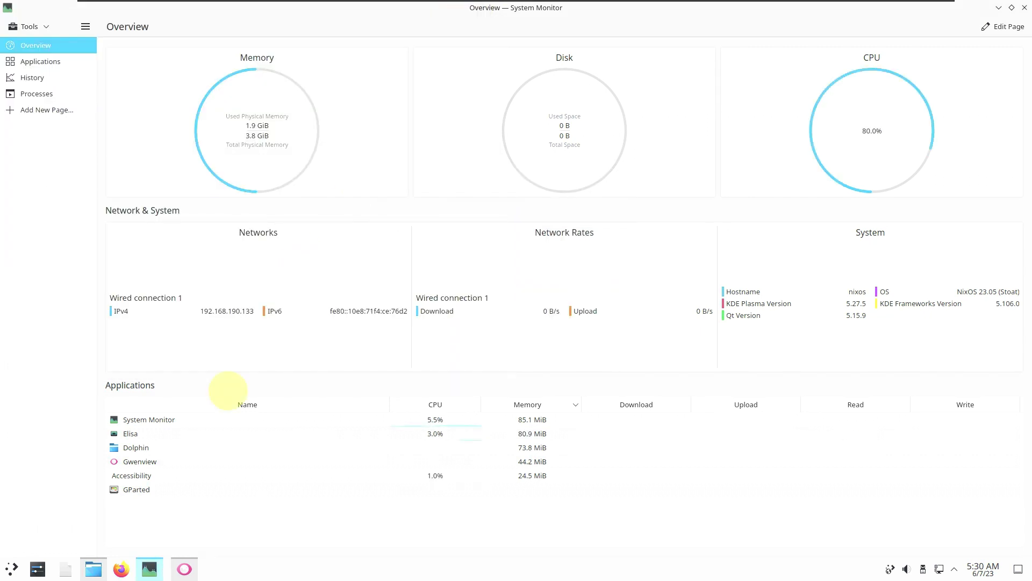
Check Gwenview's About page (version 23.04.1), then close Gwenview.
{"action": "left_click", "coordinate": [177, 568]}
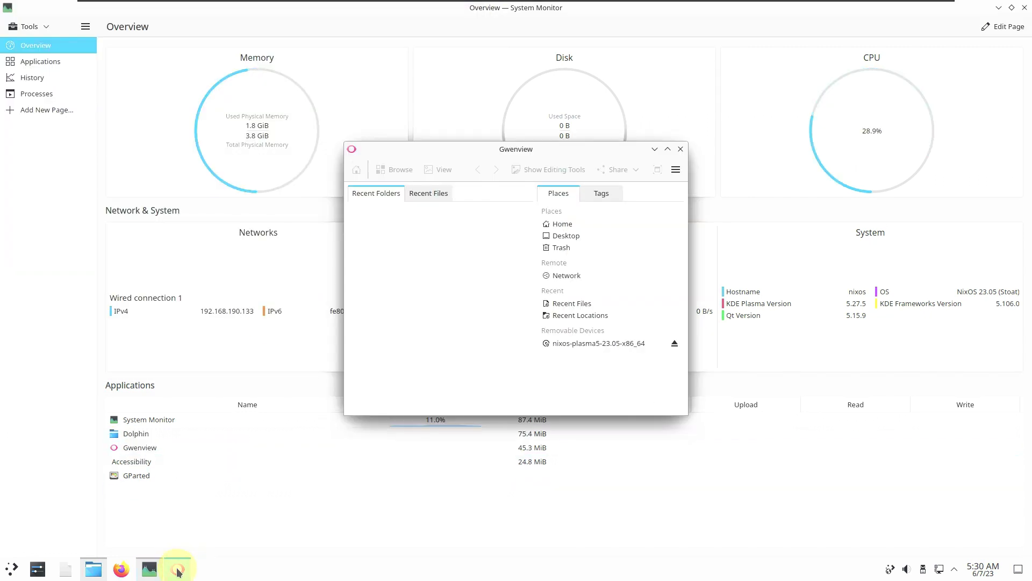
{"action": "left_click", "coordinate": [672, 171]}
{"action": "mouse_move", "coordinate": [777, 365]}
{"action": "left_click", "coordinate": [763, 434]}
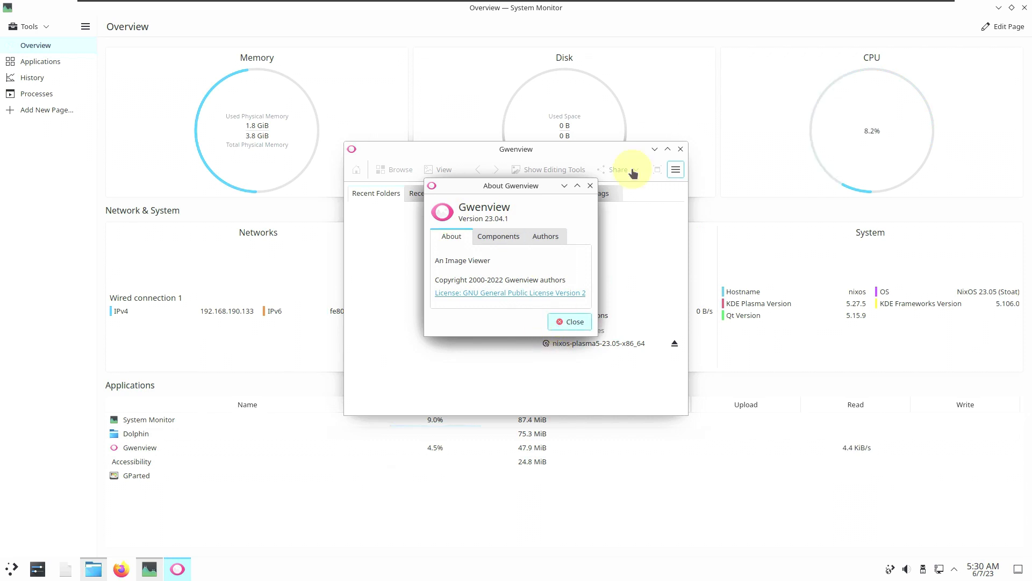
{"action": "key", "text": "Escape"}
{"action": "left_click", "coordinate": [681, 149]}
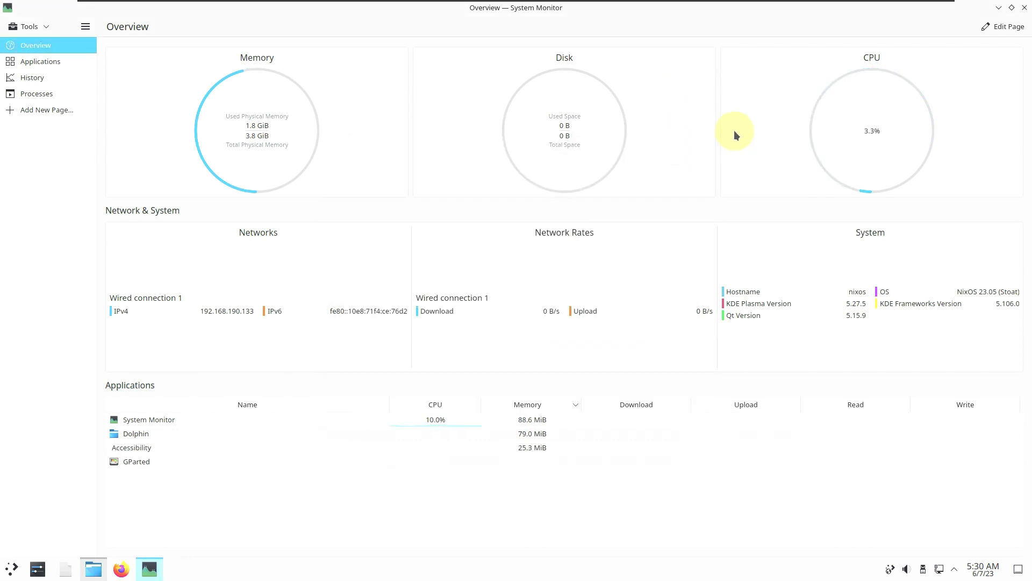
Check Dolphin's About page (version 23.04.1), close Dolphin, and switch System Monitor's page.
{"action": "left_click", "coordinate": [104, 565]}
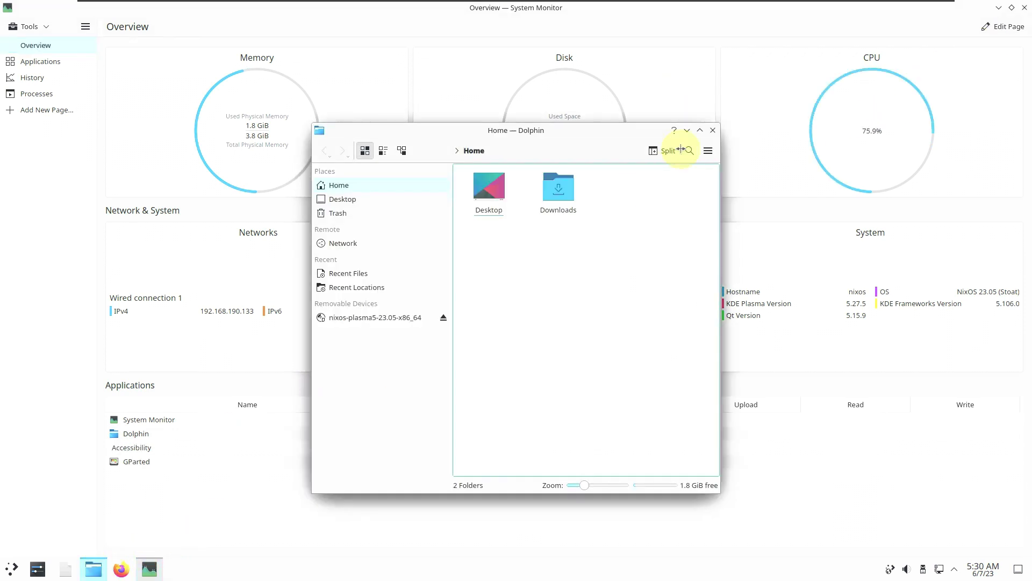
{"action": "left_click", "coordinate": [708, 150]}
{"action": "mouse_move", "coordinate": [736, 358]}
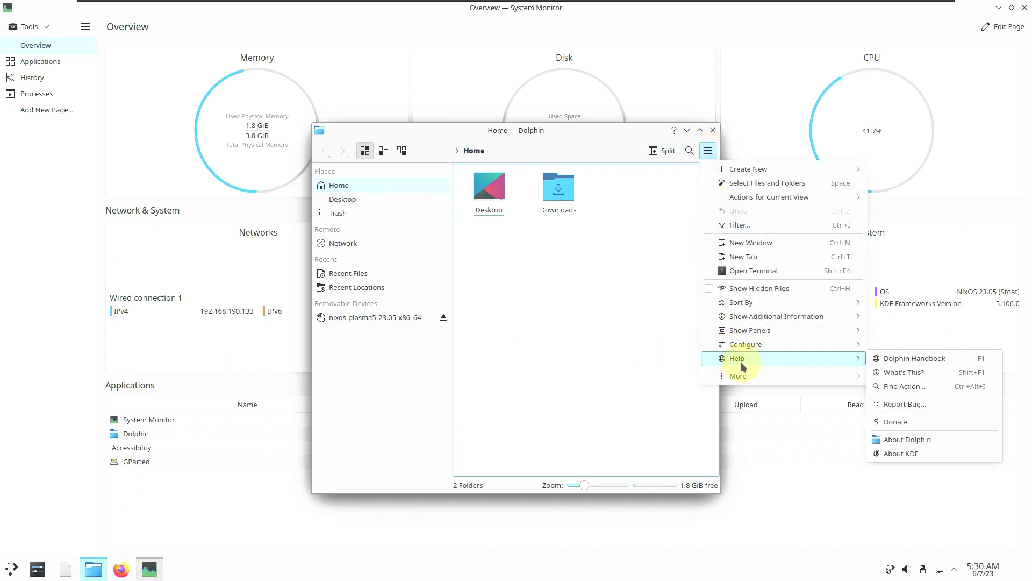
{"action": "left_click", "coordinate": [885, 432]}
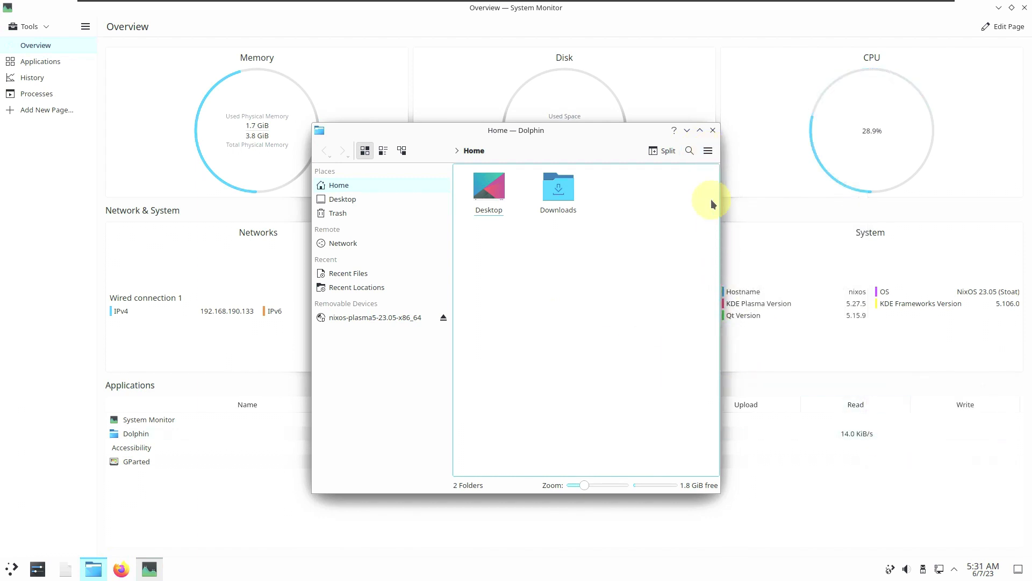
{"action": "left_click", "coordinate": [710, 152]}
{"action": "mouse_move", "coordinate": [750, 359]}
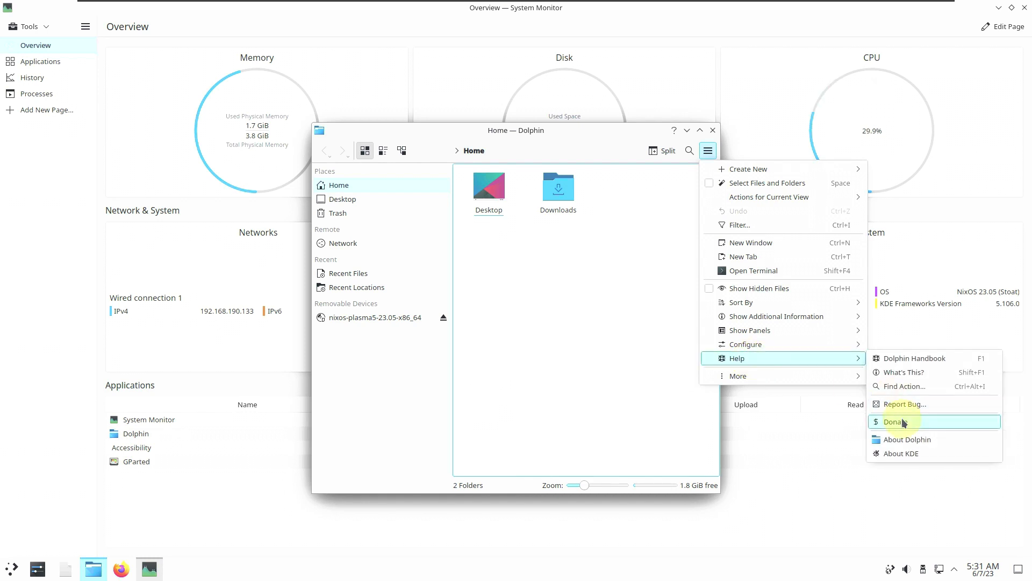
{"action": "left_click", "coordinate": [906, 438]}
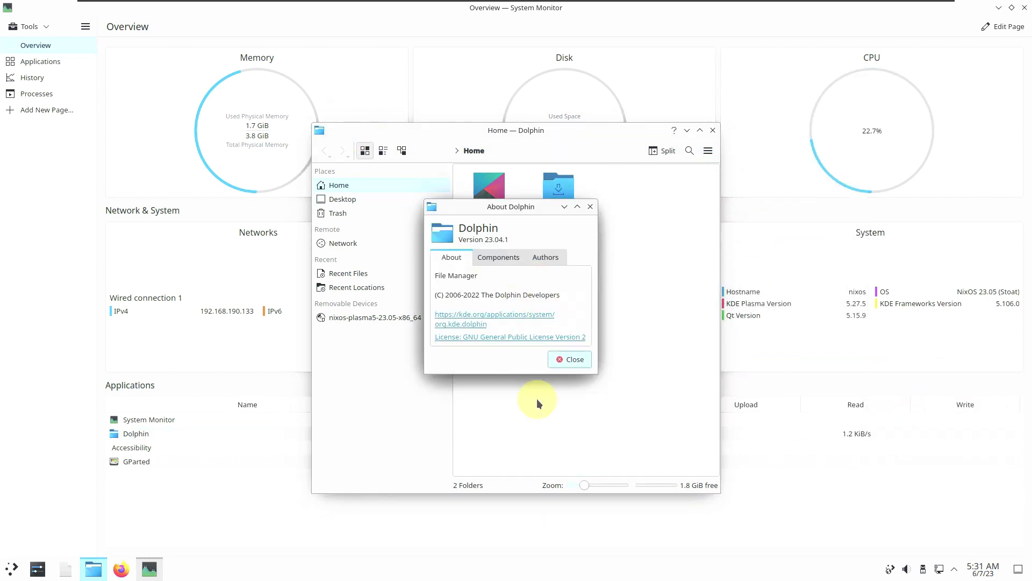
{"action": "key", "text": "Escape"}
{"action": "left_click", "coordinate": [713, 131]}
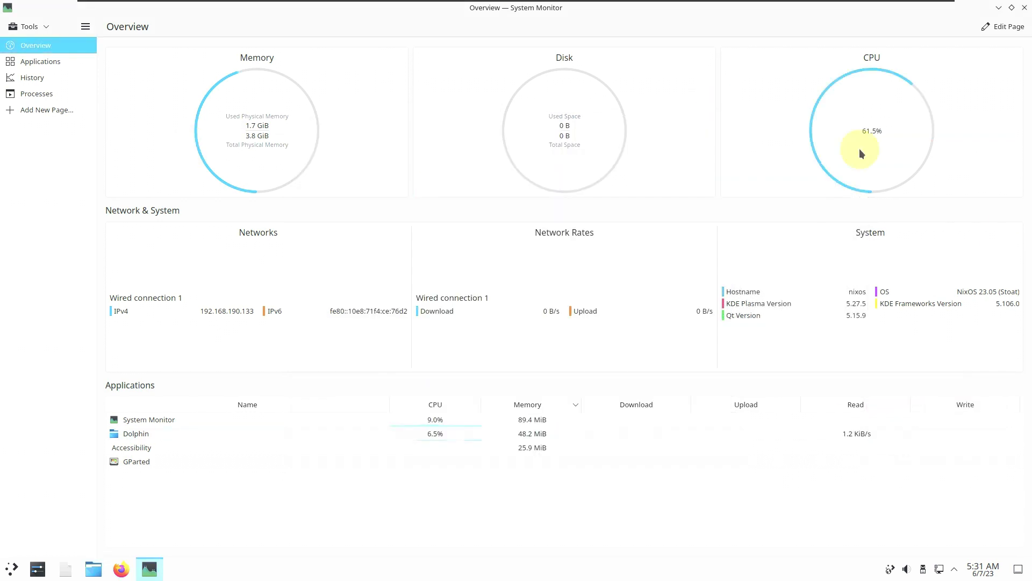
{"action": "left_click", "coordinate": [81, 77]}
{"action": "left_click", "coordinate": [65, 63]}
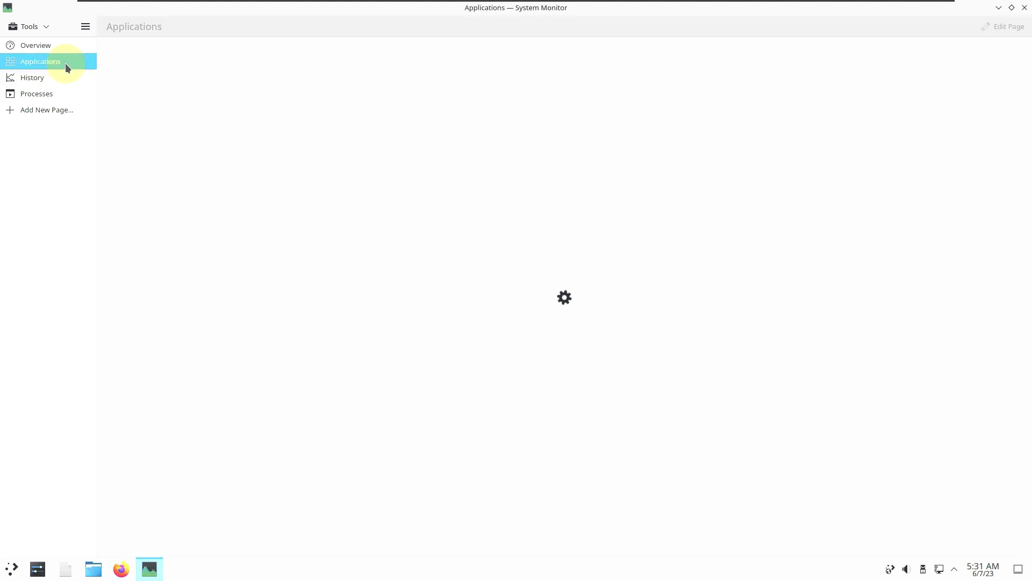
{"action": "left_click", "coordinate": [75, 71]}
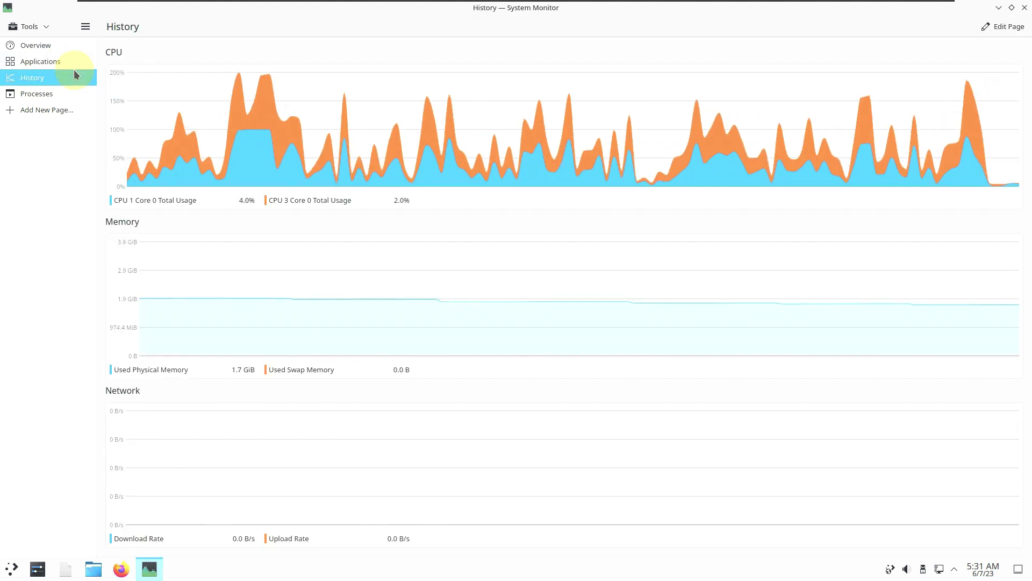
{"action": "left_click", "coordinate": [56, 94]}
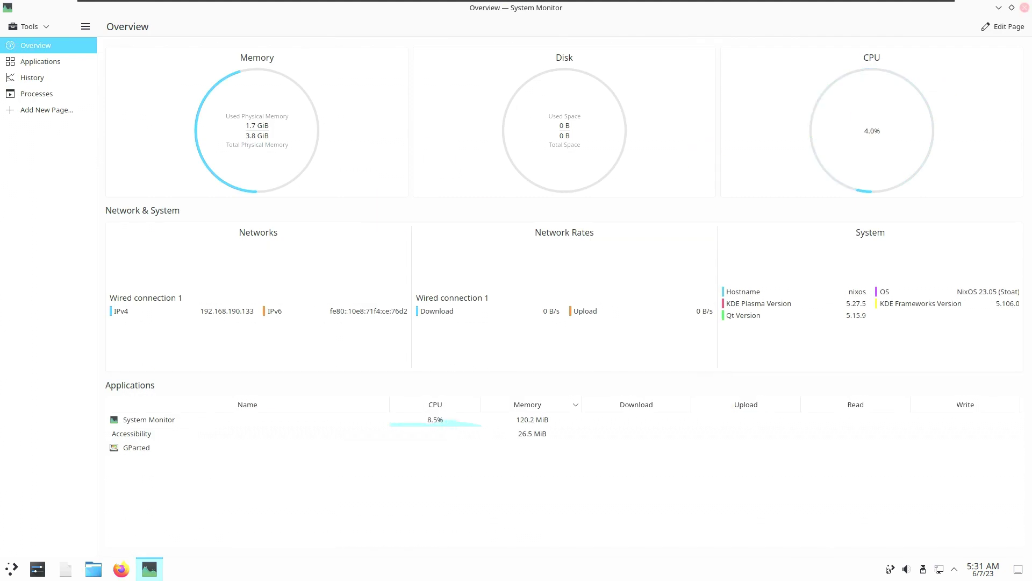
Close System Monitor, then shut down the live system from the Application Launcher and confirm.
{"action": "left_click", "coordinate": [1025, 11]}
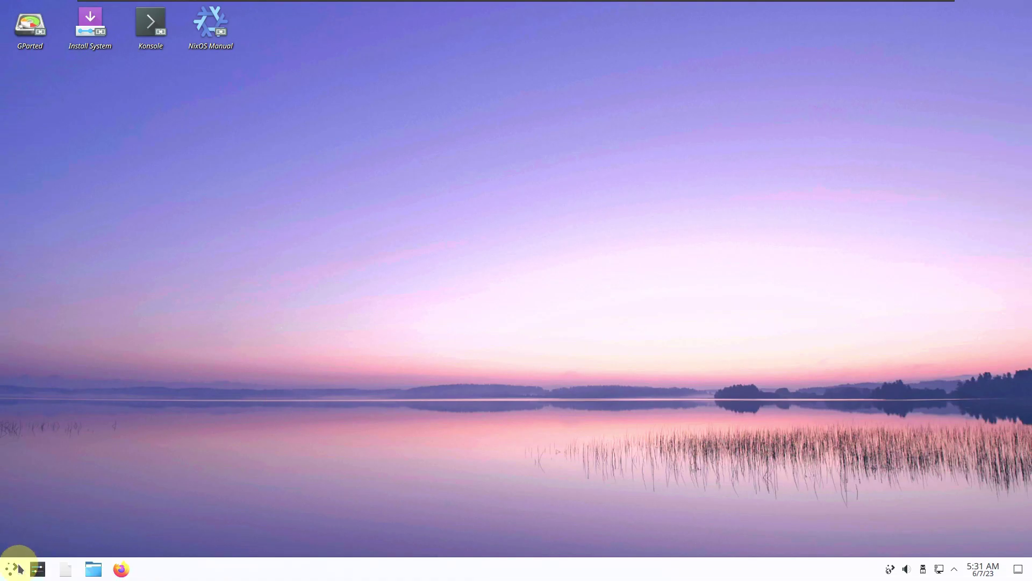
{"action": "left_click", "coordinate": [16, 568]}
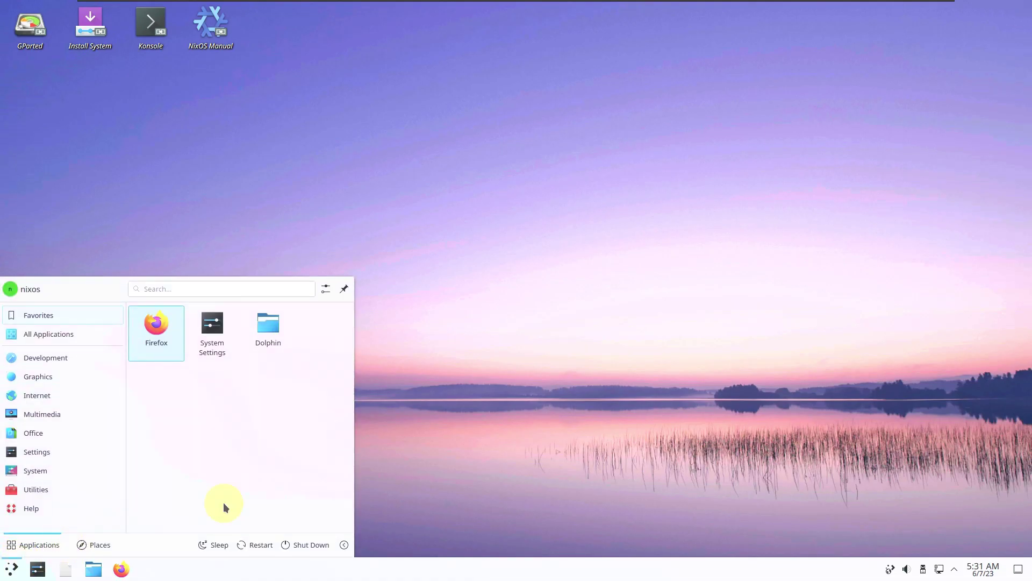
{"action": "left_click", "coordinate": [102, 544]}
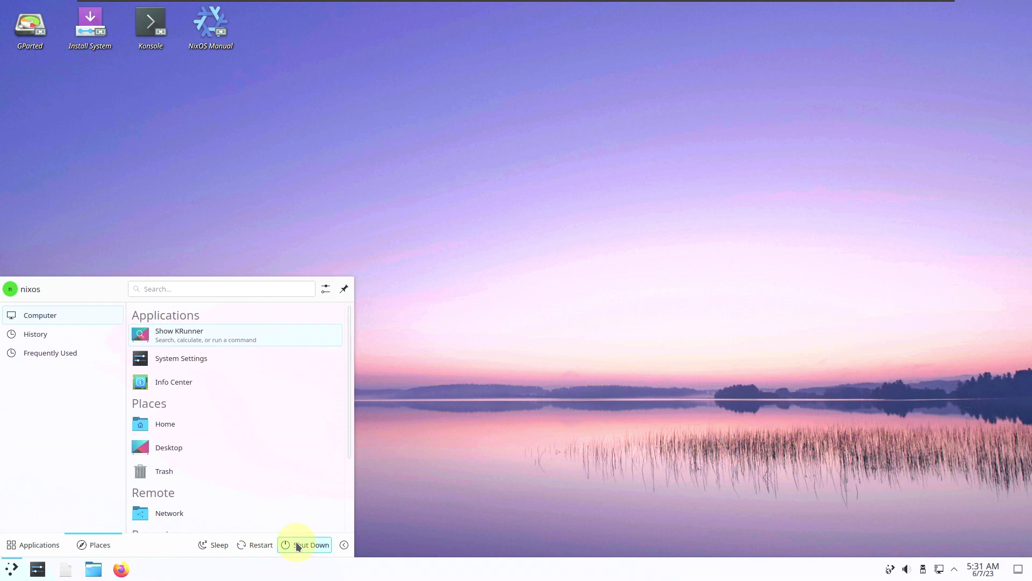
{"action": "key", "text": "Return"}
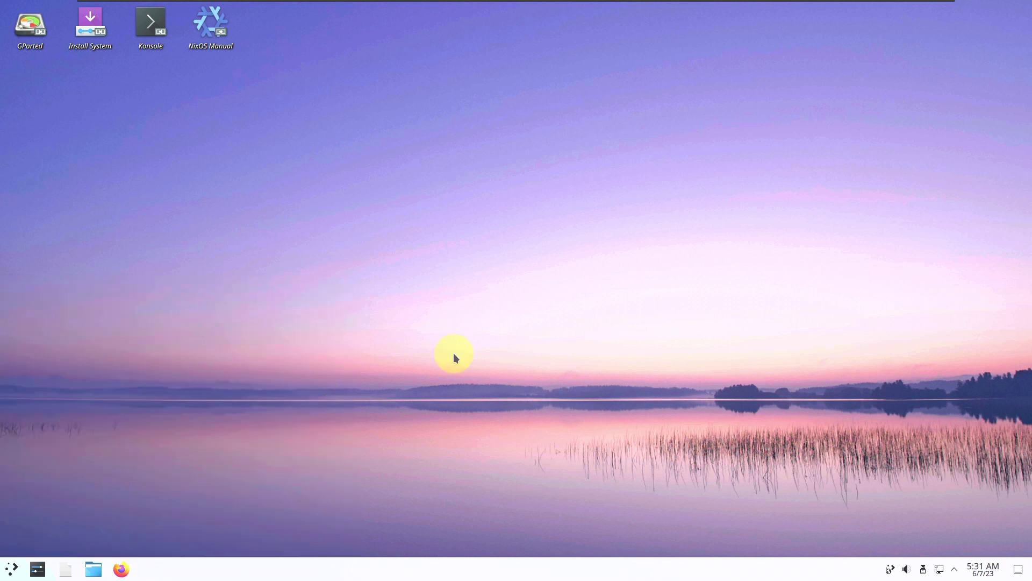
{"action": "left_click", "coordinate": [544, 333]}
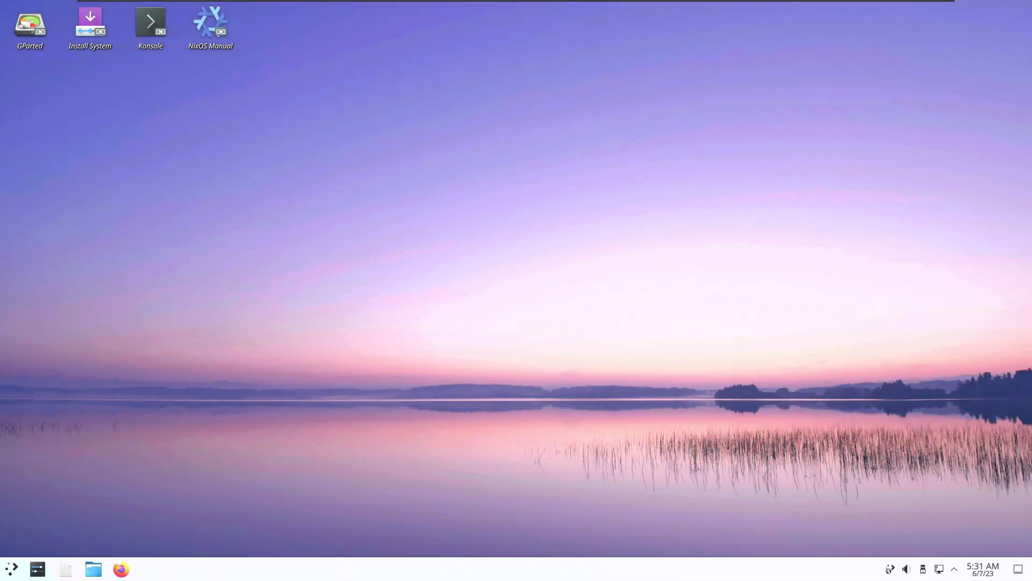
{"action": "left_click", "coordinate": [178, 355]}
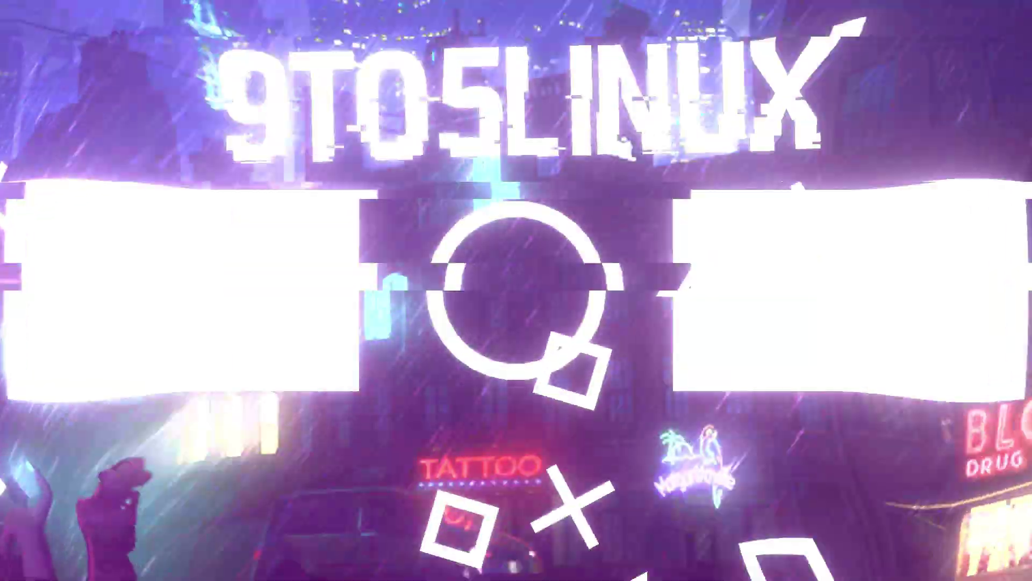